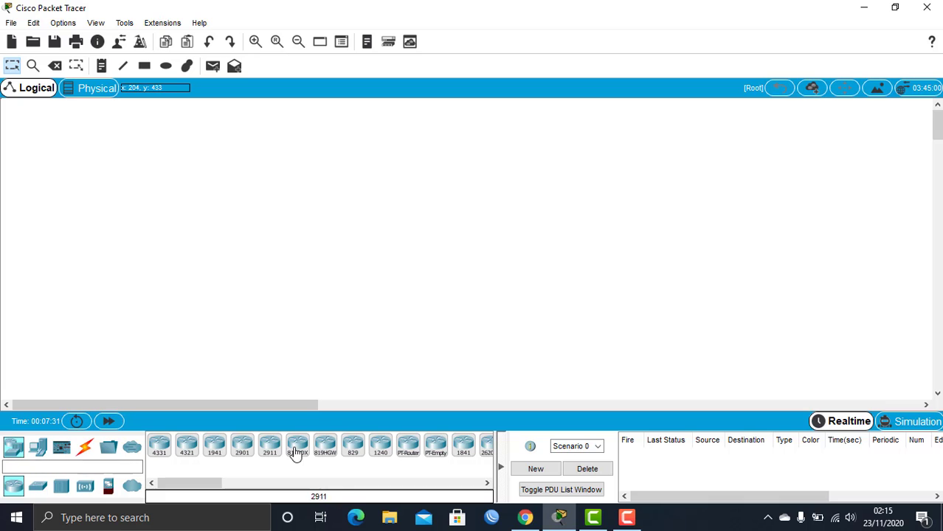
# Check the reference topology in the browser's PDF and place a 2911 router near the top centre of the workspace
pyautogui.click(540, 525)
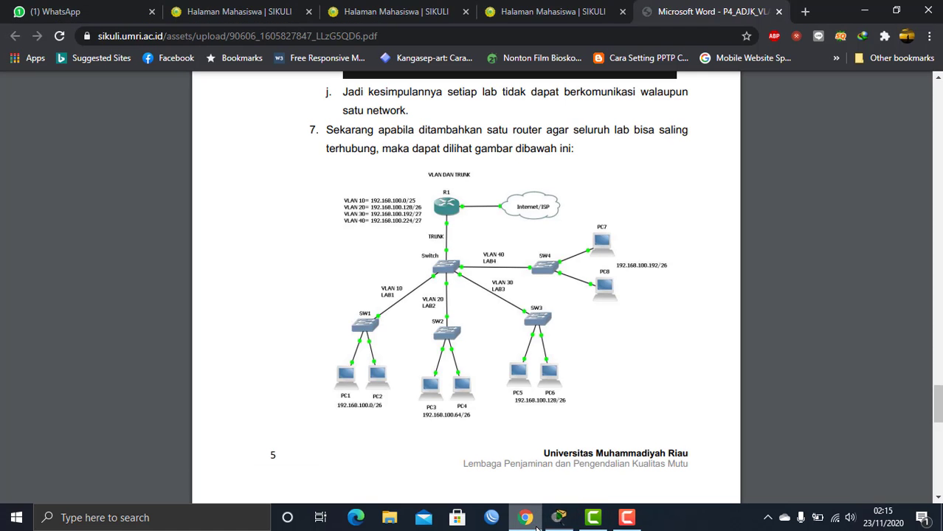
pyautogui.click(538, 528)
pyautogui.click(538, 527)
pyautogui.click(538, 527)
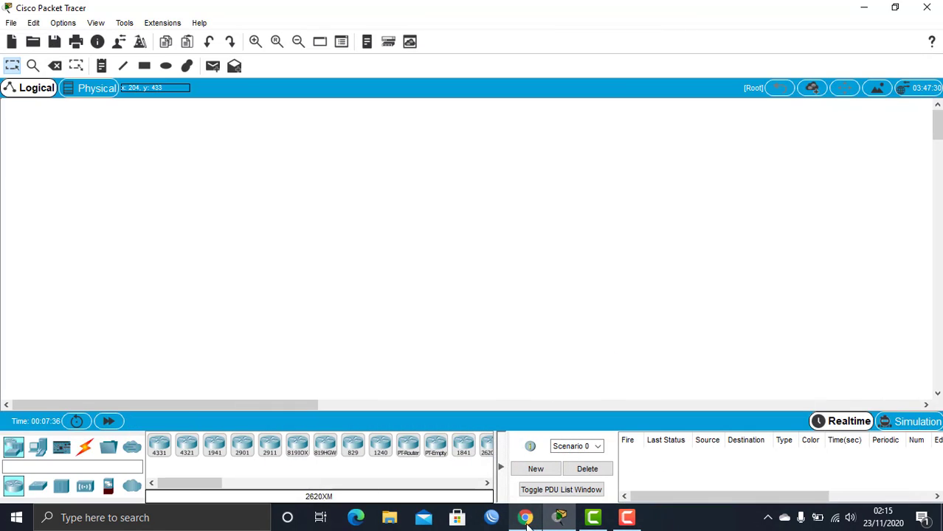
pyautogui.click(272, 452)
pyautogui.click(425, 137)
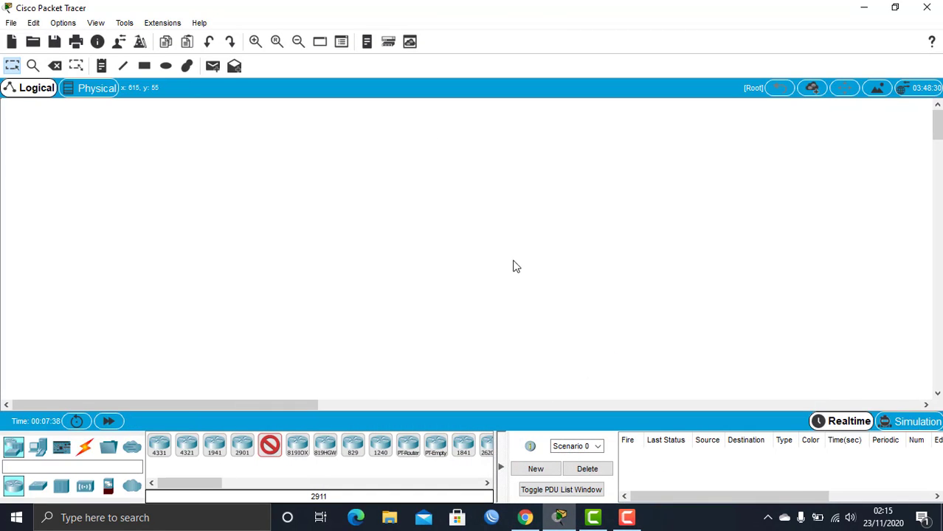
# Place five 2960 switches: one below the router, one to its right, and three in a row underneath
pyautogui.click(524, 519)
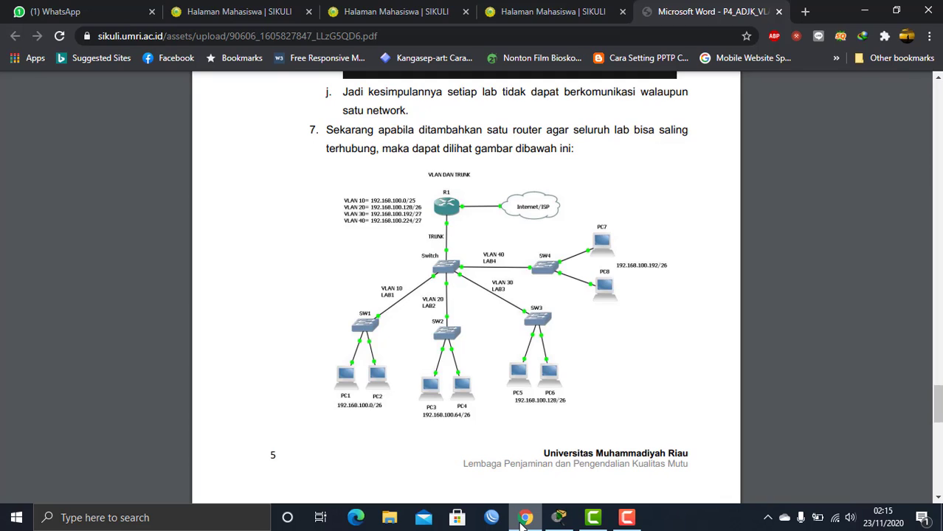
pyautogui.click(524, 519)
pyautogui.click(37, 486)
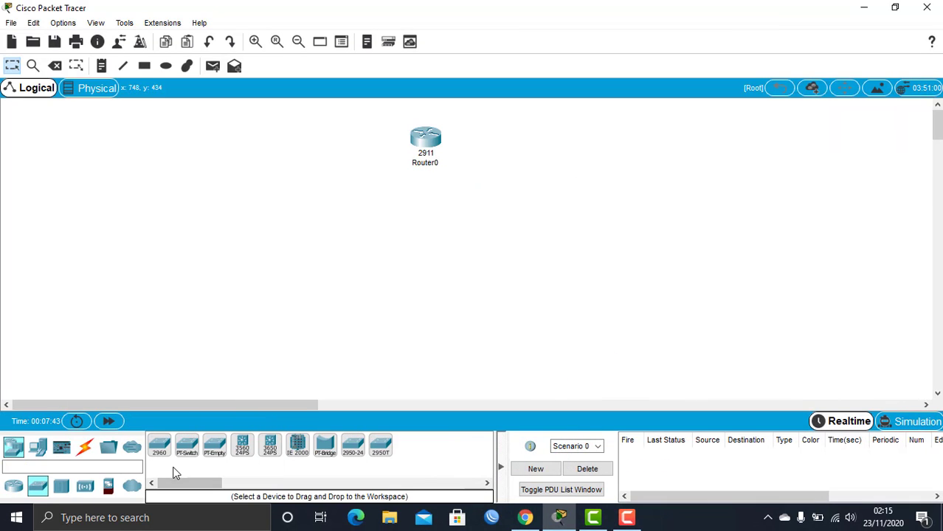
pyautogui.click(160, 445)
pyautogui.click(418, 220)
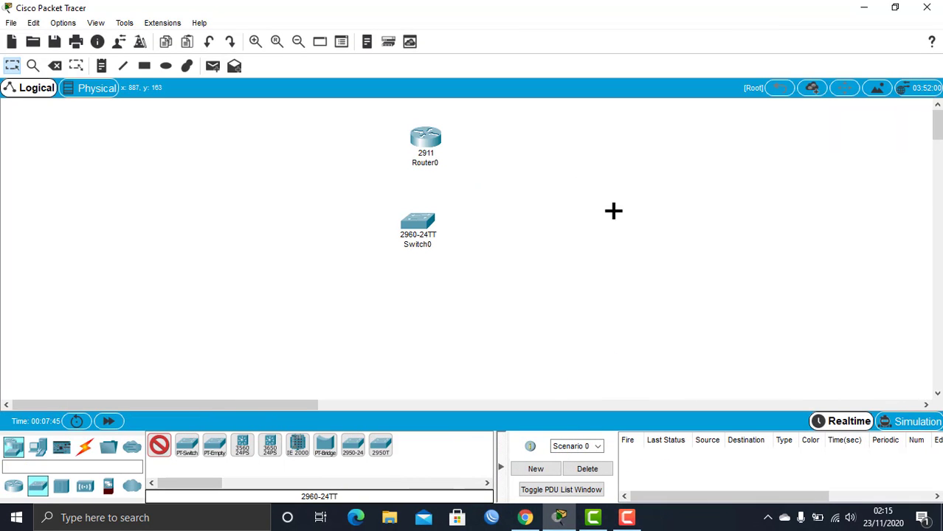
pyautogui.click(603, 218)
pyautogui.click(225, 330)
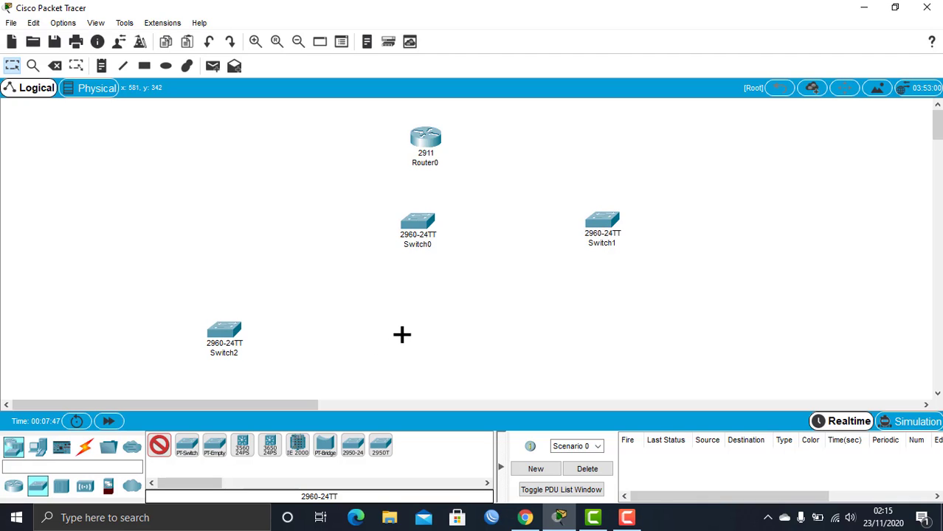
pyautogui.click(396, 328)
pyautogui.click(547, 326)
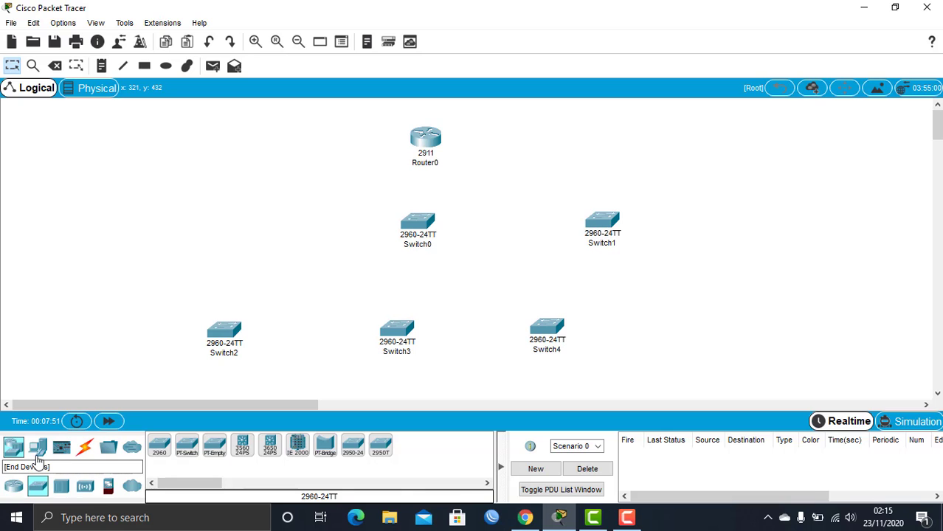
# Place two PCs, one above the other, to the right of Switch1
pyautogui.click(38, 447)
pyautogui.click(158, 445)
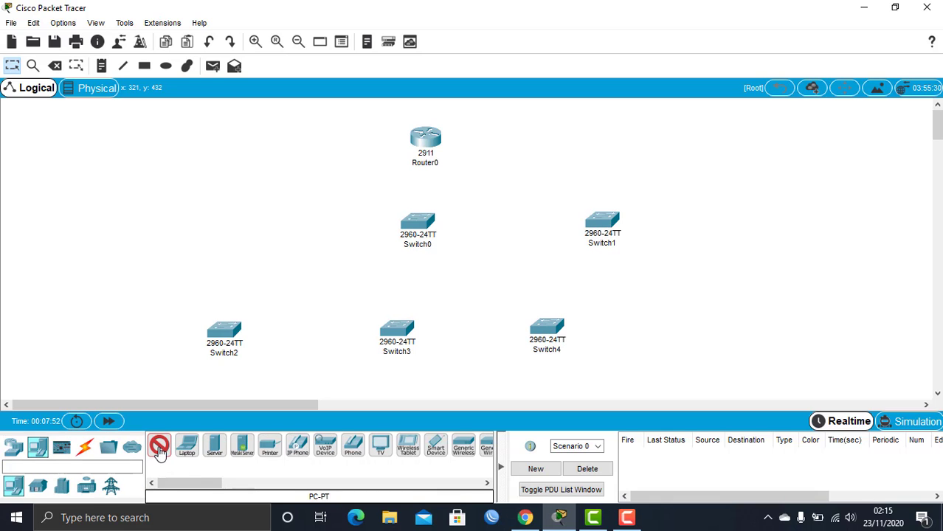
pyautogui.click(536, 520)
pyautogui.click(536, 521)
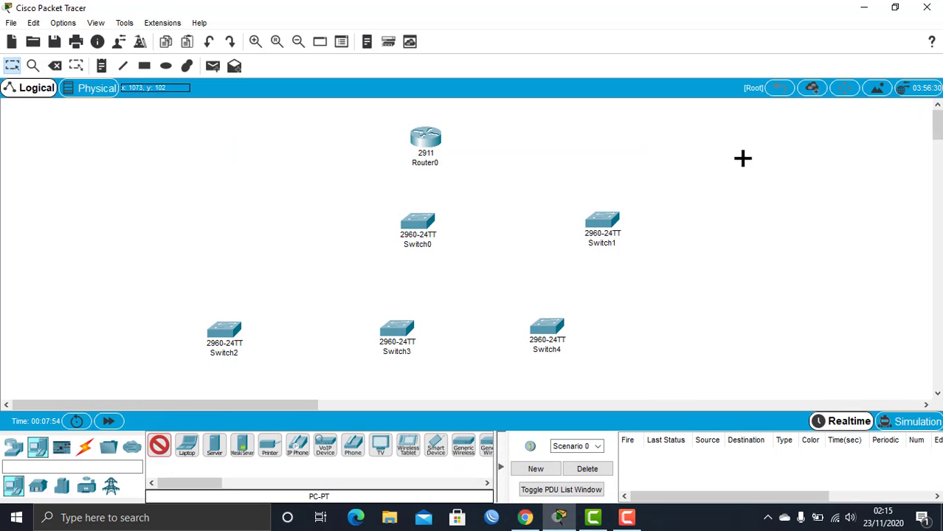
pyautogui.click(699, 172)
pyautogui.click(700, 238)
# Place six more PCs in a row, two beneath each of Switch4, Switch3 and Switch2
pyautogui.click(502, 375)
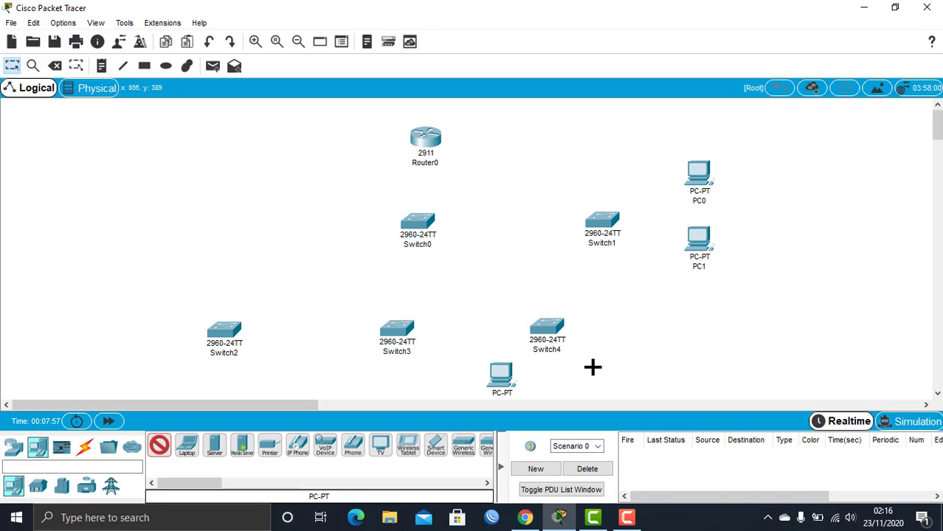
pyautogui.click(595, 377)
pyautogui.click(337, 378)
pyautogui.click(419, 379)
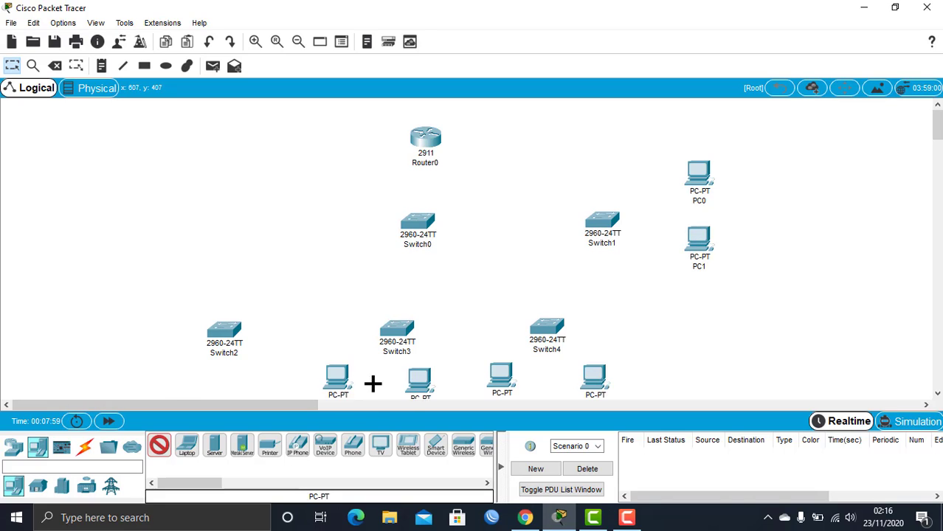
pyautogui.click(149, 381)
pyautogui.click(252, 382)
pyautogui.press('Escape')
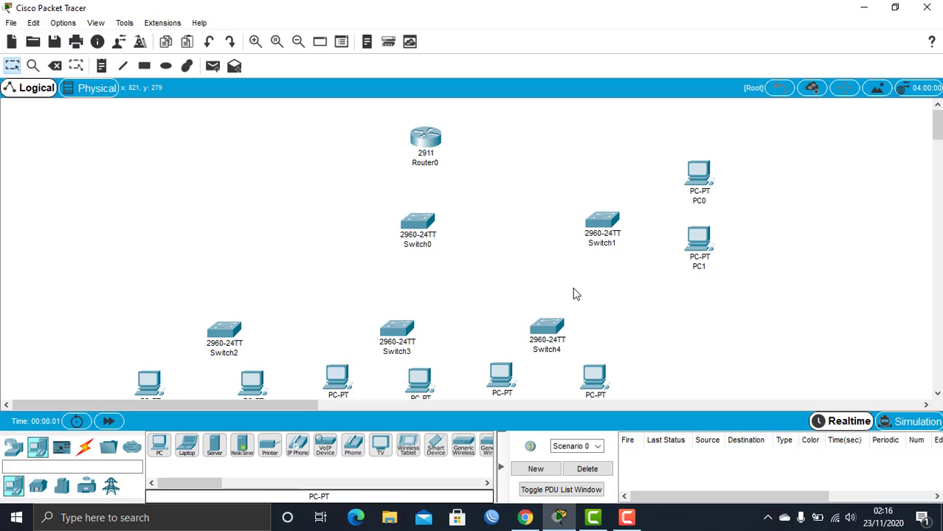
# Nudge Switch0 up and move the three lower switches with their six PCs up as a group
pyautogui.moveTo(193, 297); pyautogui.dragTo(632, 402)
pyautogui.moveTo(42, 272); pyautogui.dragTo(683, 483)
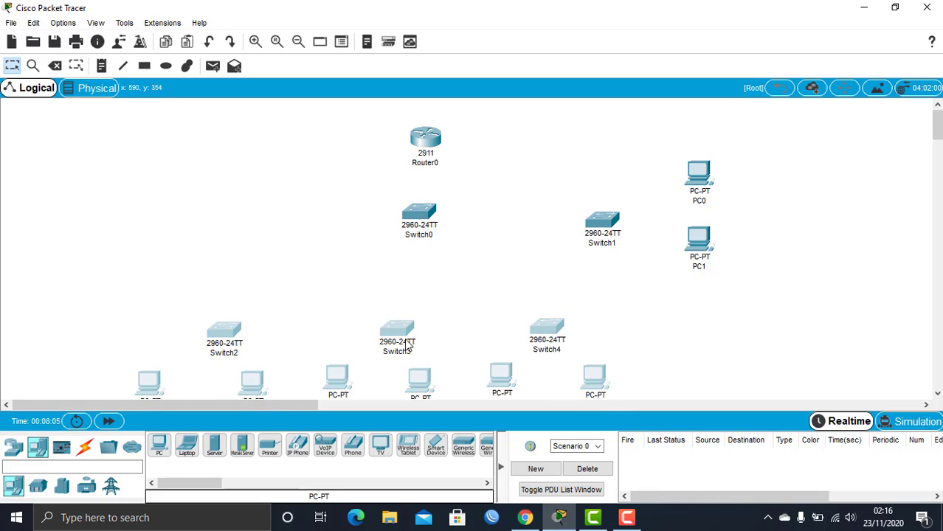
pyautogui.moveTo(401, 338); pyautogui.dragTo(422, 311)
# Cable Router0 to Switch0, and Switch0 to Switch2 and Switch3, using the automatic connection type
pyautogui.click(85, 447)
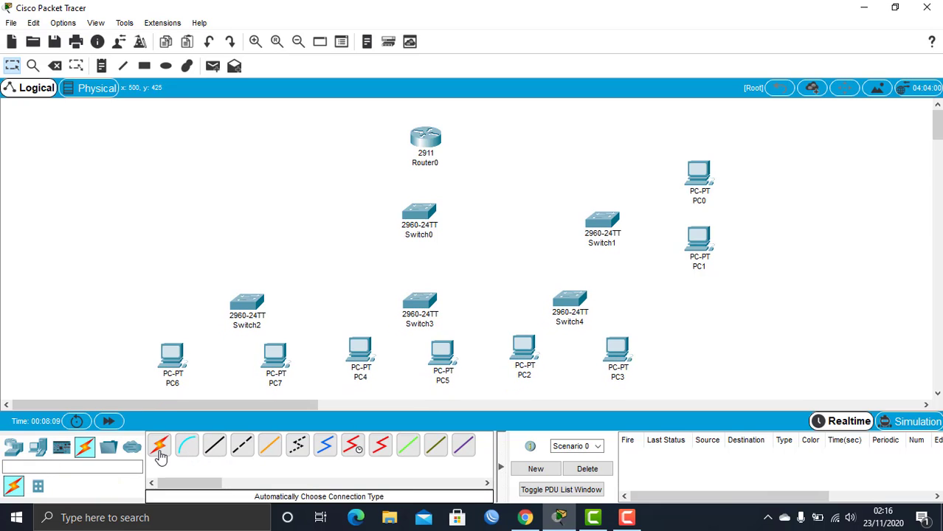
pyautogui.click(160, 447)
pyautogui.click(425, 140)
pyautogui.click(420, 215)
pyautogui.click(418, 215)
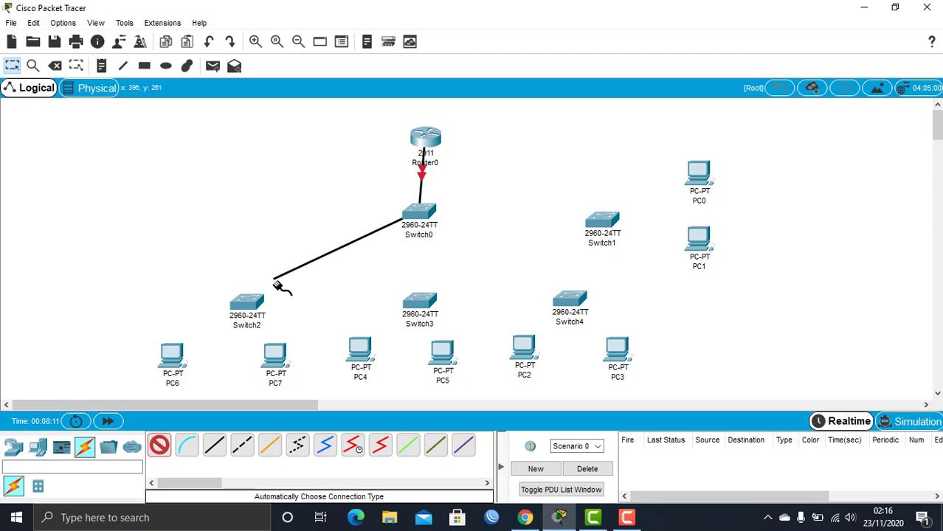
pyautogui.click(251, 304)
pyautogui.click(416, 218)
pyautogui.click(428, 296)
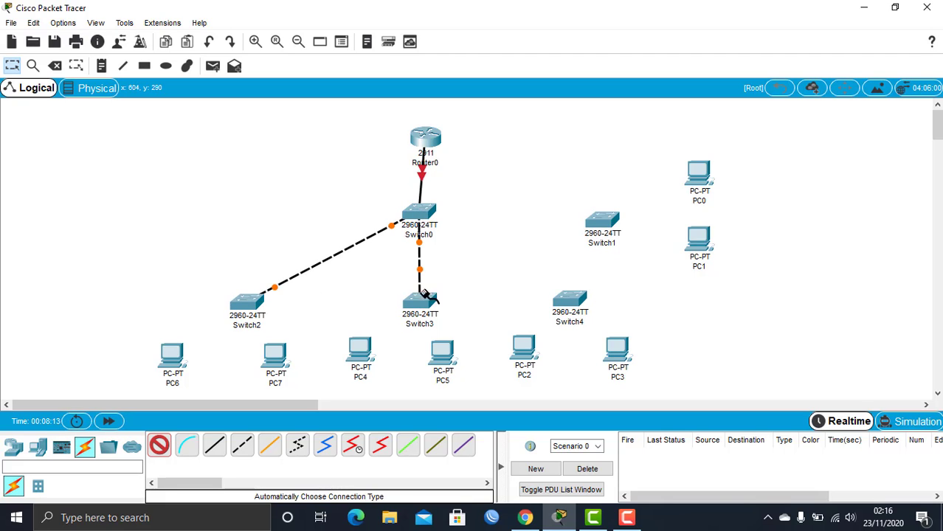
# Connect Switch0 to Switch1 and Switch4 with automatically chosen cables
pyautogui.click(419, 215)
pyautogui.click(603, 219)
pyautogui.click(591, 219)
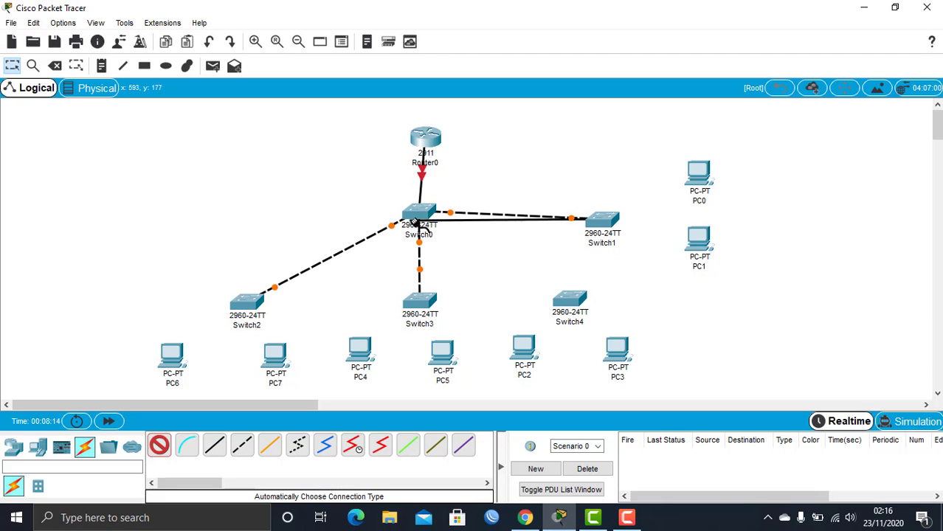
pyautogui.press('Escape')
pyautogui.click(155, 453)
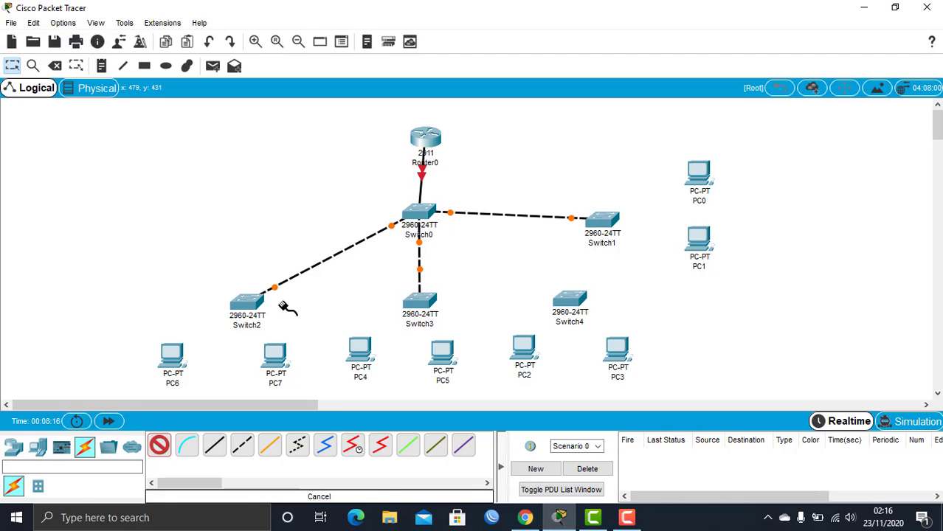
pyautogui.click(420, 214)
pyautogui.click(578, 299)
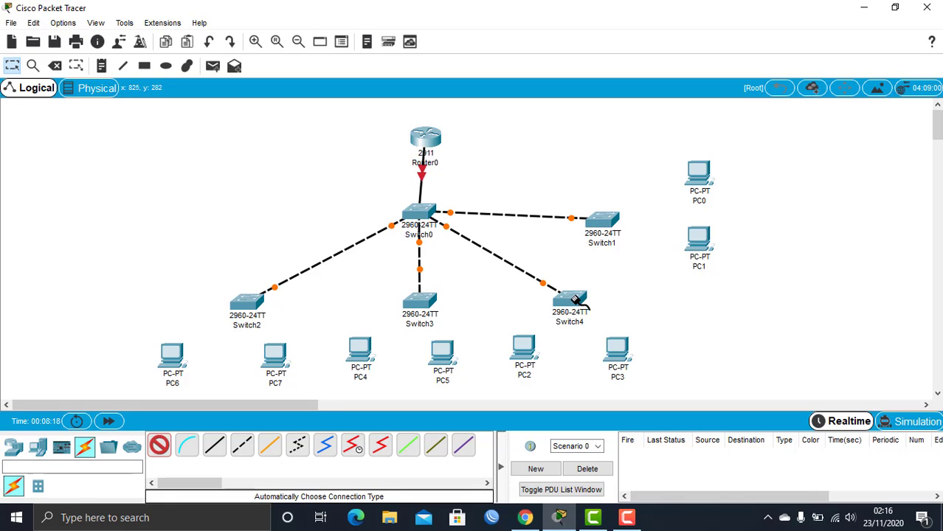
# Cable Switch4 to PC3 and PC2, and Switch3 to PC5 and PC4
pyautogui.click(569, 304)
pyautogui.click(617, 346)
pyautogui.click(568, 299)
pyautogui.click(508, 347)
pyautogui.click(419, 302)
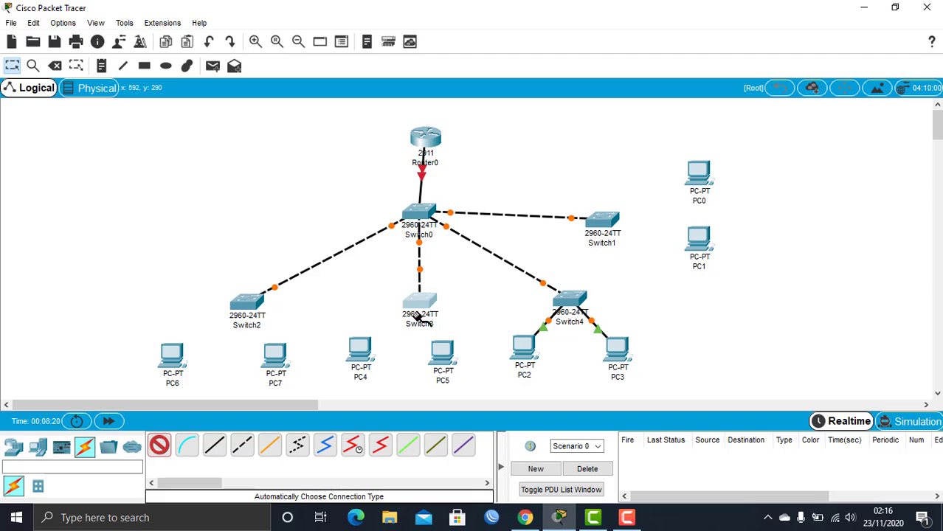
pyautogui.click(442, 355)
pyautogui.click(421, 303)
pyautogui.click(361, 352)
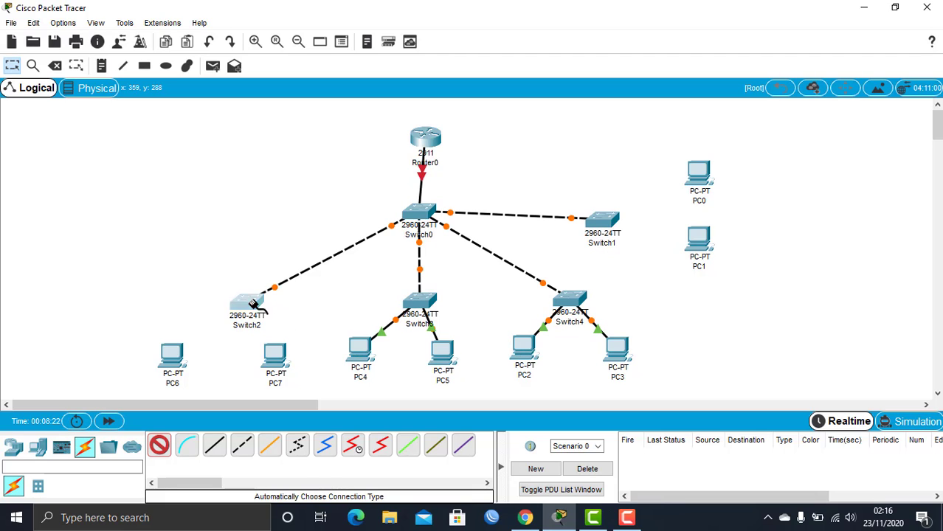
# Cable Switch2 to PC7 and PC6, and Switch1 to PC0 and PC1
pyautogui.click(247, 303)
pyautogui.click(275, 356)
pyautogui.click(247, 303)
pyautogui.click(177, 357)
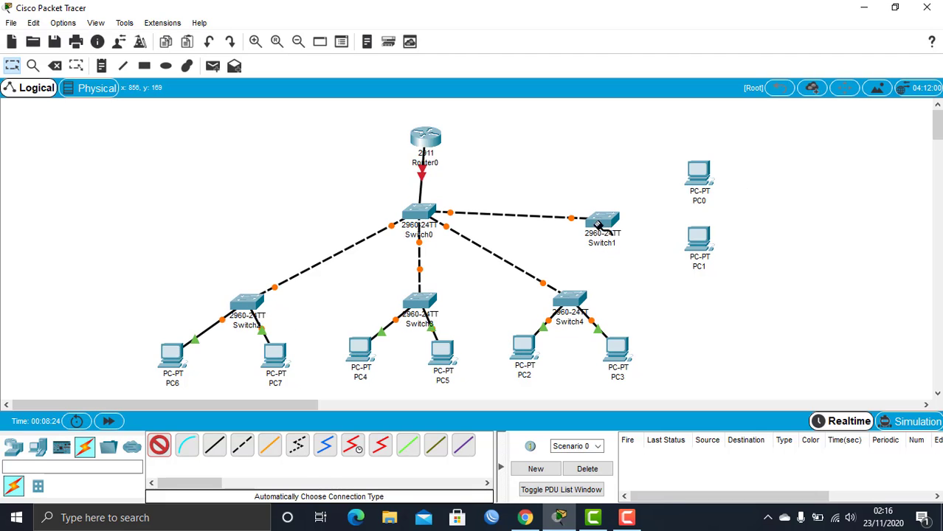
pyautogui.click(603, 219)
pyautogui.click(697, 176)
pyautogui.click(603, 219)
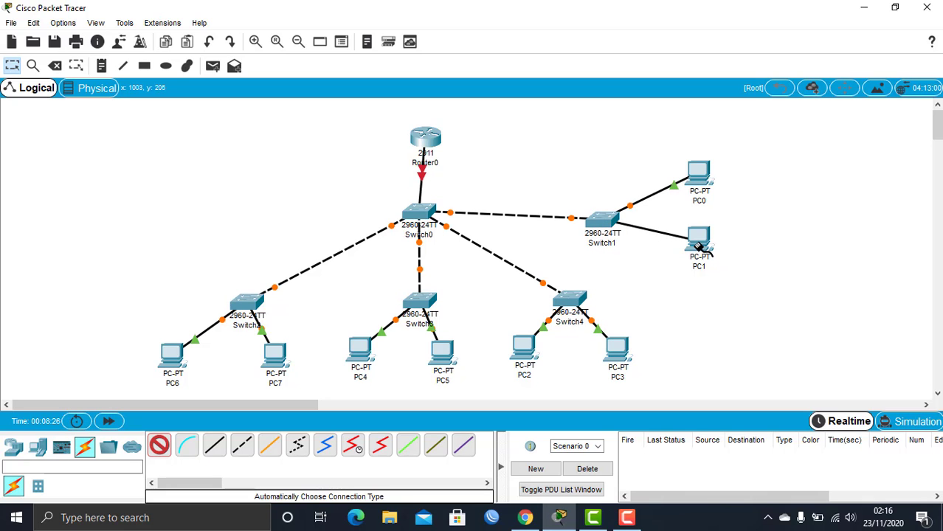
pyautogui.click(698, 240)
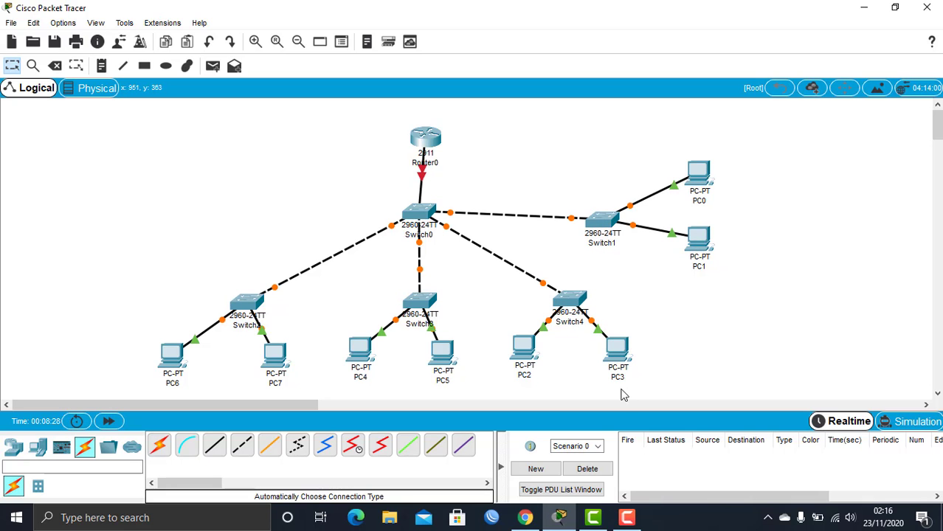
# Check the VLAN labels in the reference diagram and add a two-line note "VLAN 10" / "LAB1" beside the Switch0–Switch2 link
pyautogui.click(528, 519)
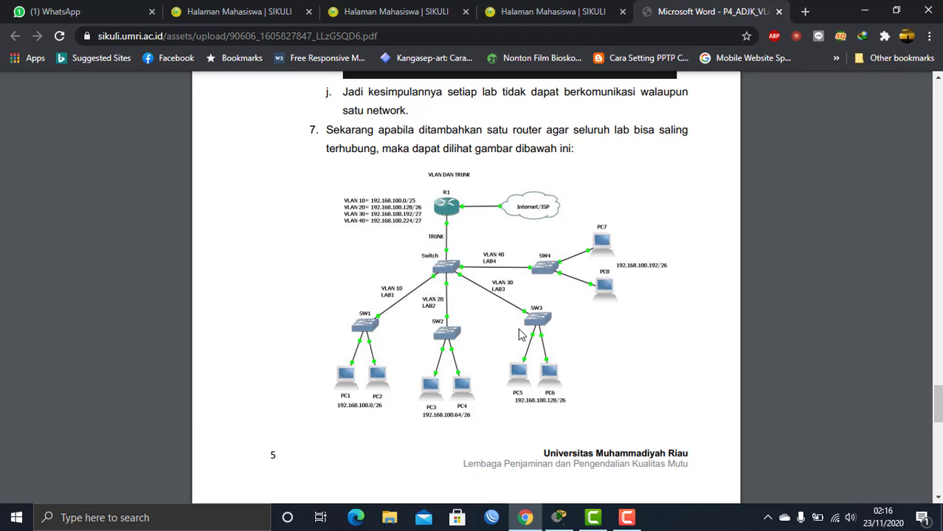
pyautogui.scroll(3, 507, 294)
pyautogui.scroll(-3, 503, 295)
pyautogui.click(565, 518)
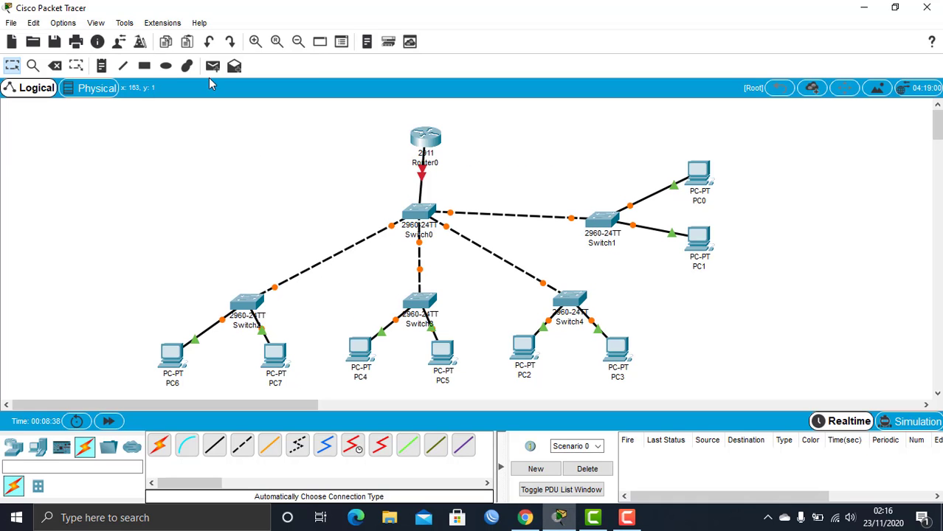
pyautogui.click(103, 67)
pyautogui.click(280, 234)
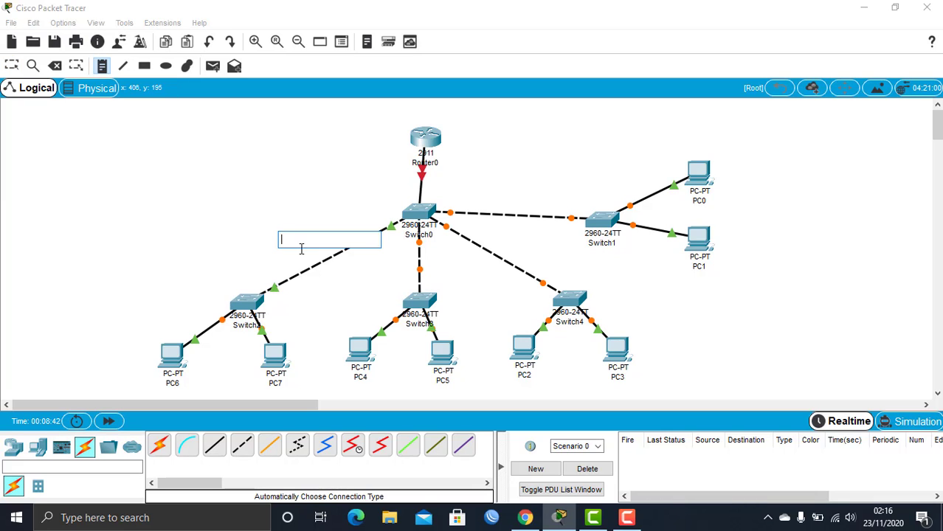
pyautogui.write('VLAN 10')
pyautogui.press('Return')
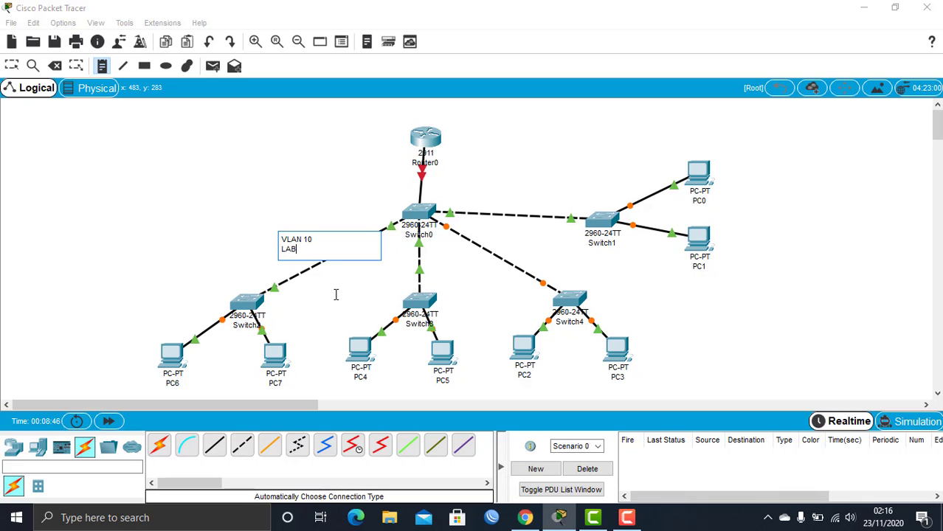
# Recheck the reference diagram and add a two-line note "VLAN 20" / "LAB 2" on the Switch0–Switch3 link
pyautogui.click(516, 521)
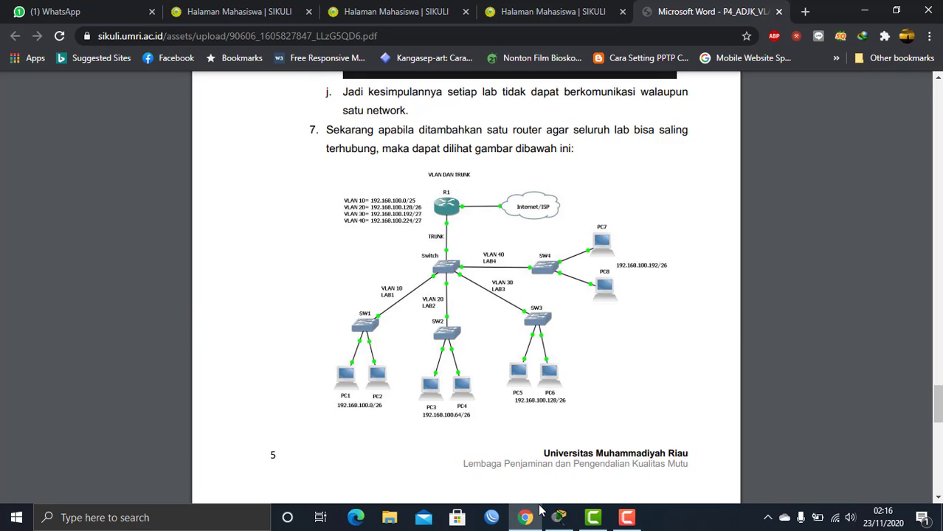
pyautogui.click(559, 517)
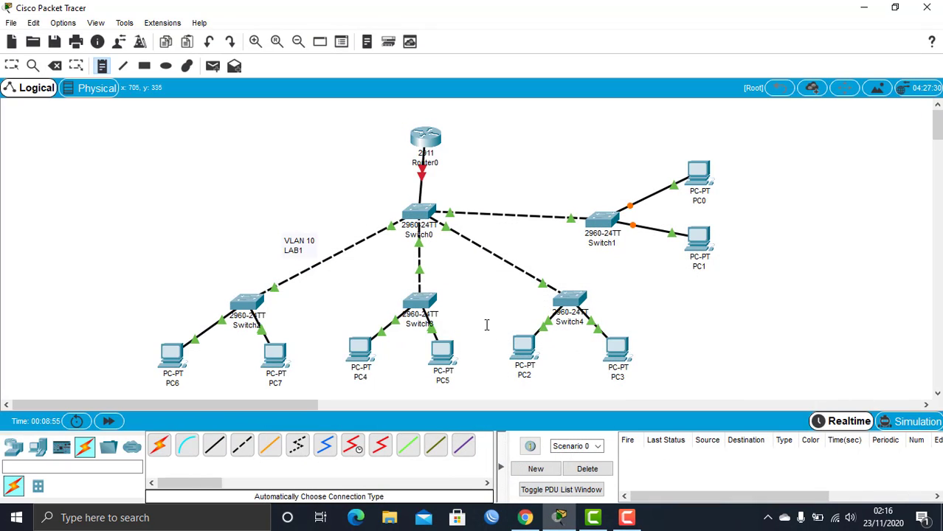
pyautogui.click(391, 268)
pyautogui.write('VLAN 2')
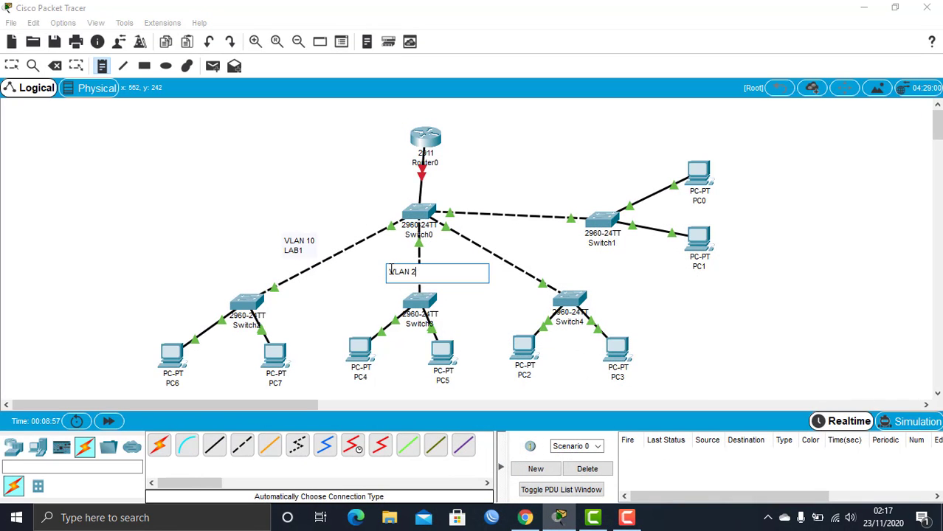
pyautogui.write('0')
pyautogui.press('Return')
pyautogui.write('LAB 2')
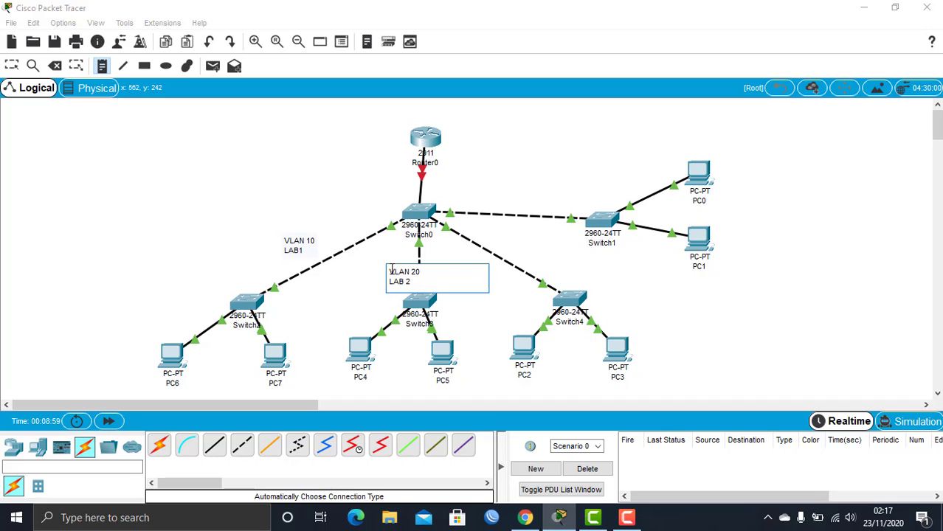
# Add a two-line note "VLAN 30" / "LAB3" beside the Switch0–Switch4 link
pyautogui.click(510, 245)
pyautogui.write('VL')
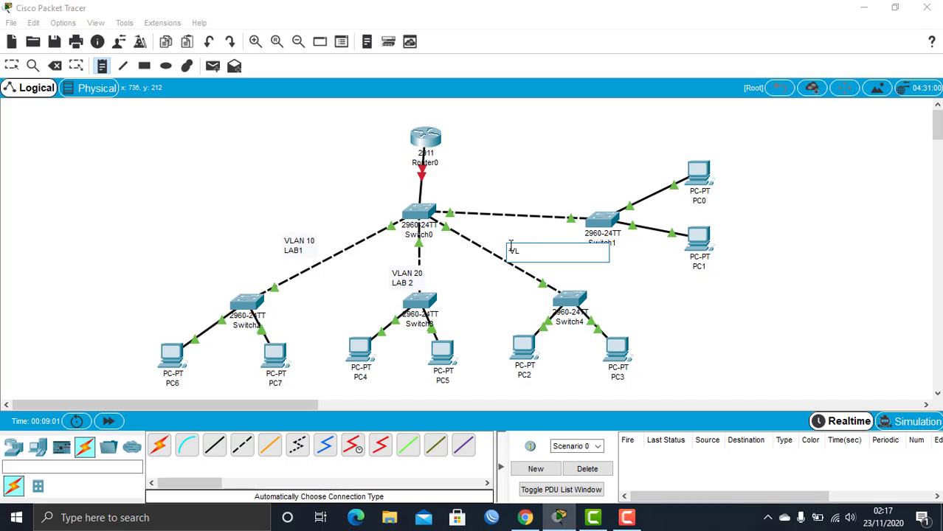
pyautogui.write('AN 30')
pyautogui.press('Return')
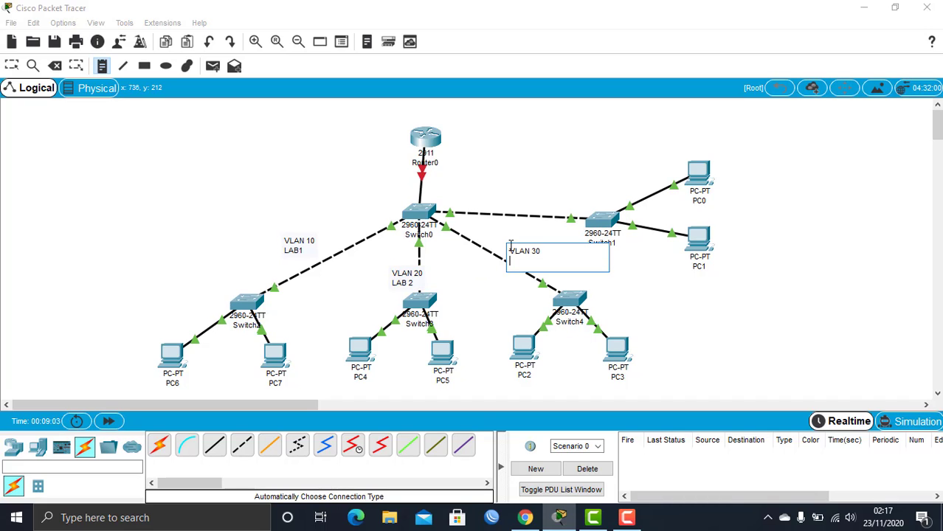
pyautogui.write('LAB3')
# Add a two-line note "VLAN 40" / "LAB 4" on the Switch0–Switch1 link and leave note placement
pyautogui.click(513, 196)
pyautogui.write('VLA')
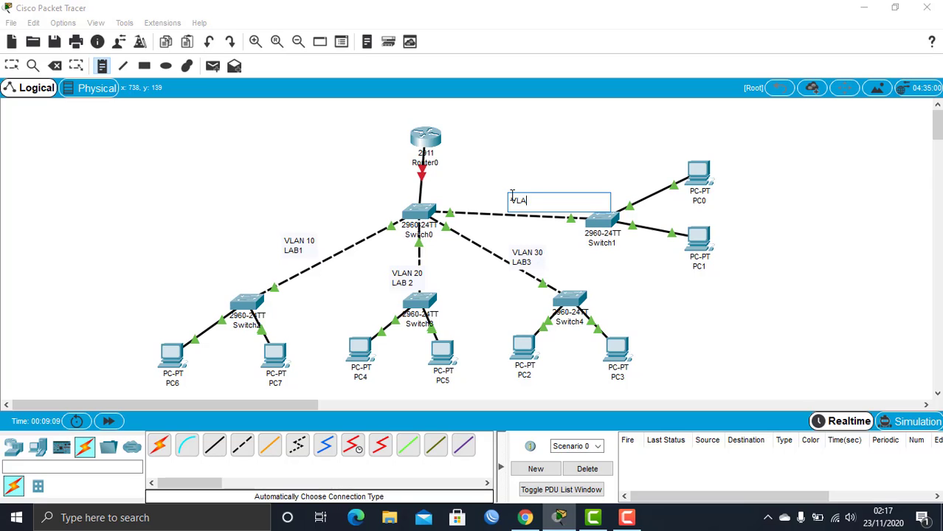
pyautogui.write('N 40')
pyautogui.press('Return')
pyautogui.write('LAB ')
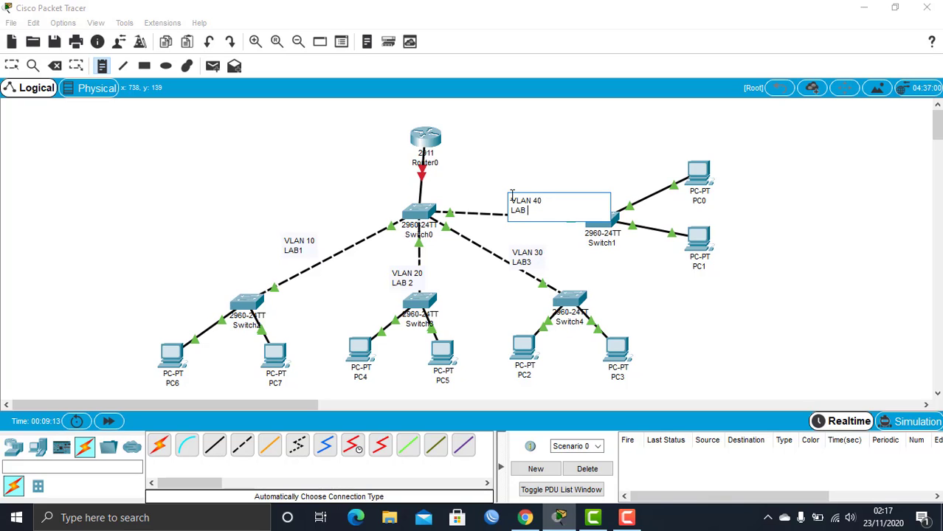
pyautogui.write('4')
pyautogui.press('Escape')
# Move the VLAN 20, VLAN 30 and VLAN 40 notes clear of the cables they label
pyautogui.moveTo(411, 284); pyautogui.dragTo(395, 281)
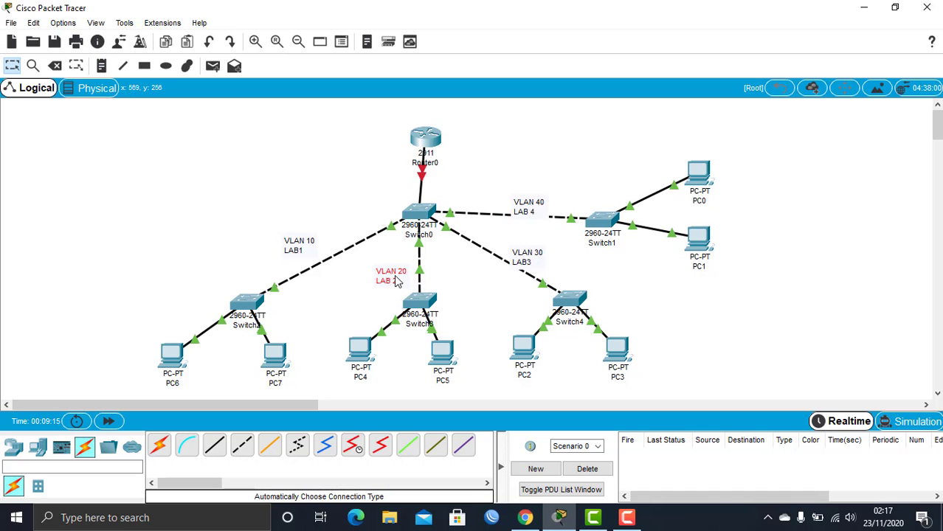
pyautogui.moveTo(536, 261); pyautogui.dragTo(504, 290)
pyautogui.click(535, 208)
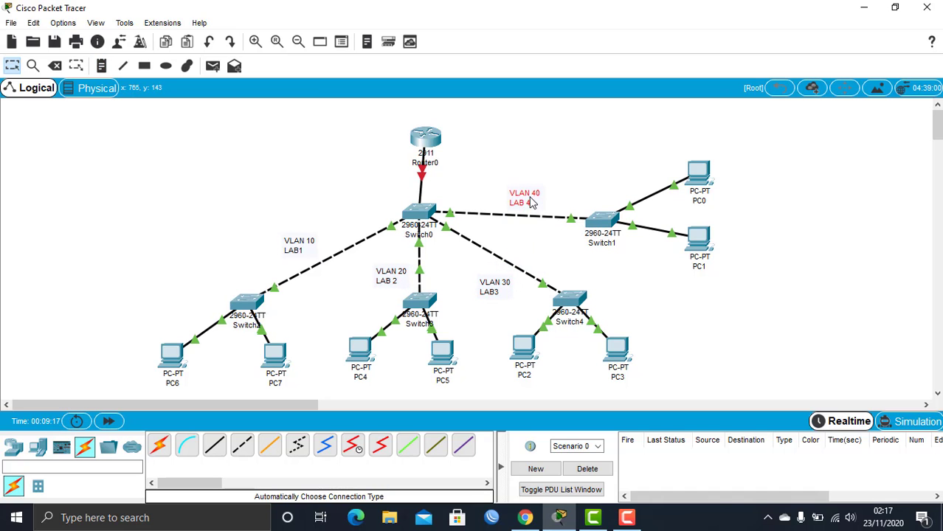
# Compare the layout with the reference diagram and reposition Router0 higher, directly above Switch0
pyautogui.click(525, 517)
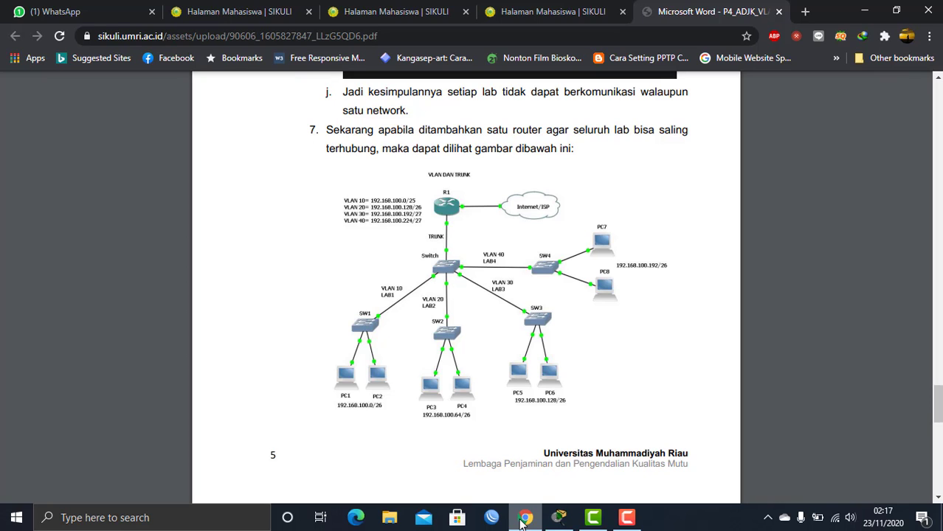
pyautogui.click(525, 518)
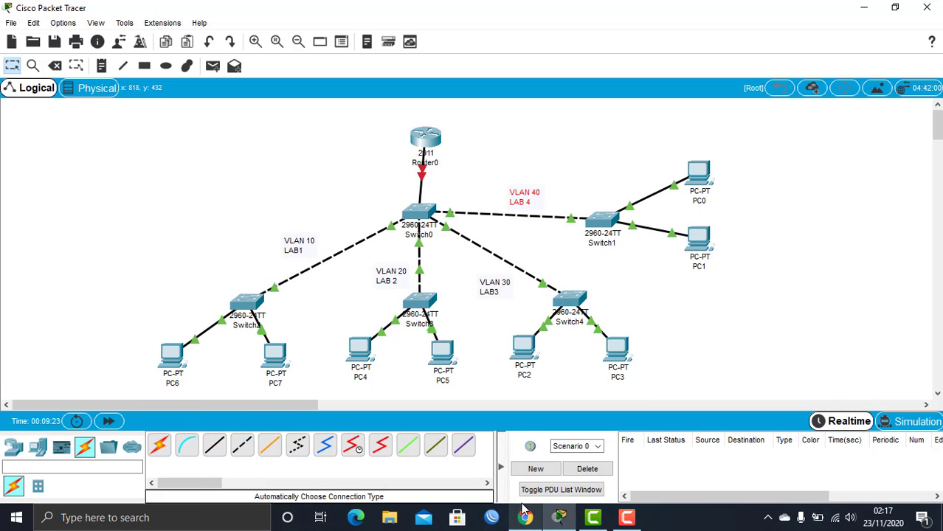
pyautogui.click(426, 142)
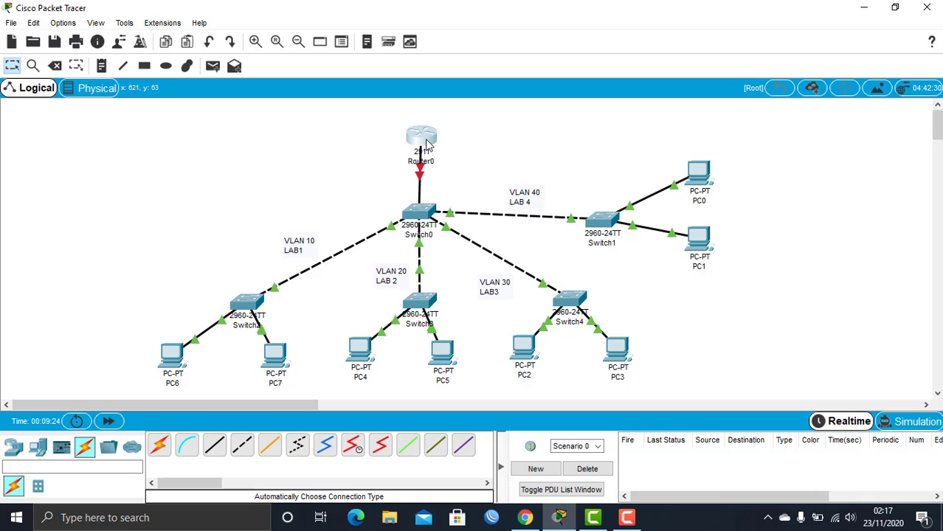
pyautogui.click(532, 524)
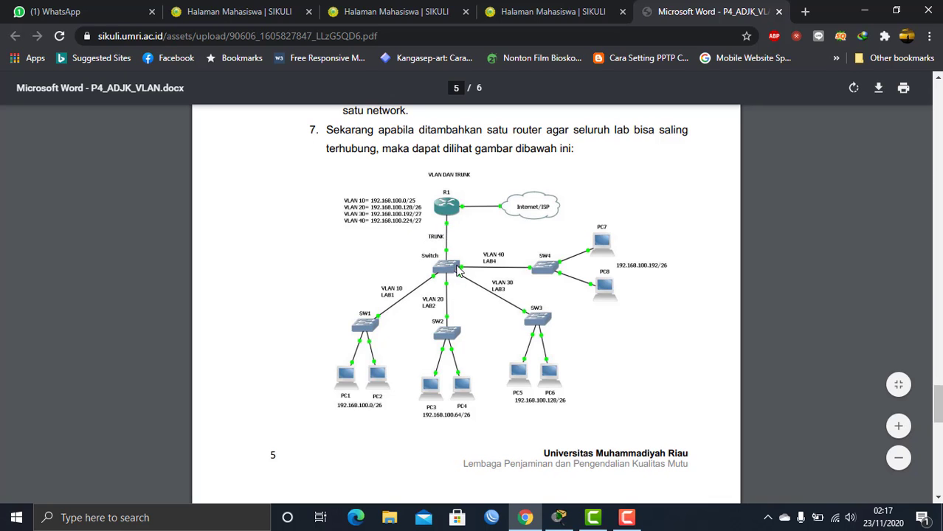
pyautogui.click(525, 518)
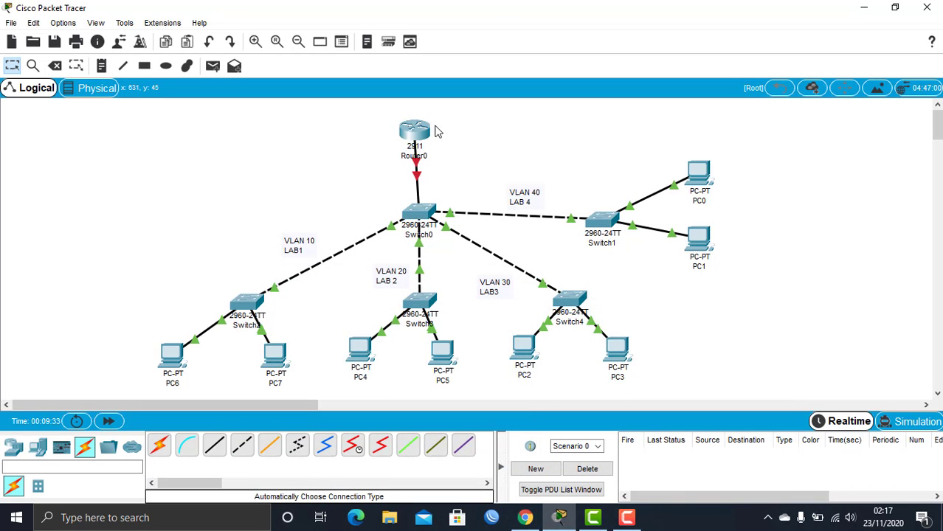
pyautogui.moveTo(435, 131); pyautogui.dragTo(441, 119)
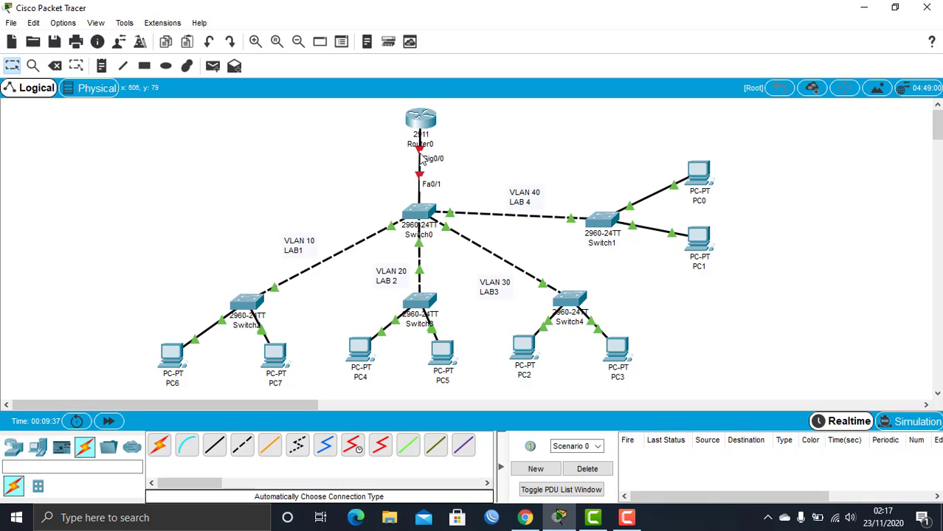
# In Router0's command line, decline the initial configuration dialog and enter global configuration mode with "en" and "conf t"
pyautogui.click(421, 119)
pyautogui.click(384, 91)
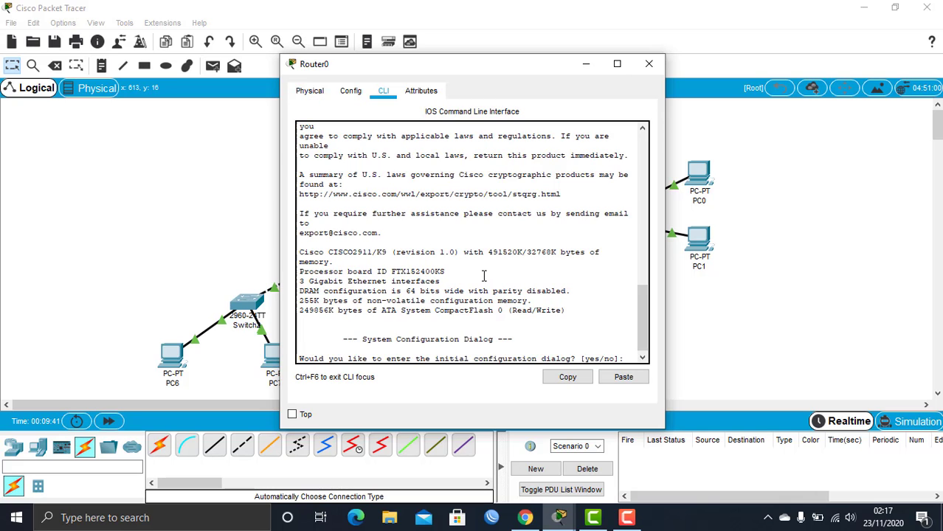
pyautogui.press('Return')
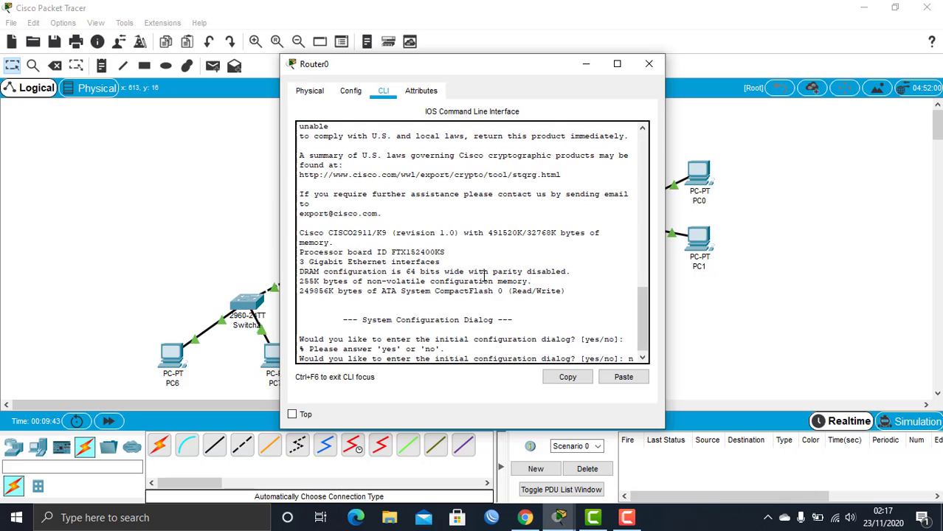
pyautogui.write('n')
pyautogui.press('Return')
pyautogui.press('Return')
pyautogui.write('en')
pyautogui.press('Return')
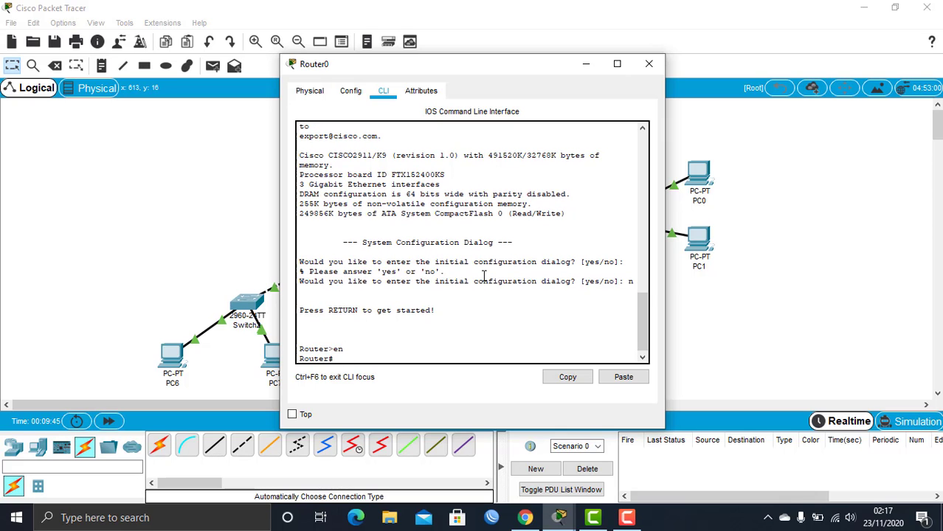
pyautogui.write('conf t')
pyautogui.press('Return')
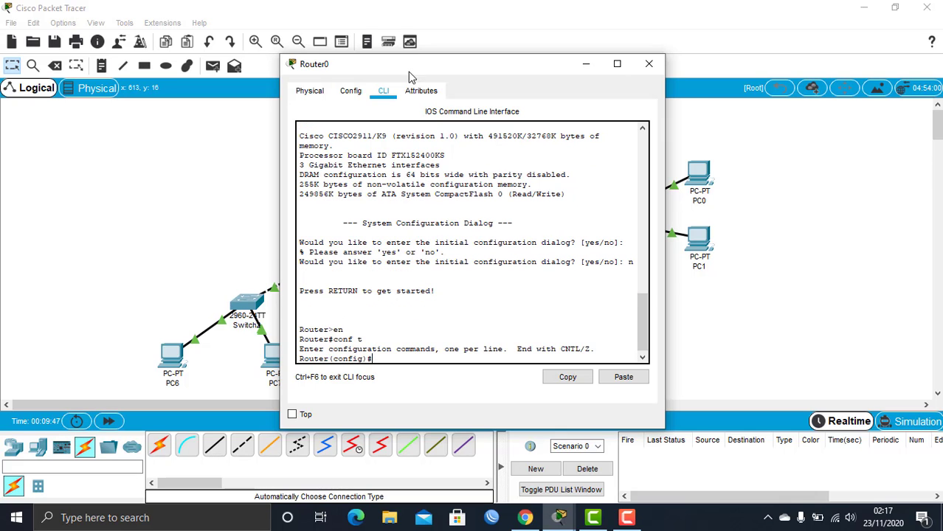
# Move the Router0 window off the topology, enable interface gigabitEthernet 0/0 with "no shutdown", and return to global configuration mode
pyautogui.moveTo(426, 68); pyautogui.dragTo(710, 65)
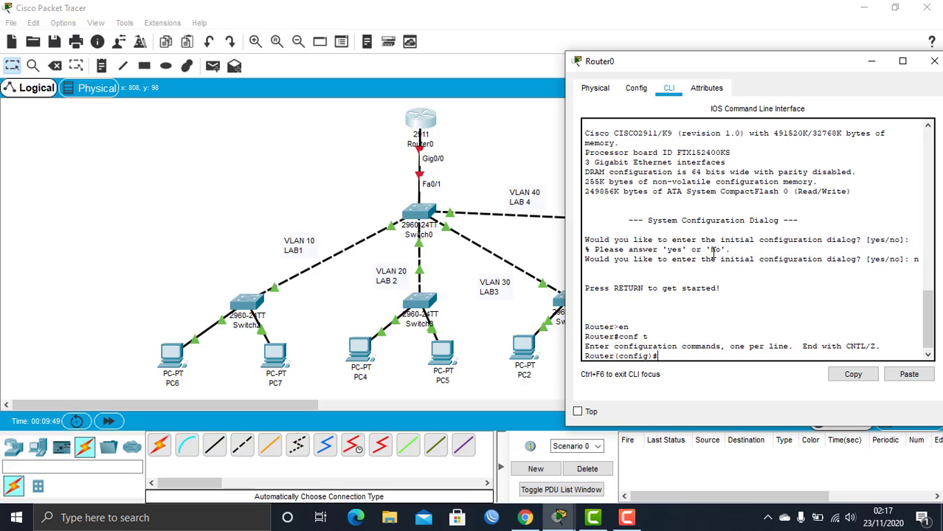
pyautogui.write('in')
pyautogui.press('Tab')
pyautogui.write('gi')
pyautogui.press('Tab')
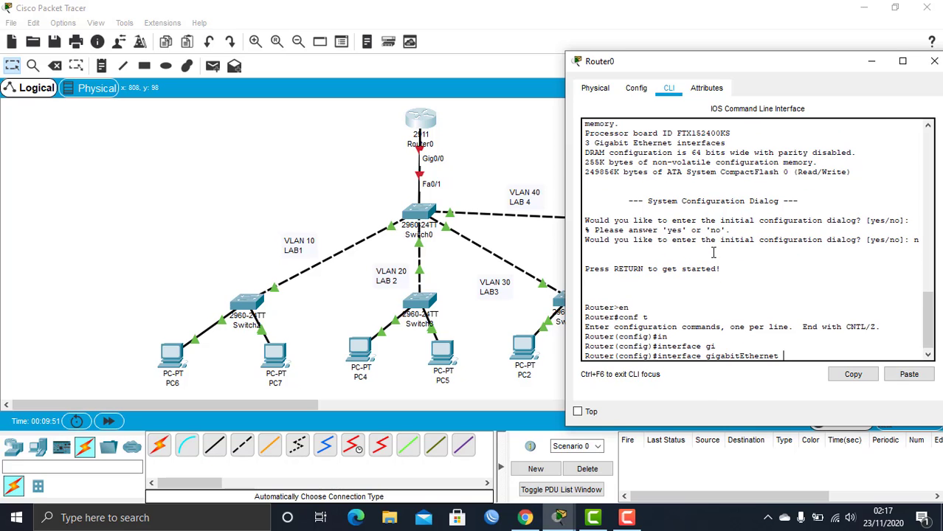
pyautogui.write('0/0')
pyautogui.press('Return')
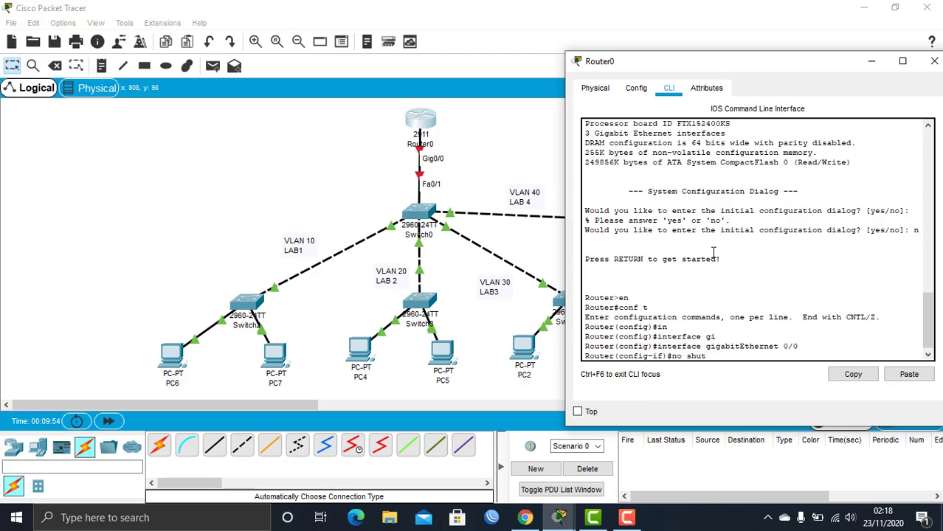
pyautogui.write('no shut')
pyautogui.press('Tab')
pyautogui.press('Return')
pyautogui.write('e')
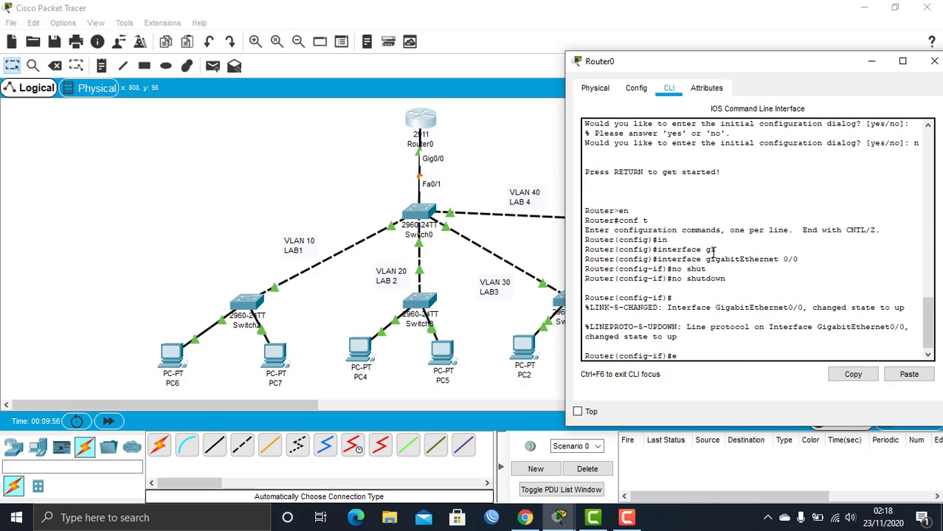
pyautogui.write('x')
pyautogui.press('Return')
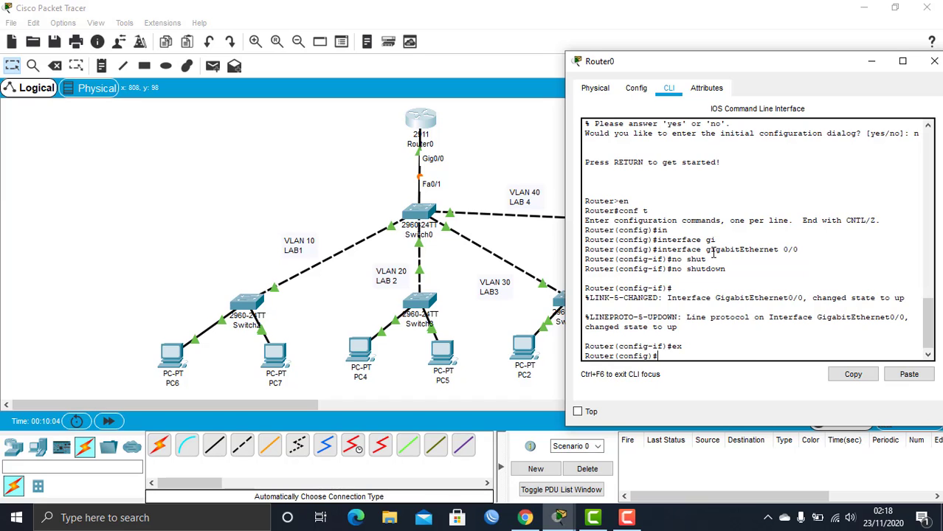
# Create Router0 subinterface gigabitEthernet 0/0.10 and set its encapsulation to dot1Q 10
pyautogui.write('in')
pyautogui.press('Tab')
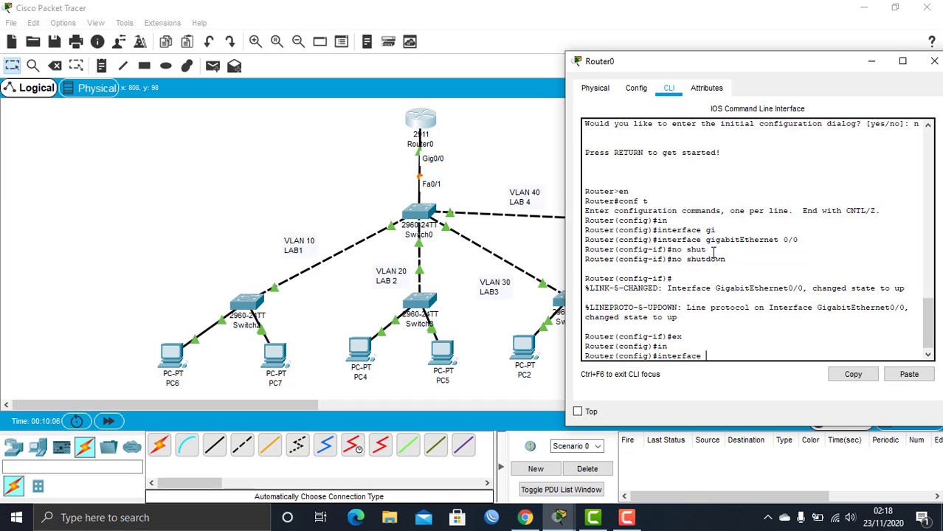
pyautogui.write('gi')
pyautogui.press('Tab')
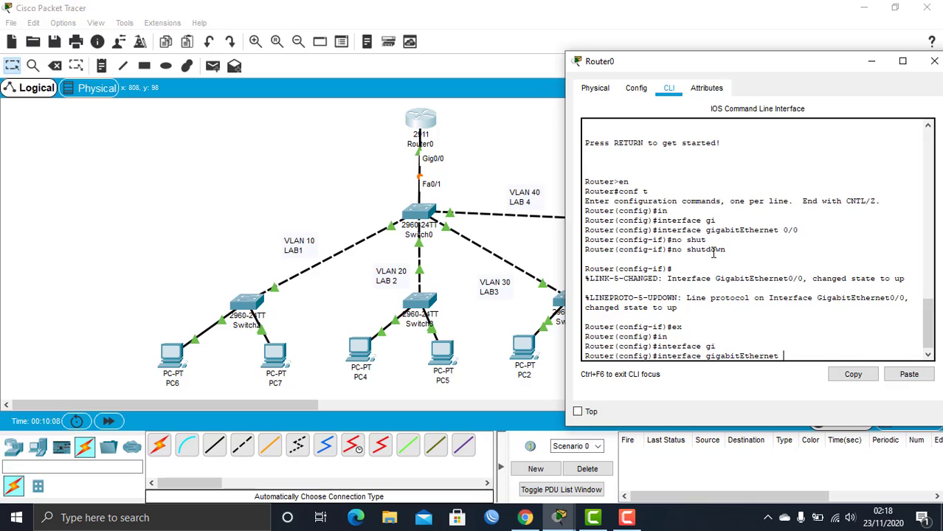
pyautogui.write('0/0.10')
pyautogui.press('Return')
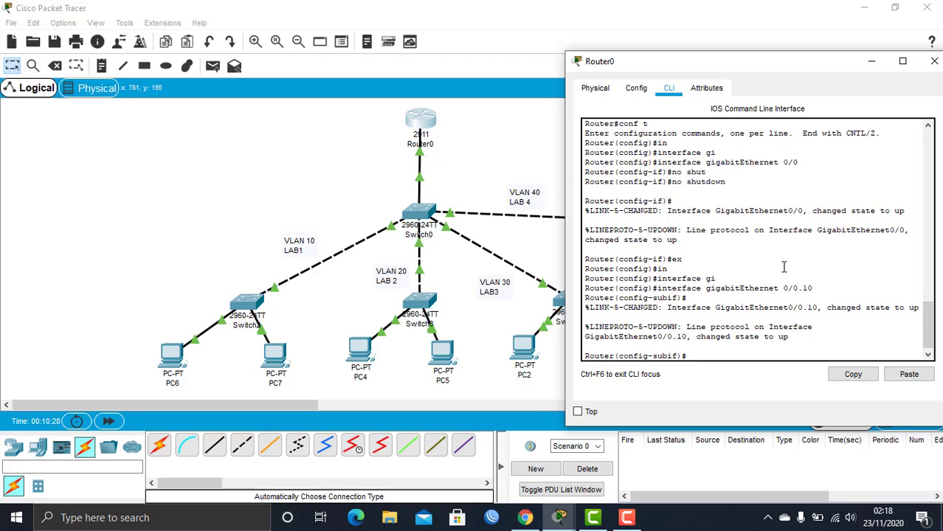
pyautogui.write('en')
pyautogui.press('Tab')
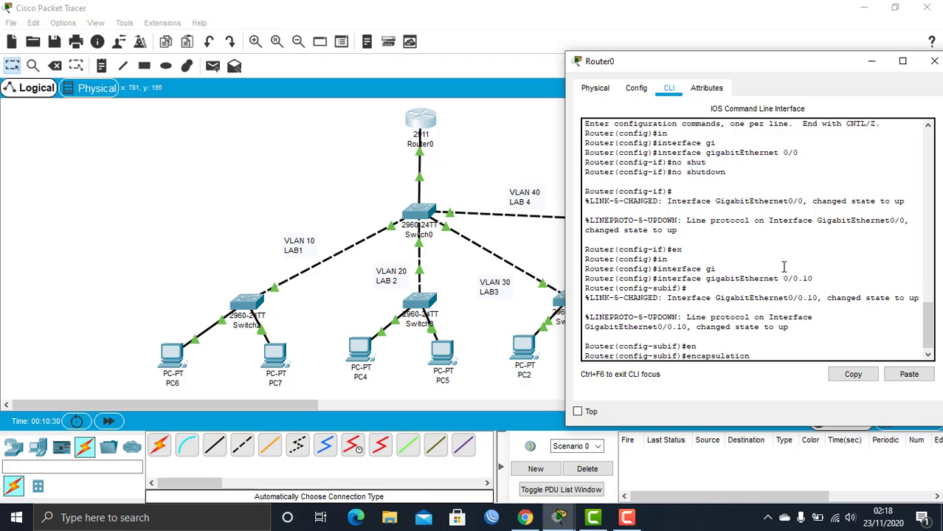
pyautogui.write('do')
pyautogui.press('Tab')
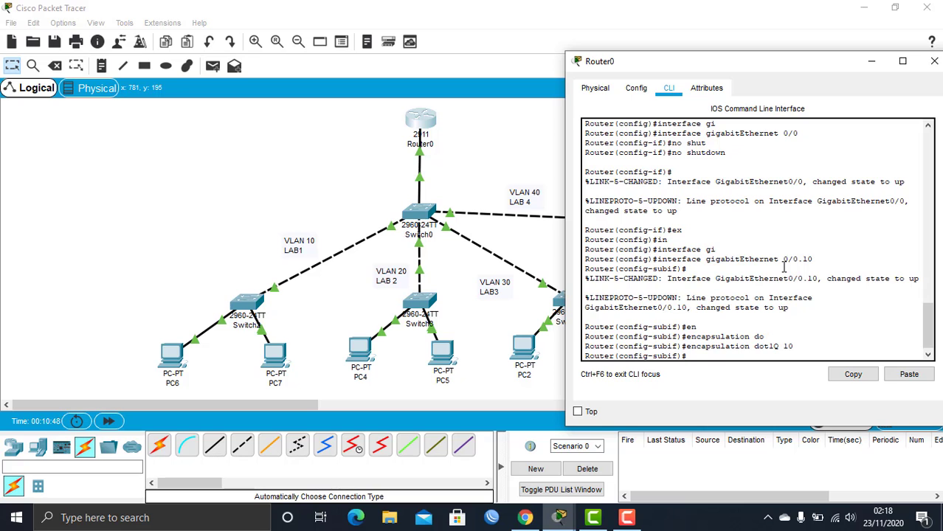
# Check VLAN 10's network in the reference diagram, assign subinterface 0/0.10 the address 192.168.100.1 255.255.255.128, and exit to global configuration mode
pyautogui.write('ip ad')
pyautogui.press('Tab')
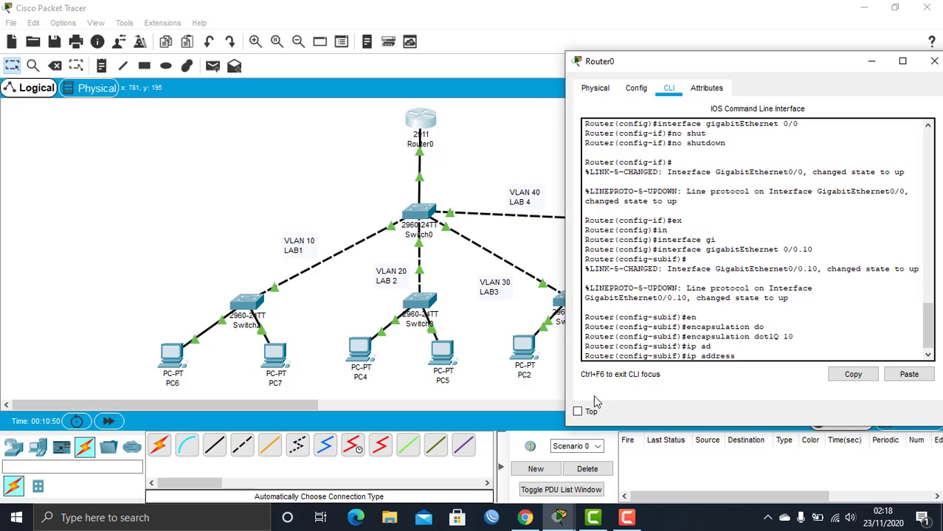
pyautogui.click(525, 517)
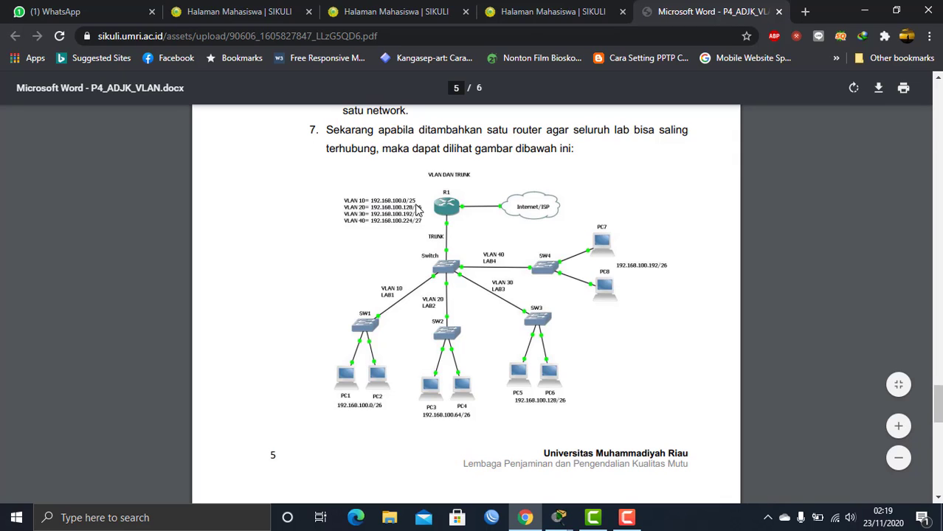
pyautogui.moveTo(530, 520)
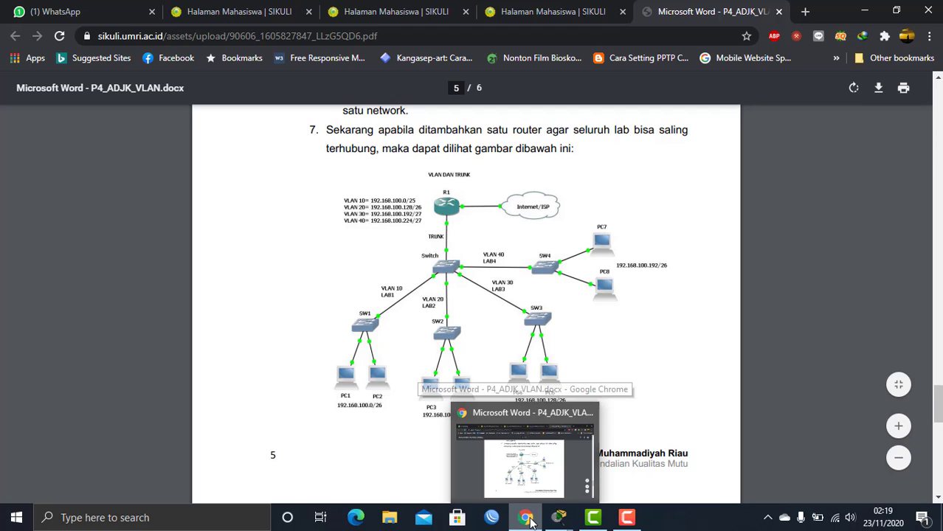
pyautogui.click(559, 517)
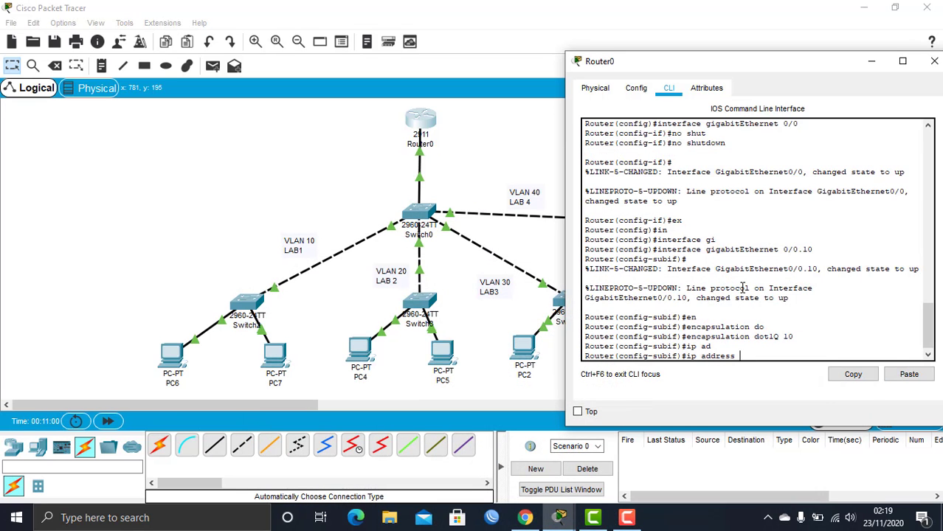
pyautogui.write('192.168.100.1 255.255.255.')
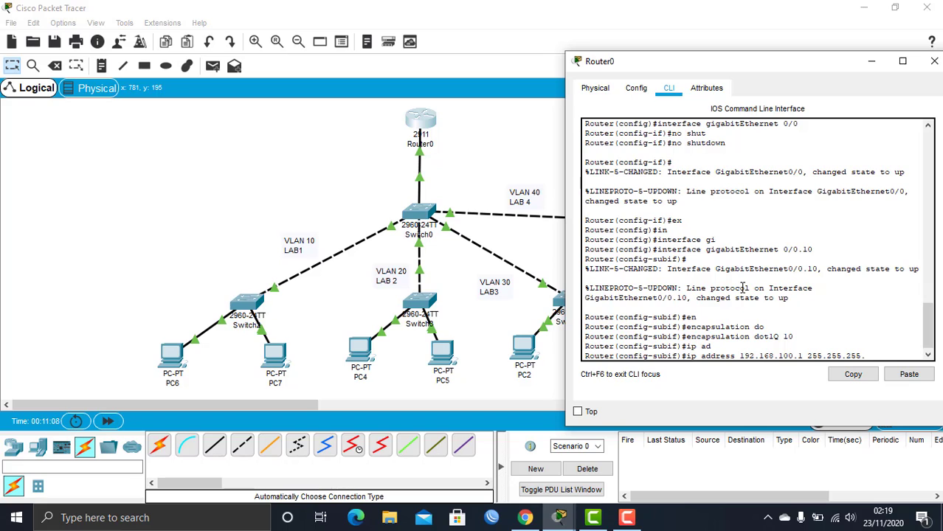
pyautogui.write('128')
pyautogui.press('Return')
pyautogui.write('exit')
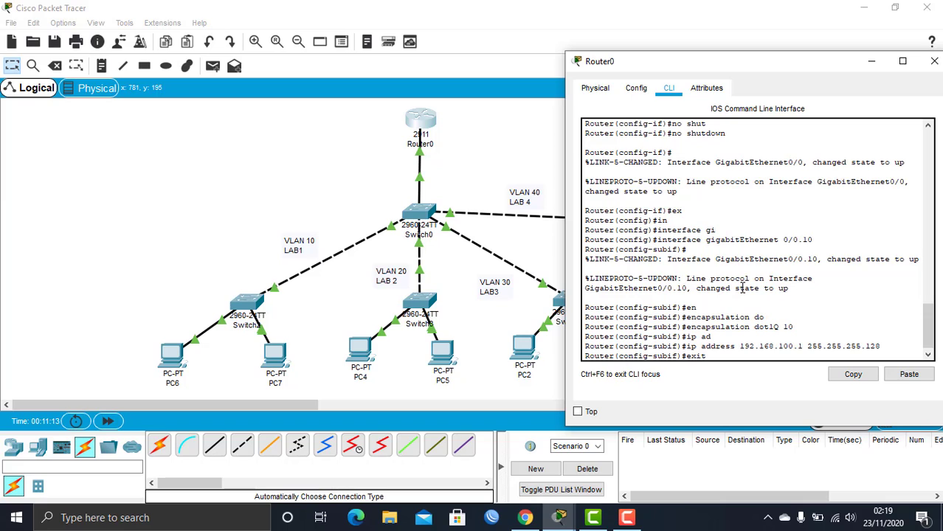
pyautogui.press('Return')
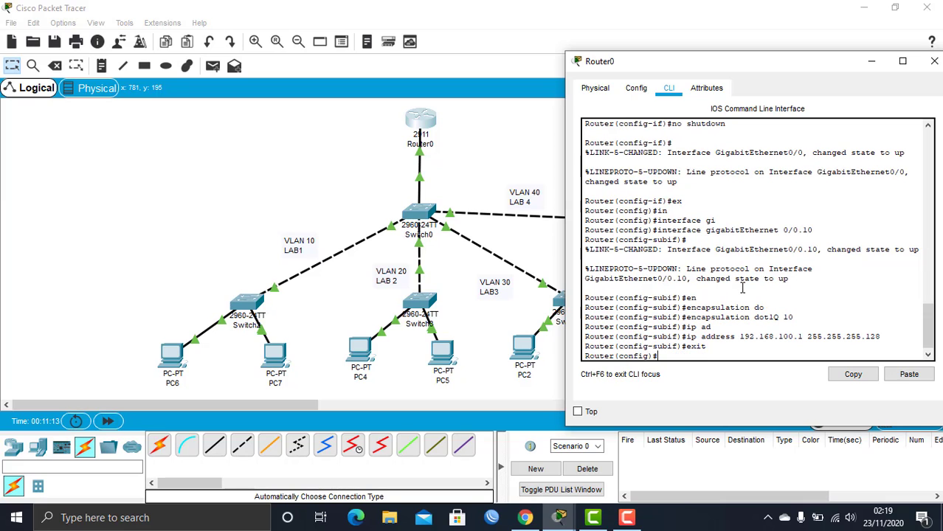
# Create Router0 subinterface gigabitEthernet 0/0.20 from global configuration mode
pyautogui.write('in')
pyautogui.press('Tab')
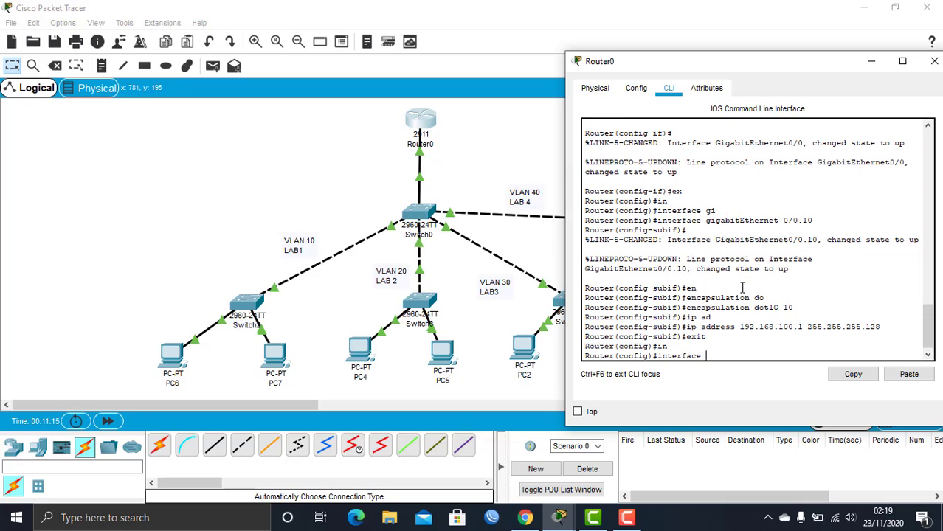
pyautogui.write('v')
pyautogui.press('BackSpace')
pyautogui.write('gi')
pyautogui.press('Tab')
pyautogui.write('0.')
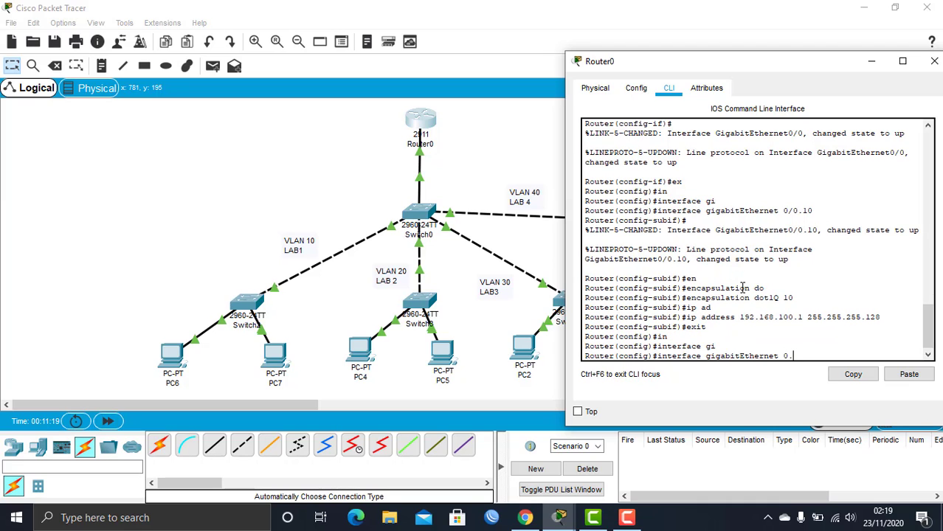
pyautogui.write('0')
pyautogui.press('BackSpace')
pyautogui.press('BackSpace')
pyautogui.write('/0.20')
pyautogui.press('Return')
pyautogui.press('Return')
# Set the encapsulation of subinterface 0/0.20 to dot1Q 20
pyautogui.write('en')
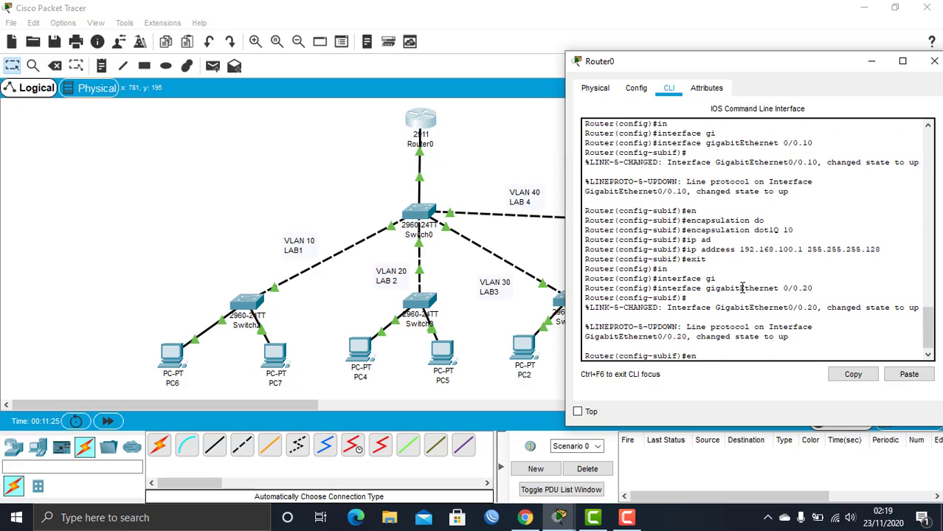
pyautogui.press('Tab')
pyautogui.write('do')
pyautogui.press('Tab')
pyautogui.write('20')
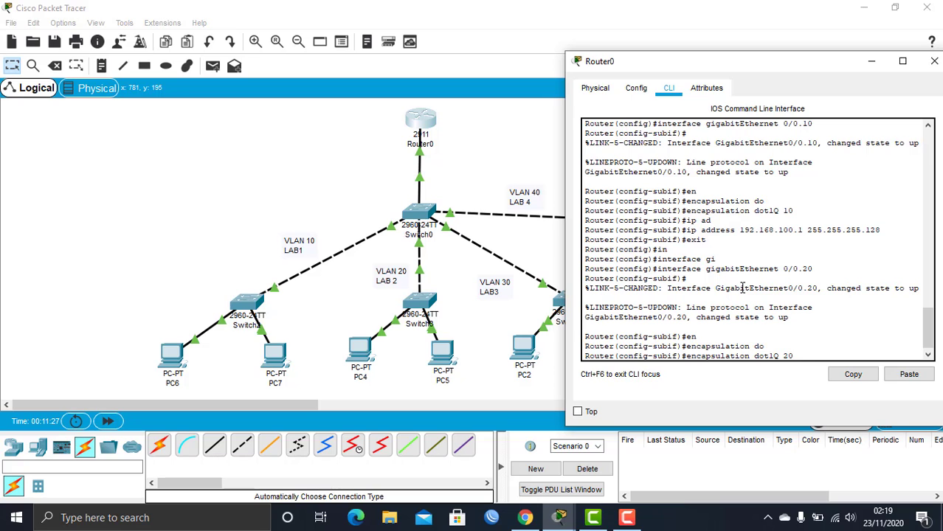
pyautogui.press('Return')
# Check VLAN 20's network in the reference diagram, assign subinterface 0/0.20 the address 192.168.100.129 255.255.255.192, and exit to global configuration mode
pyautogui.write('ip ad')
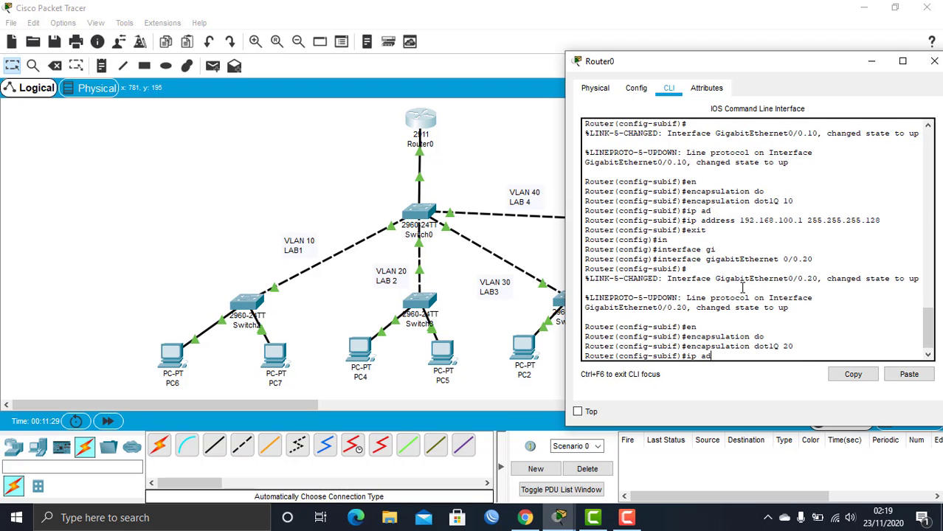
pyautogui.press('Tab')
pyautogui.click(525, 519)
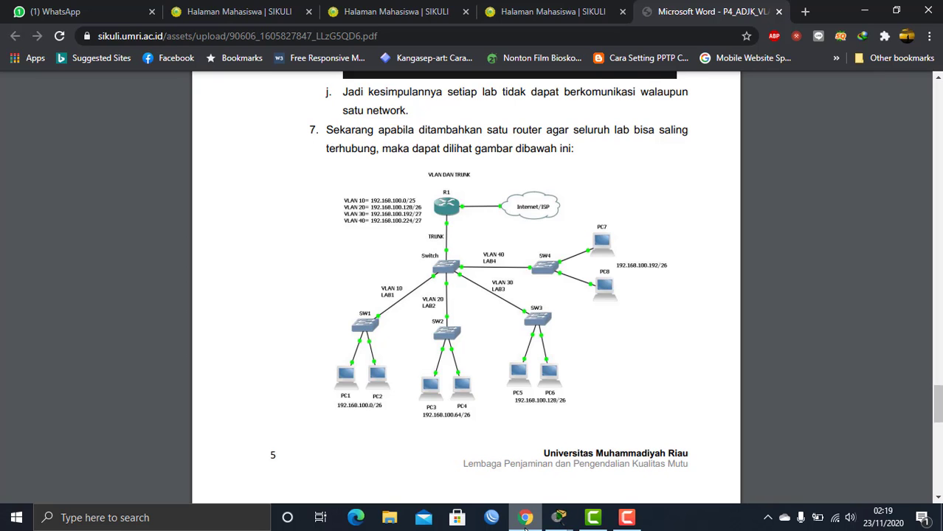
pyautogui.click(525, 519)
pyautogui.write('192')
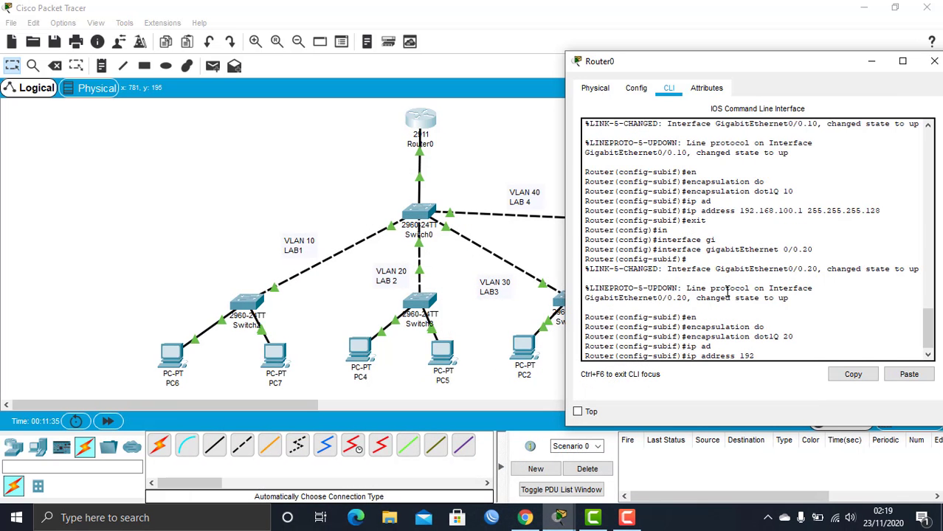
pyautogui.write('.168.100.129 255.255.255')
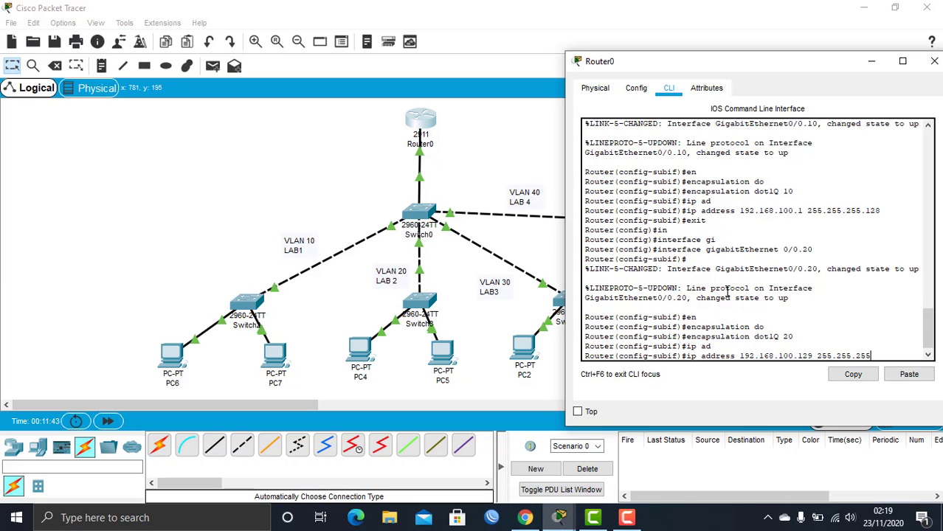
pyautogui.click(525, 518)
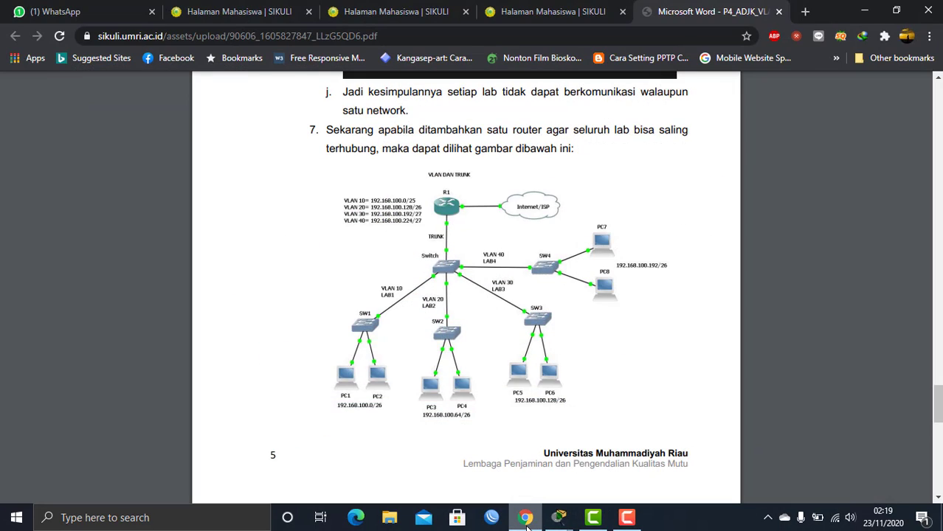
pyautogui.click(525, 517)
pyautogui.write('.168.100.12')
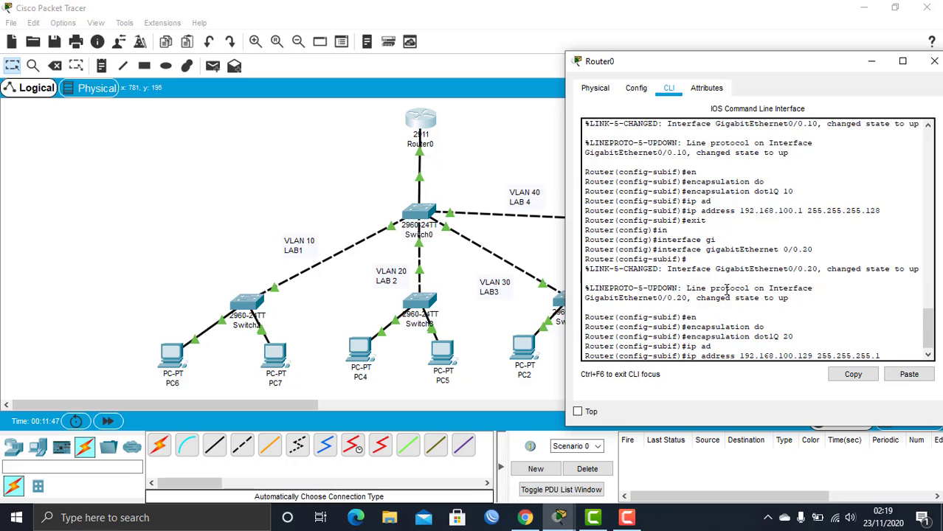
pyautogui.write('92')
pyautogui.press('Return')
pyautogui.write('er(config-subif)#e')
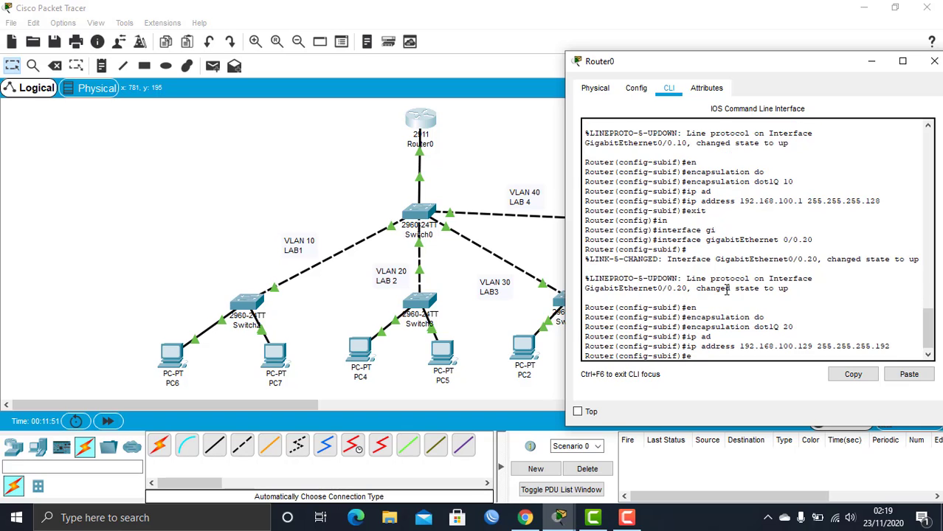
pyautogui.write('x')
pyautogui.press('Return')
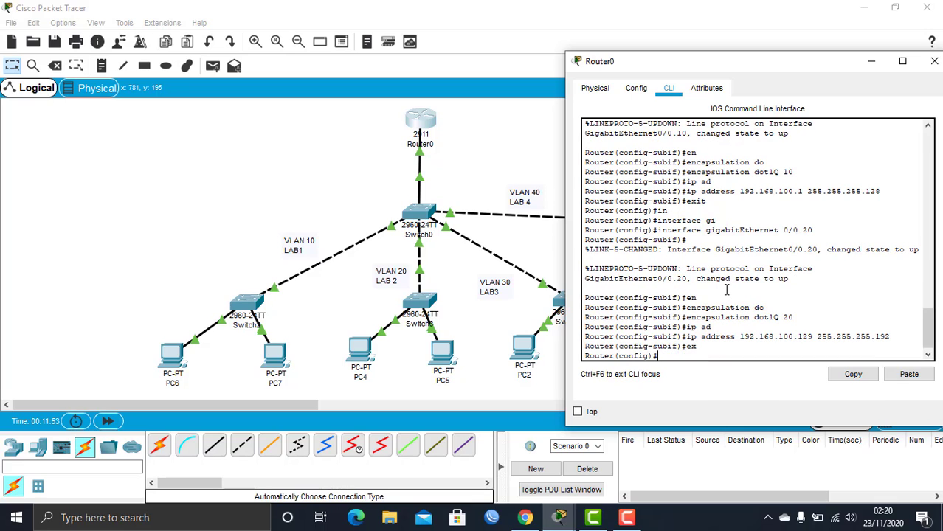
# Create Router0 subinterface gigabitEthernet 0/0.30 and set its encapsulation to dot1Q 30
pyautogui.write('in')
pyautogui.press('Tab')
pyautogui.write('gi')
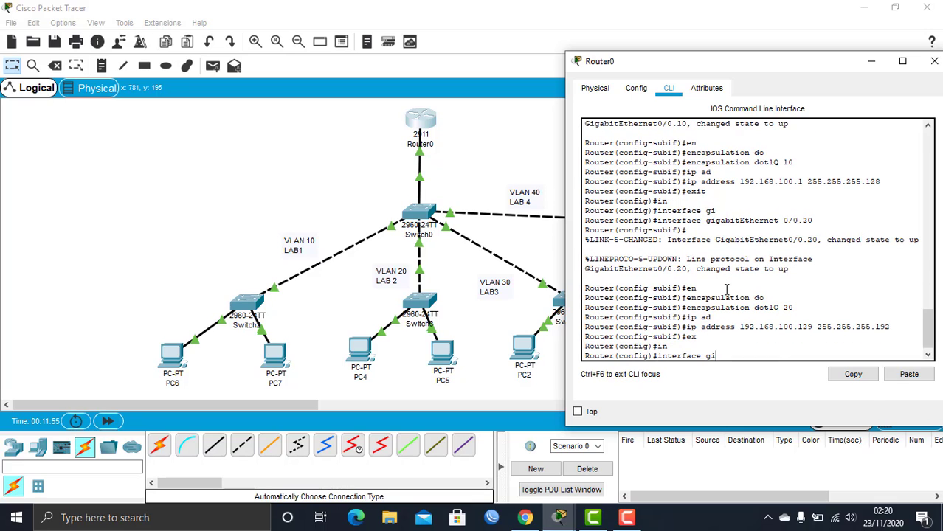
pyautogui.press('Tab')
pyautogui.write('0/0.30')
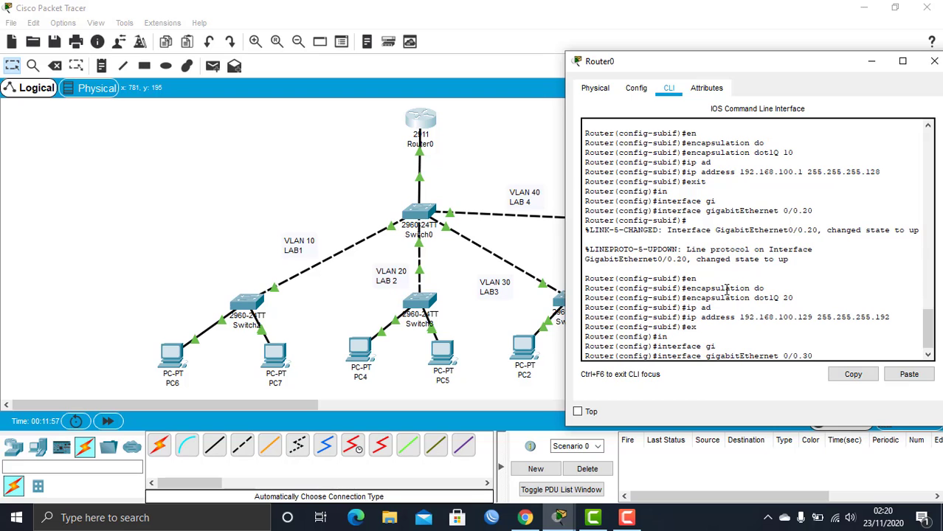
pyautogui.press('Return')
pyautogui.write('en')
pyautogui.press('Tab')
pyautogui.write('do')
pyautogui.press('Tab')
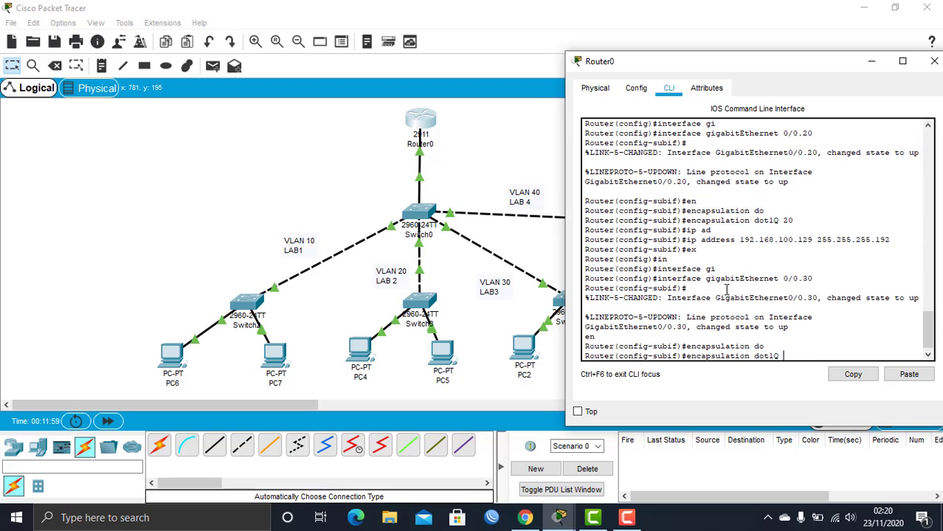
pyautogui.write('30')
pyautogui.press('Return')
# Check VLAN 30's network in the reference diagram, assign subinterface 0/0.30 the address 192.168.100.193 255.255.255.224, and exit to global configuration mode
pyautogui.write('ip a')
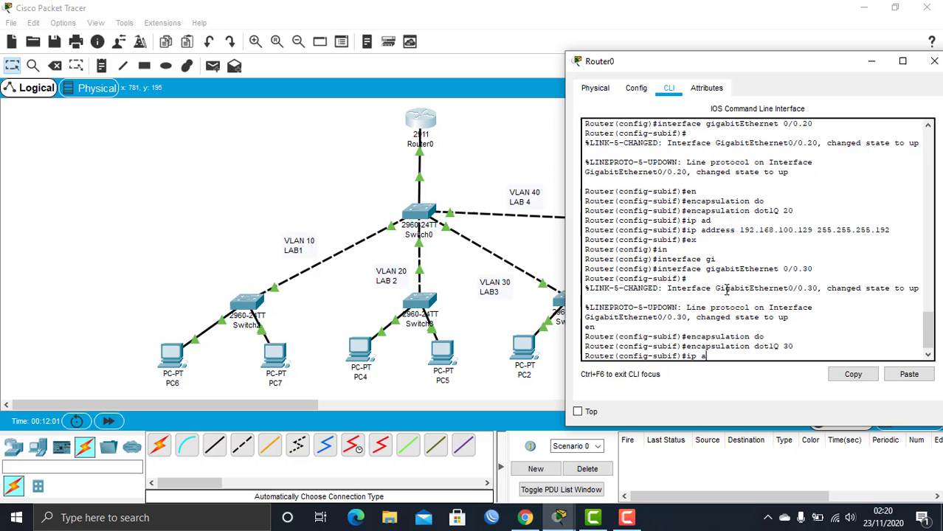
pyautogui.press('Tab')
pyautogui.click(521, 520)
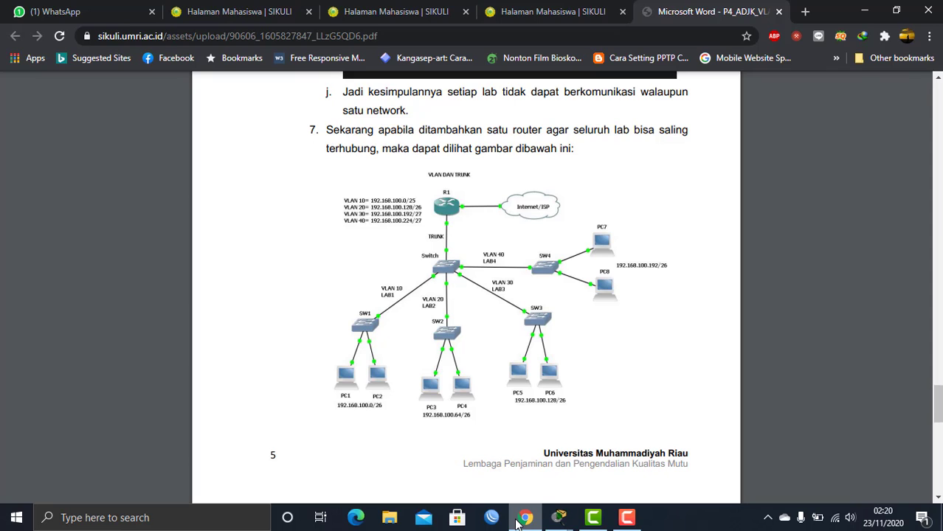
pyautogui.click(521, 520)
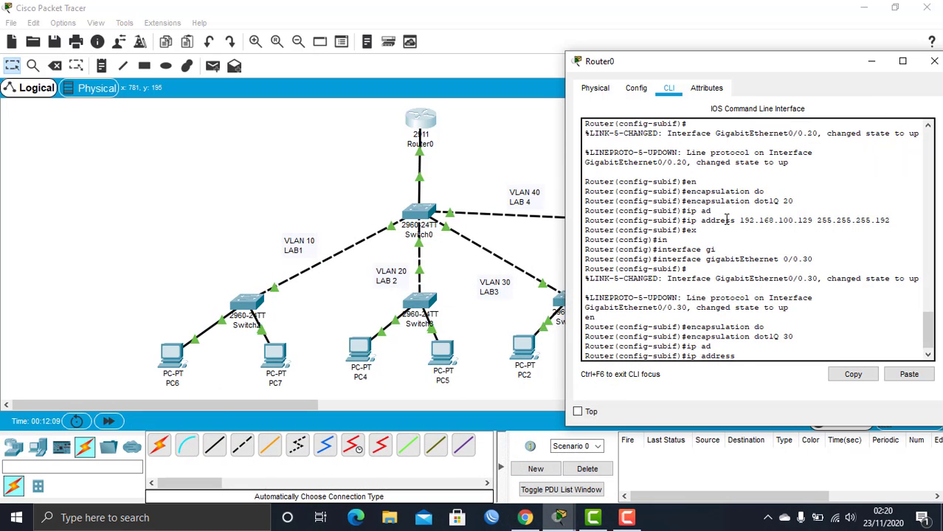
pyautogui.write('192.168.100.193 255.255.255')
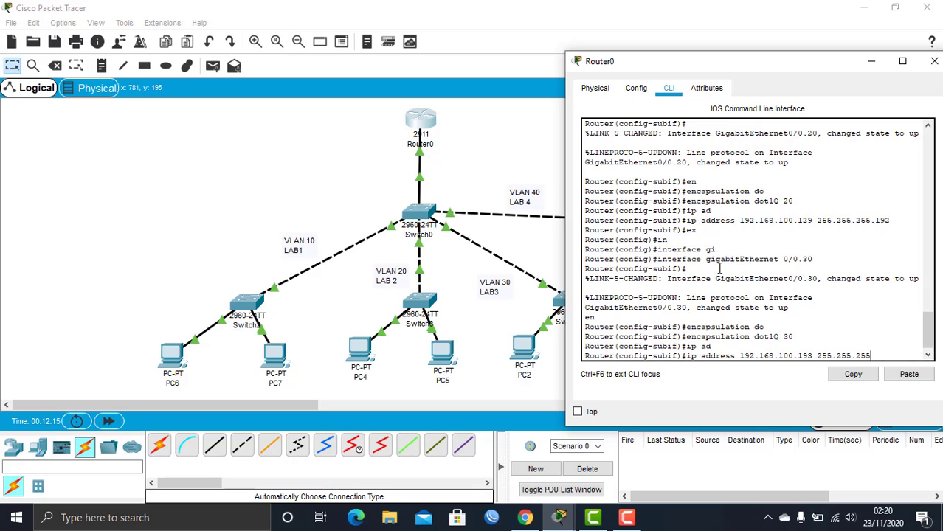
pyautogui.click(525, 518)
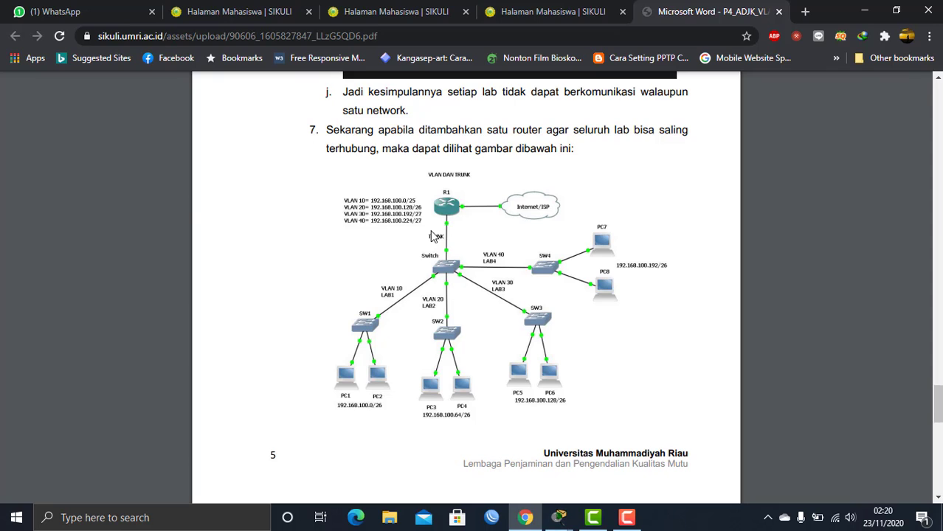
pyautogui.click(526, 517)
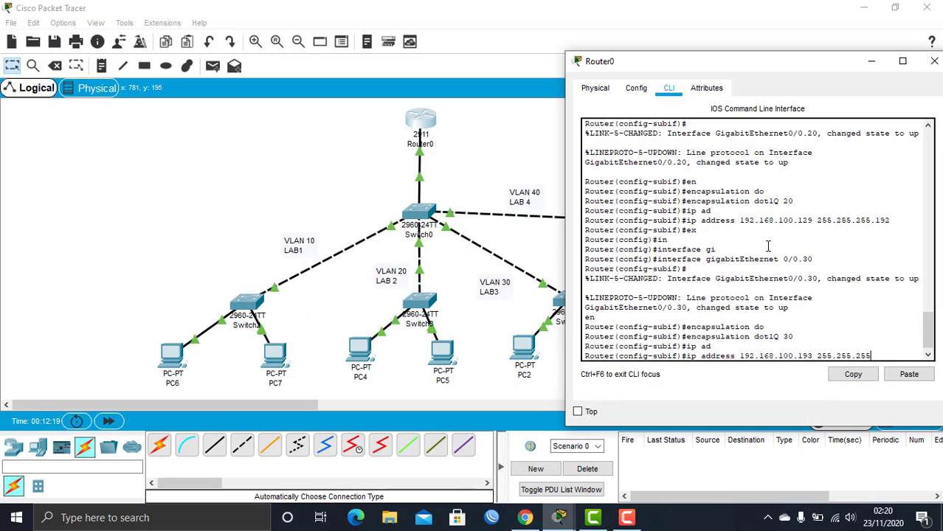
pyautogui.write('.224')
pyautogui.press('Return')
pyautogui.write('ex')
pyautogui.press('Return')
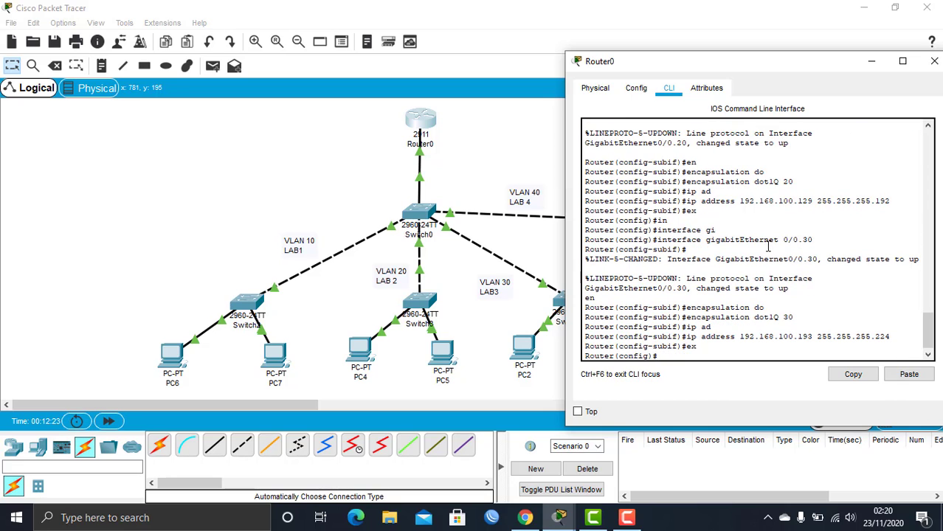
# Create Router0 subinterface gigabitEthernet 0/0.40 and set its encapsulation to dot1Q 40
pyautogui.write('in')
pyautogui.press('Tab')
pyautogui.write('gi')
pyautogui.press('Tab')
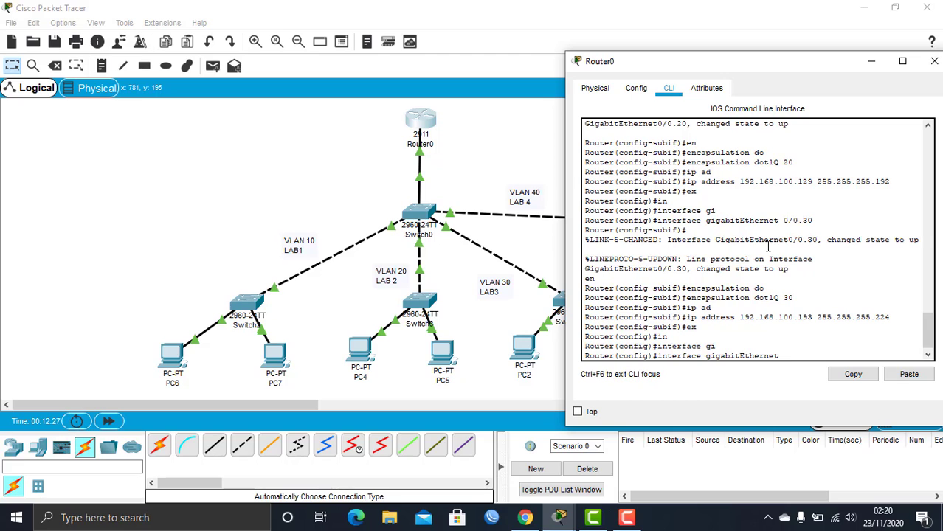
pyautogui.write('0/0.40')
pyautogui.press('Return')
pyautogui.write('en')
pyautogui.press('Tab')
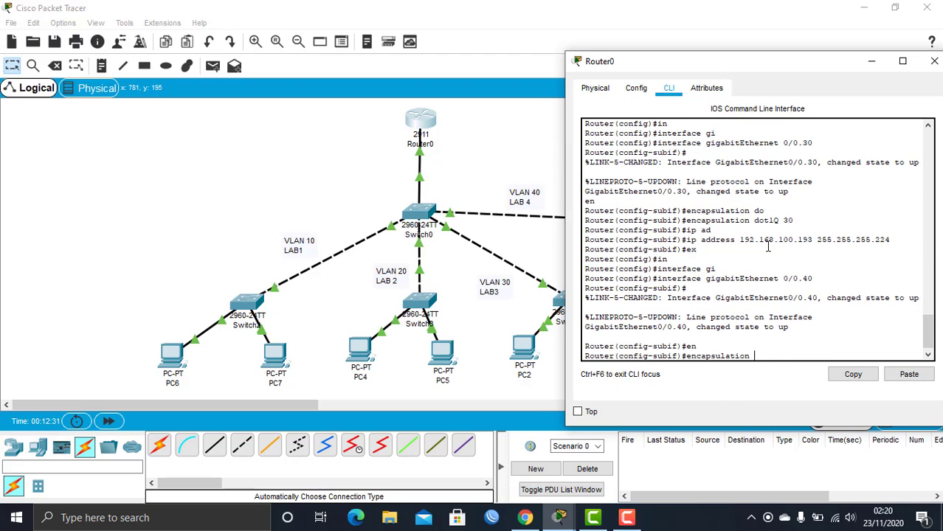
pyautogui.write('do')
pyautogui.press('Tab')
pyautogui.write('40')
pyautogui.press('Return')
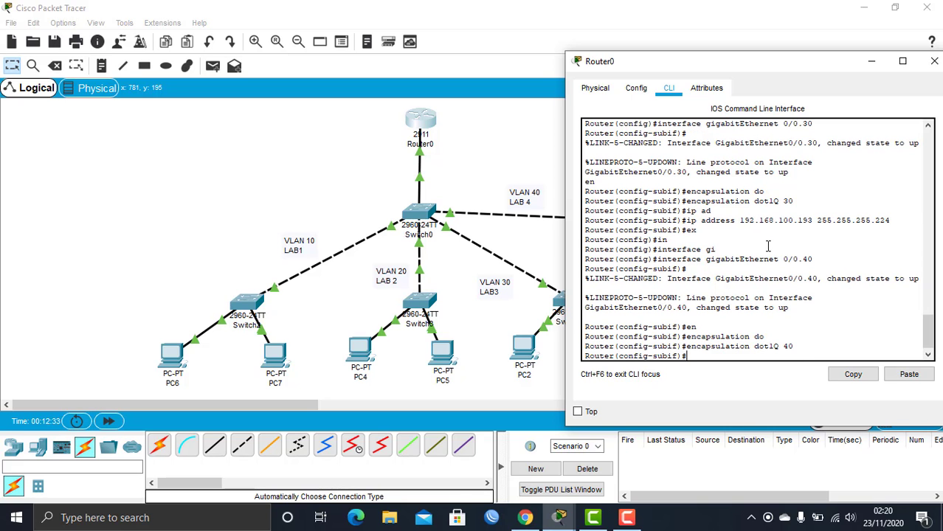
# Check VLAN 40's network in the reference diagram, assign subinterface 0/0.40 the address 192.168.100.225 255.255.255.224, and exit to global configuration mode
pyautogui.write('ip ad')
pyautogui.press('Tab')
pyautogui.click(533, 521)
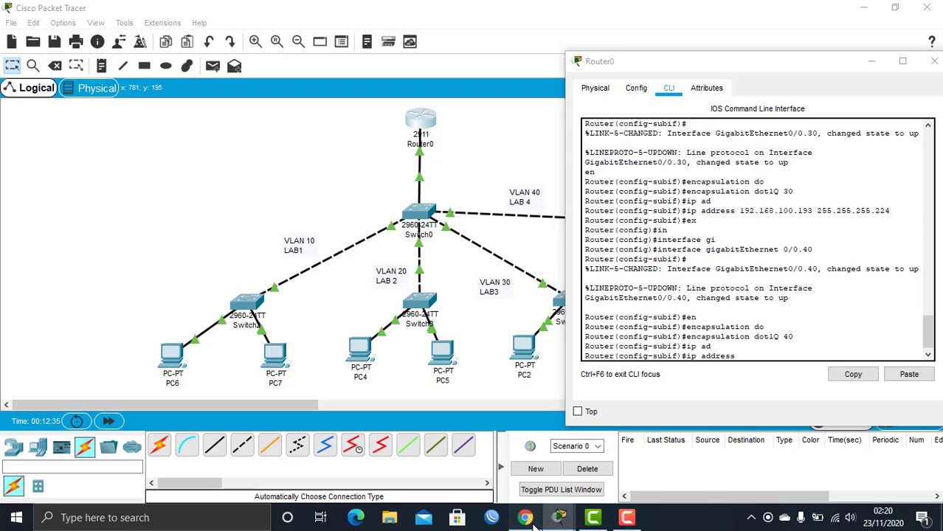
pyautogui.click(537, 524)
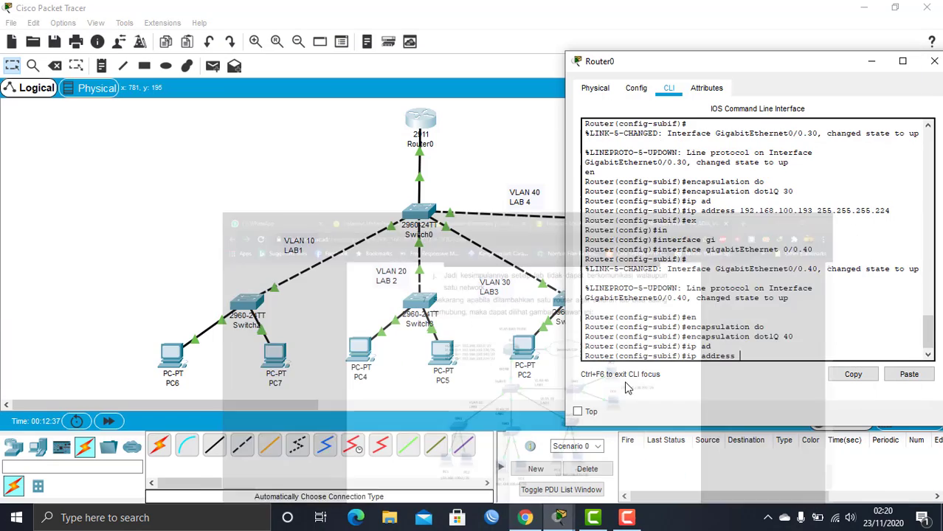
pyautogui.write('192.16')
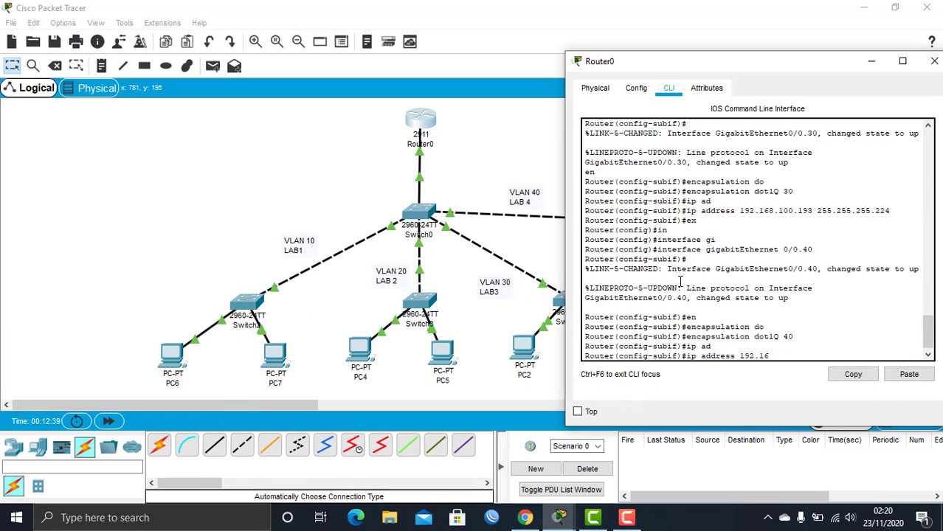
pyautogui.write('8.100.225 net')
pyautogui.press('Tab')
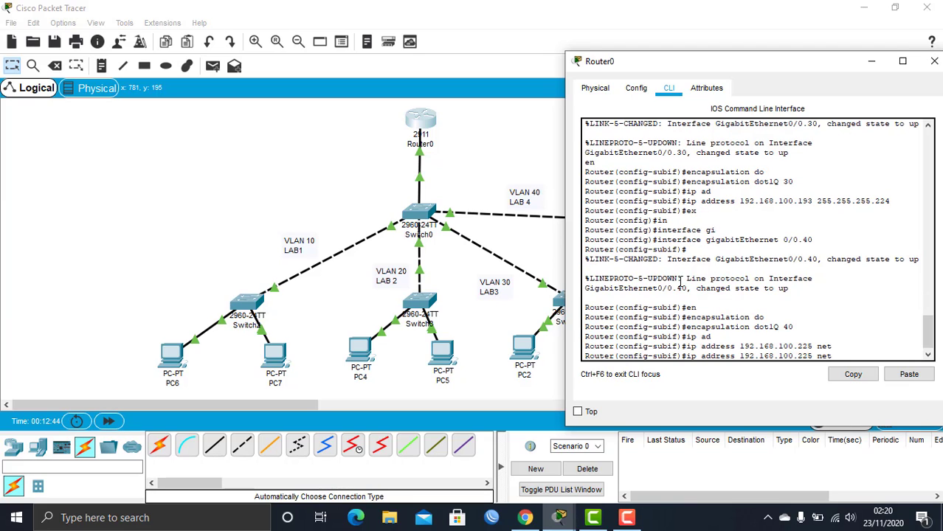
pyautogui.click(526, 518)
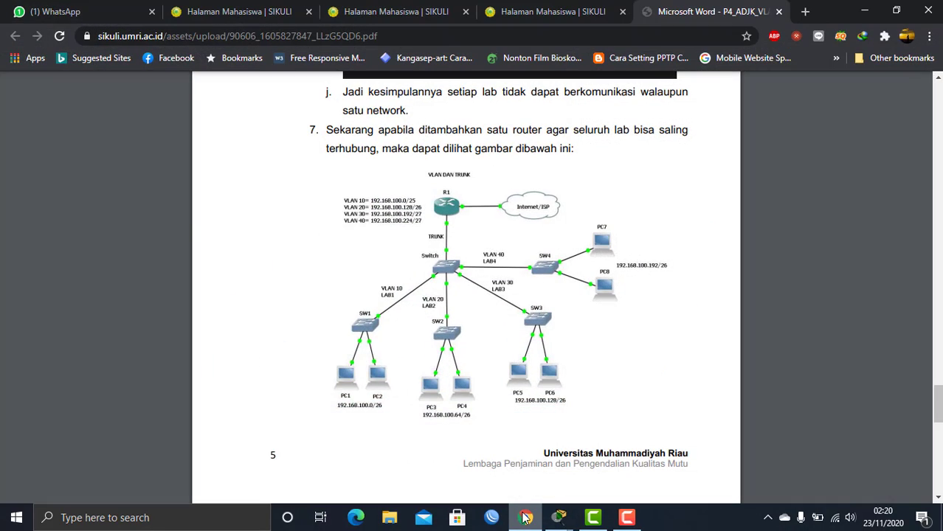
pyautogui.click(526, 518)
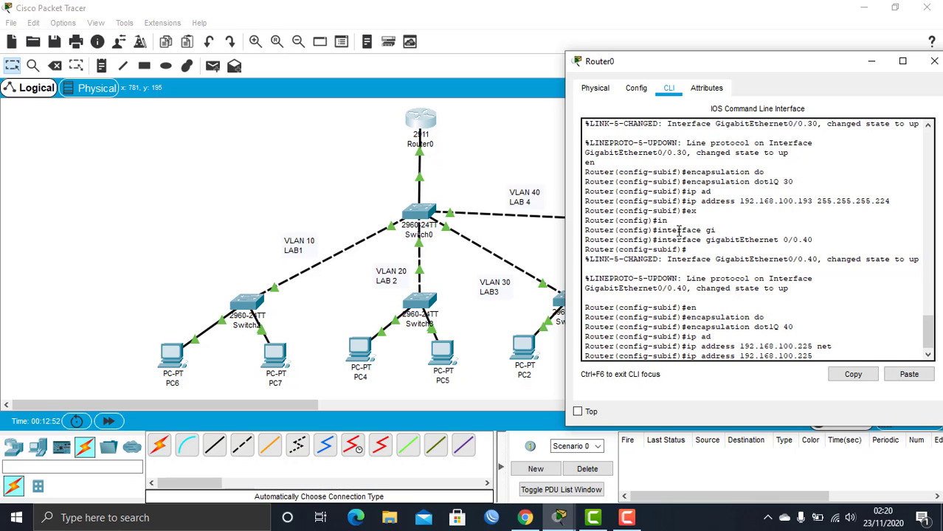
pyautogui.write('255.255.255.224')
pyautogui.press('Return')
pyautogui.write('ex')
pyautogui.press('Return')
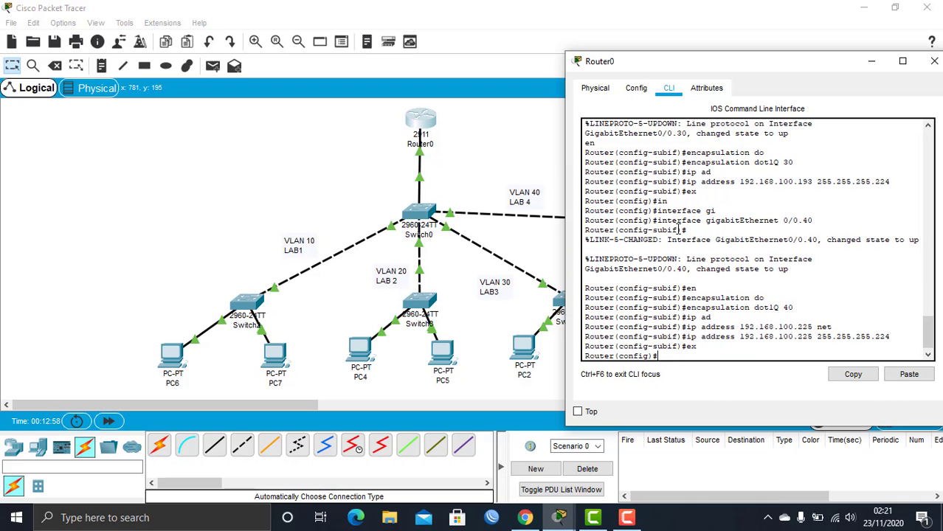
# Close the Router0 window and open the command line of Switch0, the central switch below the router
pyautogui.moveTo(690, 68); pyautogui.dragTo(513, 77)
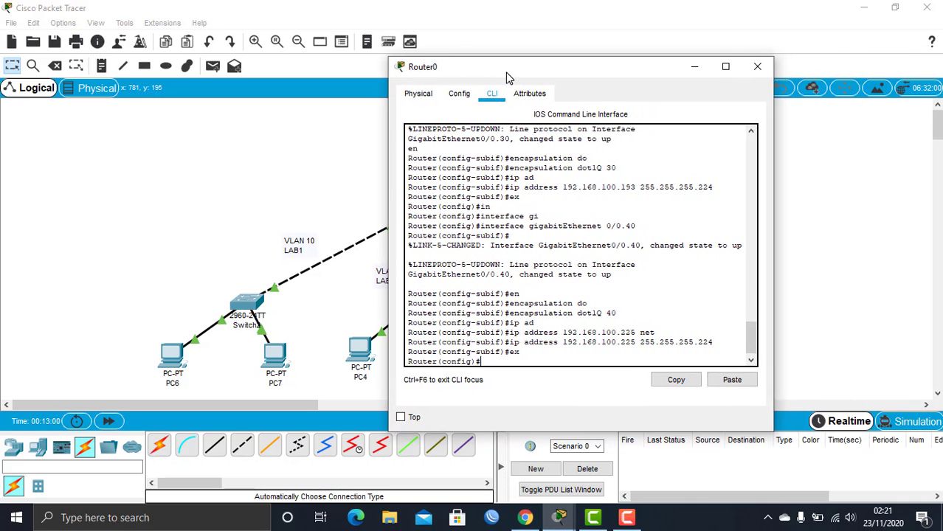
pyautogui.click(762, 68)
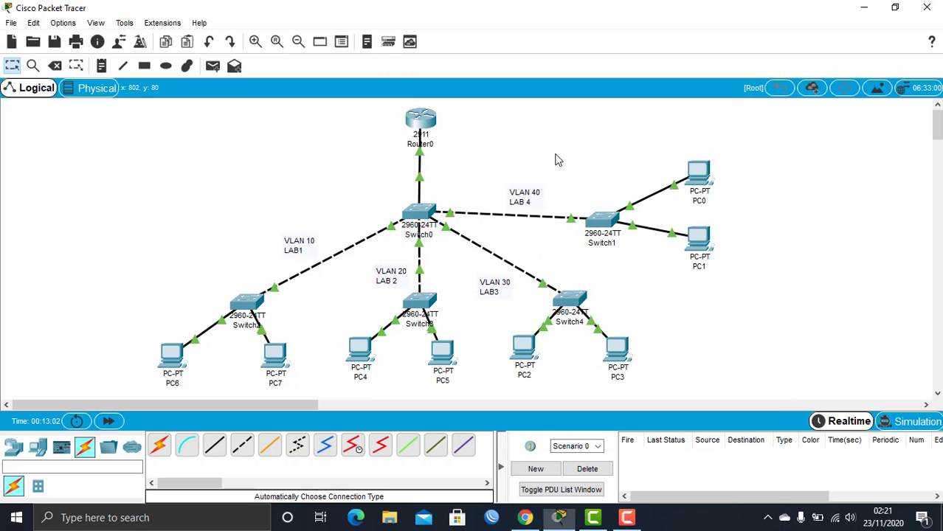
pyautogui.click(418, 213)
pyautogui.click(386, 90)
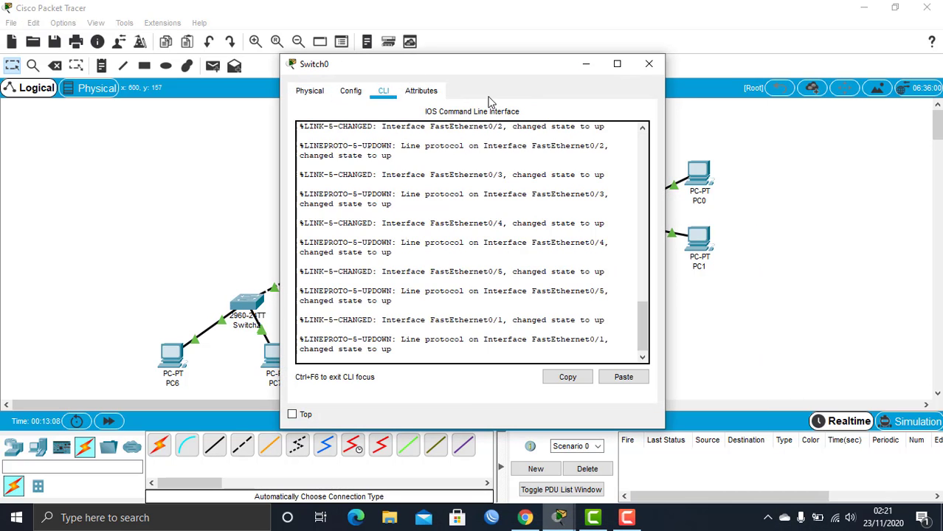
# Move the Switch0 window clear of the central switch and enter privileged and global configuration mode
pyautogui.moveTo(410, 71); pyautogui.dragTo(625, 115)
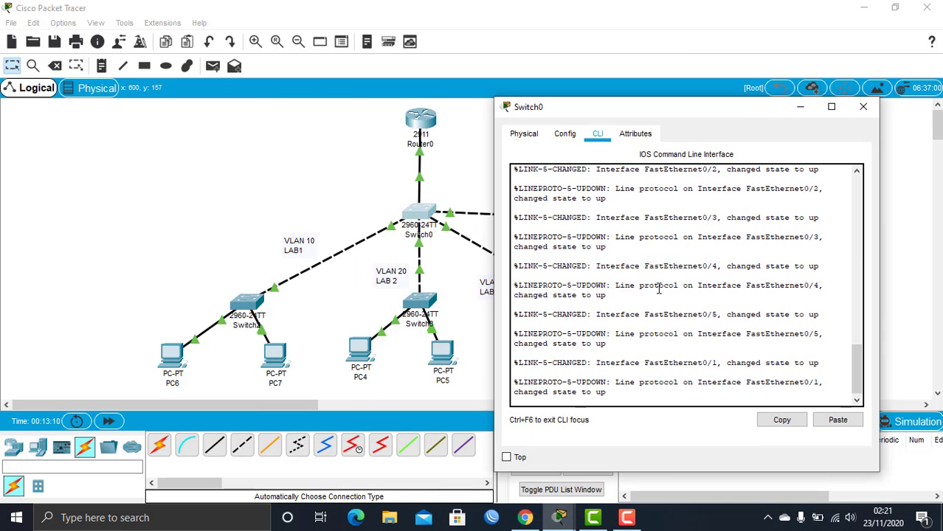
pyautogui.press('Return')
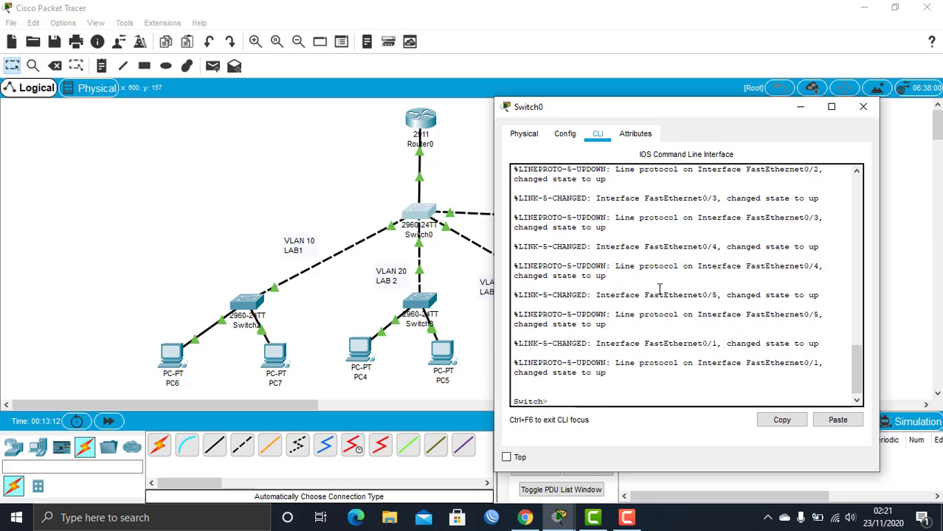
pyautogui.write('en')
pyautogui.press('Return')
pyautogui.write('conf t')
pyautogui.press('Return')
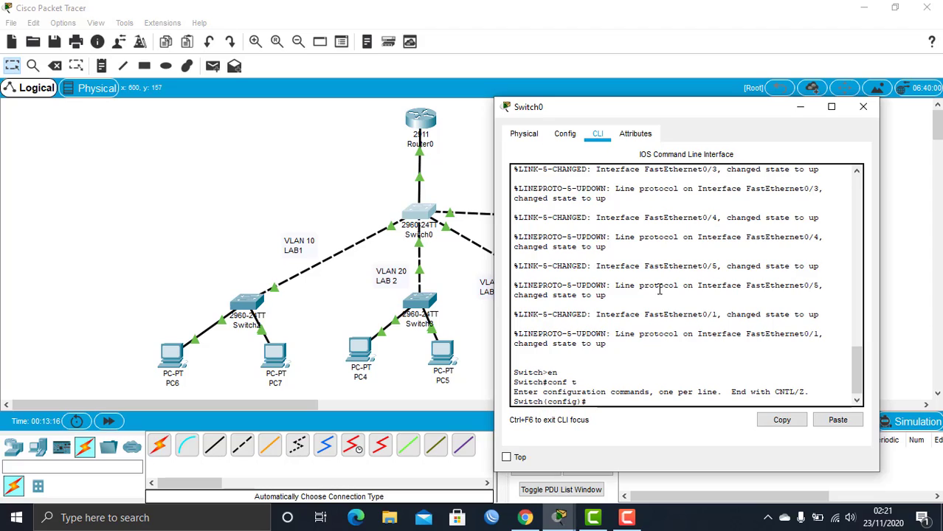
# Check the VLAN database commands and topology diagram in the reference PDF in Chrome, and exit Switch0's global configuration mode
pyautogui.click(527, 521)
pyautogui.scroll(15, 560, 386)
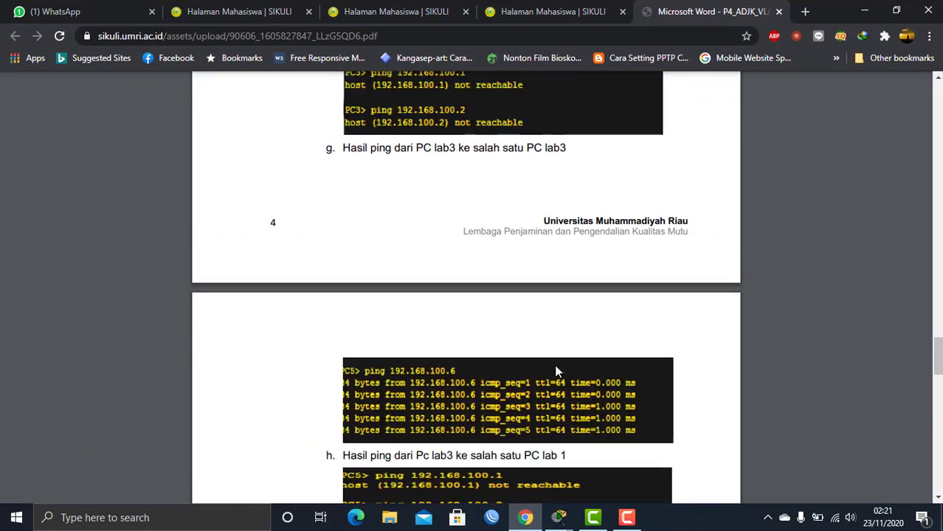
pyautogui.scroll(5, 558, 371)
pyautogui.scroll(-3, 557, 372)
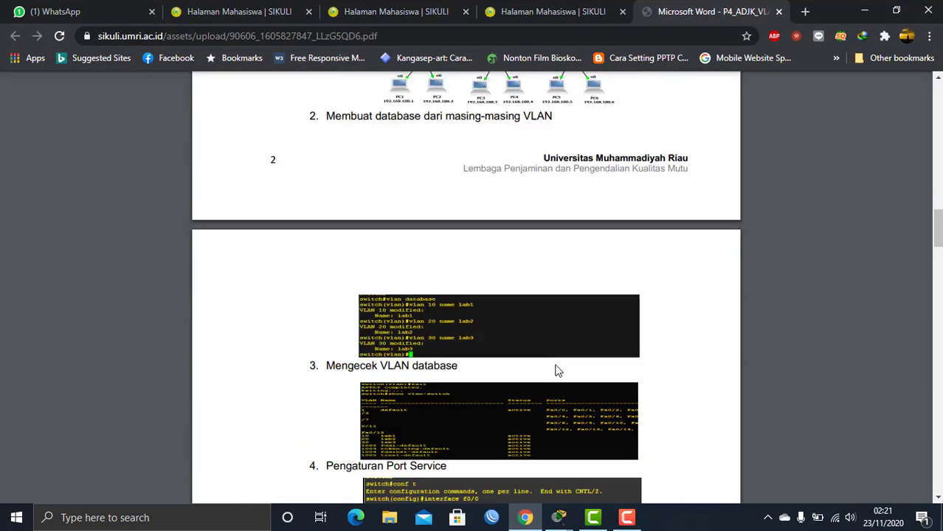
pyautogui.scroll(-15, 558, 371)
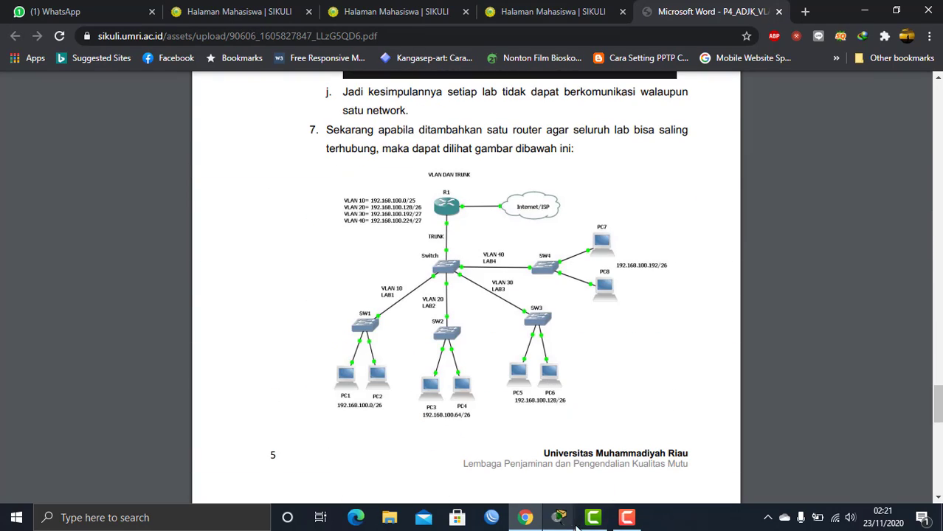
pyautogui.moveTo(560, 517)
pyautogui.click(617, 459)
pyautogui.write('ex')
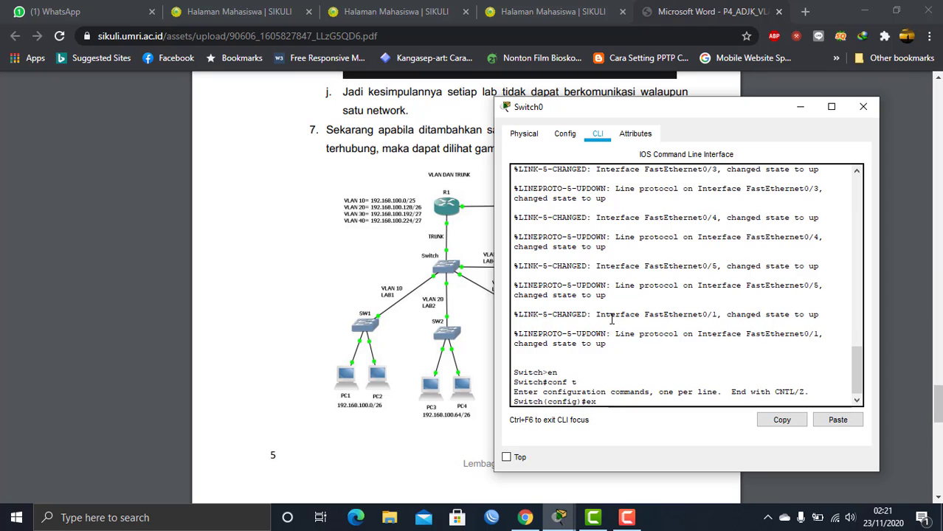
pyautogui.press('Return')
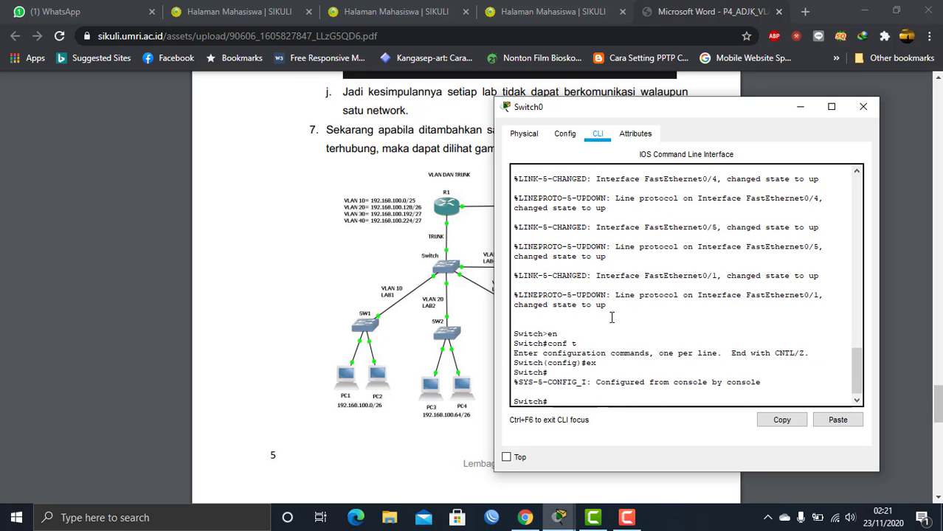
# Bring the Packet Tracer topology back behind the Switch0 window and enter VLAN database mode on Switch0
pyautogui.moveTo(560, 517)
pyautogui.click(537, 489)
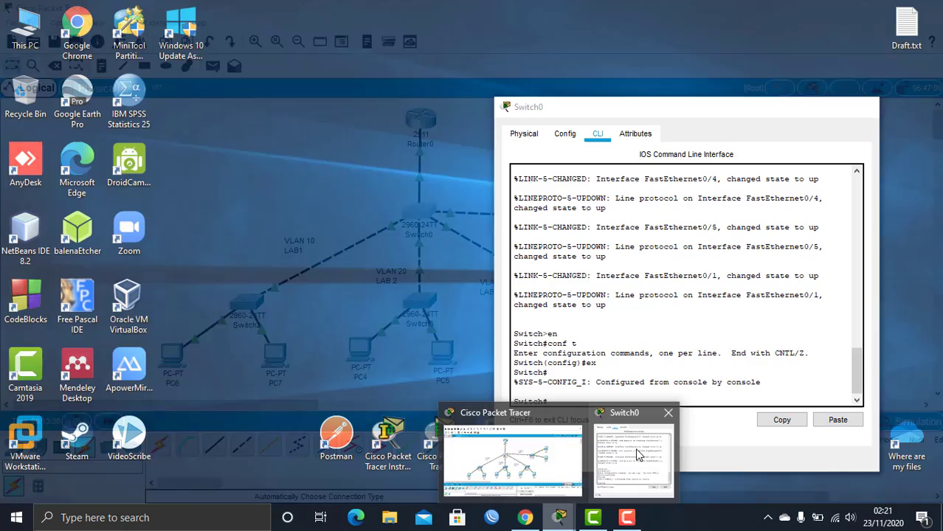
pyautogui.click(640, 456)
pyautogui.moveTo(626, 109); pyautogui.dragTo(663, 72)
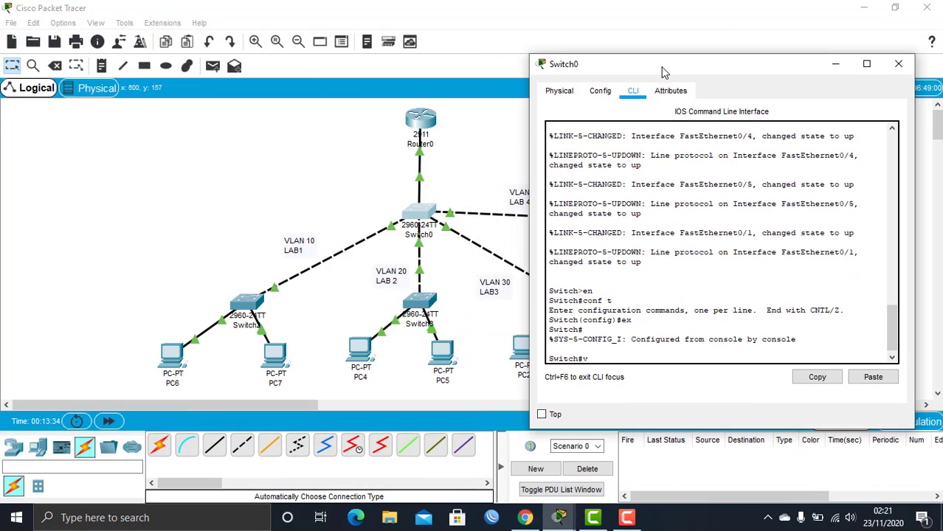
pyautogui.press('Tab')
pyautogui.write('lan d')
pyautogui.press('Tab')
pyautogui.press('Return')
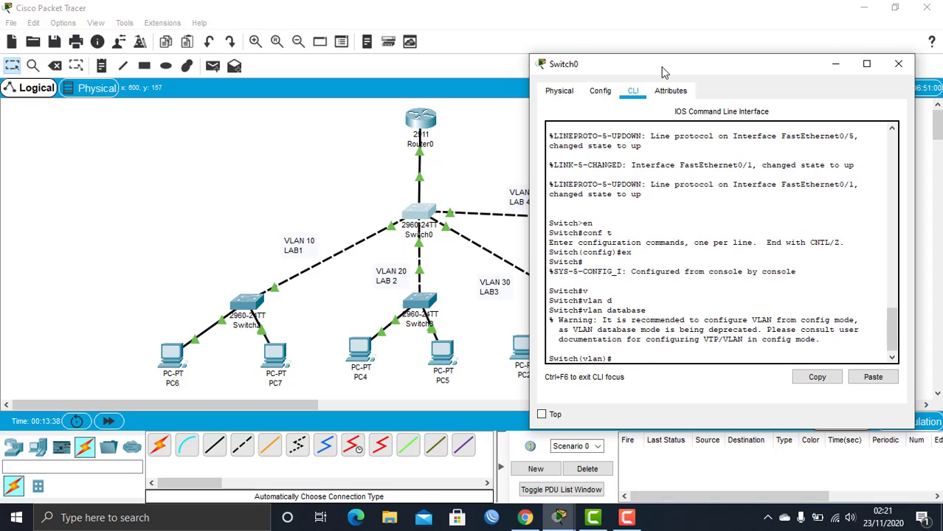
# Add VLAN 10 with the name LAB1 to Switch0's VLAN database
pyautogui.write('vl')
pyautogui.press('Tab')
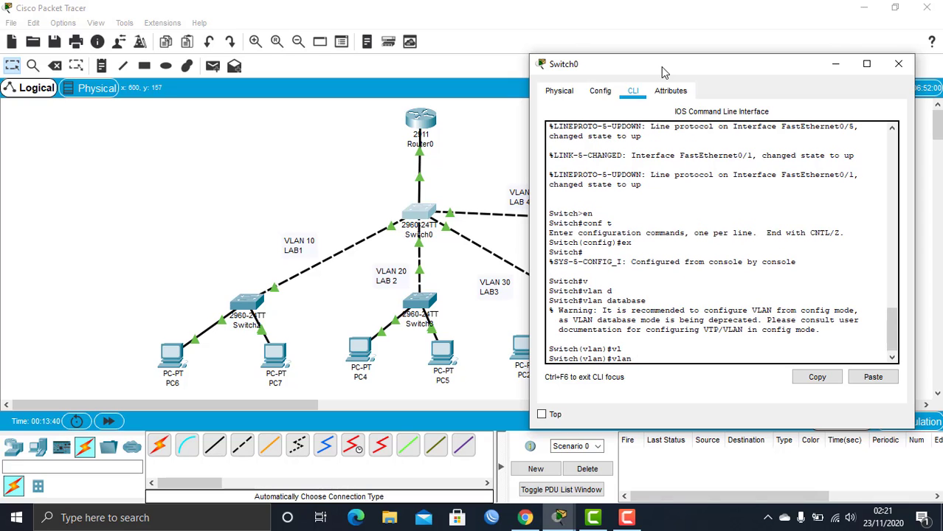
pyautogui.write('? 10 n')
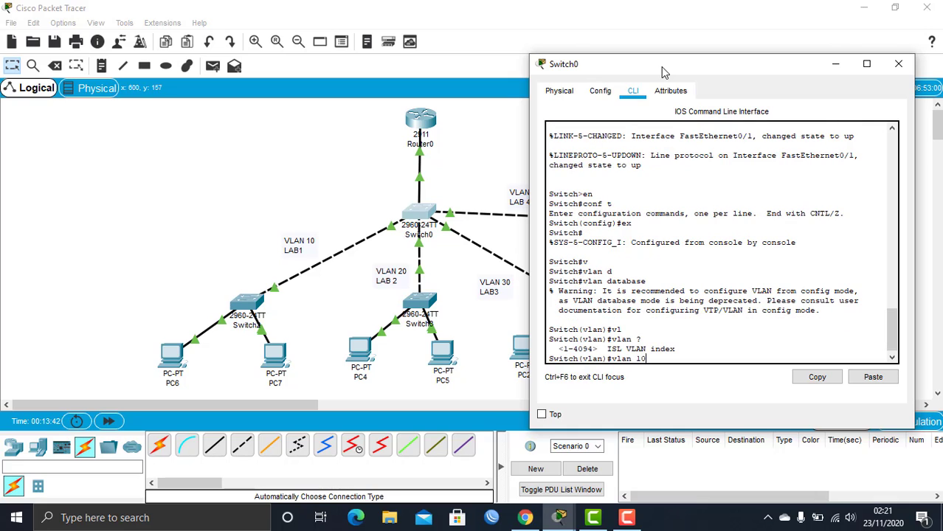
pyautogui.press('Tab')
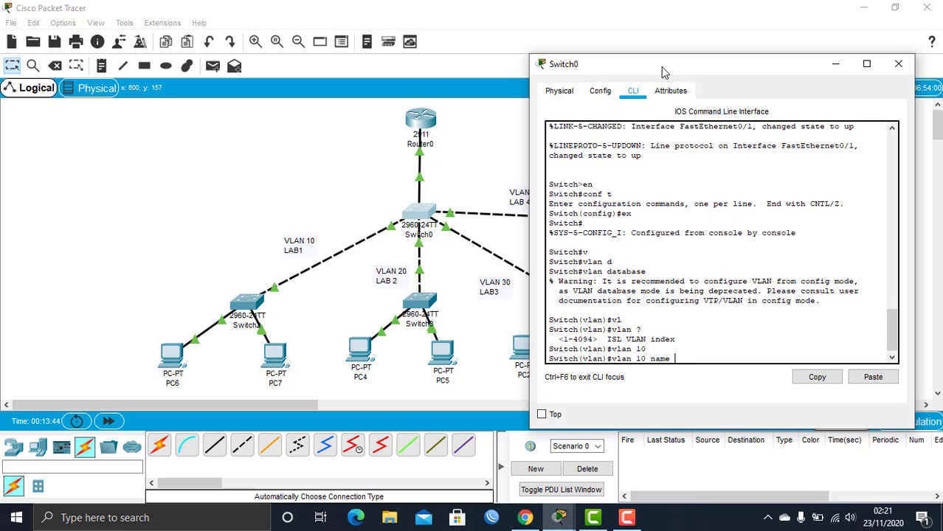
pyautogui.write('LAB1')
pyautogui.press('Return')
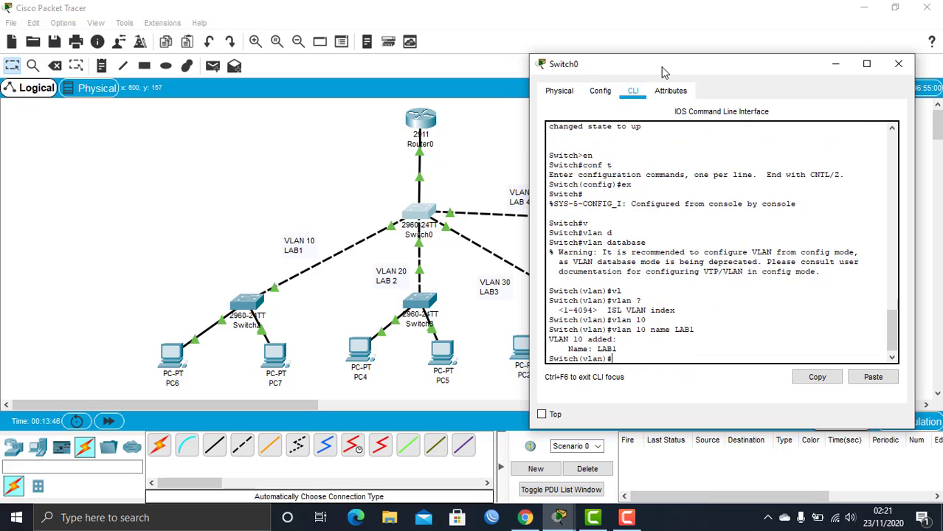
# Add VLAN 20 with the name LAB2 to Switch0's VLAN database
pyautogui.write('vl')
pyautogui.press('Tab')
pyautogui.write('20 ')
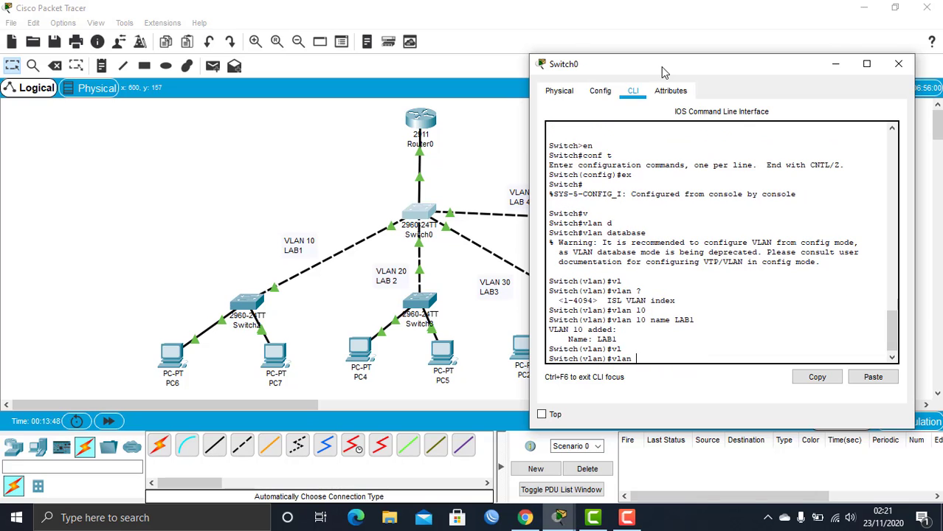
pyautogui.write('n')
pyautogui.press('Tab')
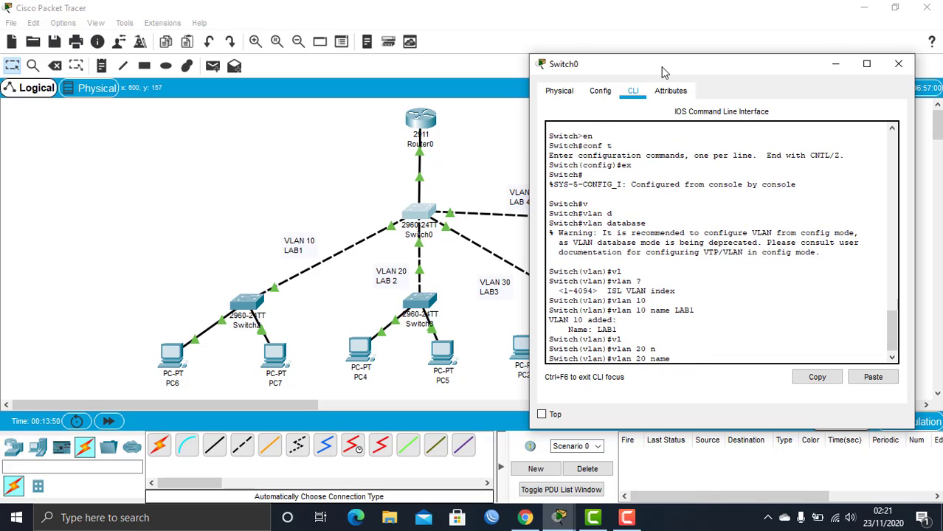
pyautogui.write('LAB2')
pyautogui.press('Return')
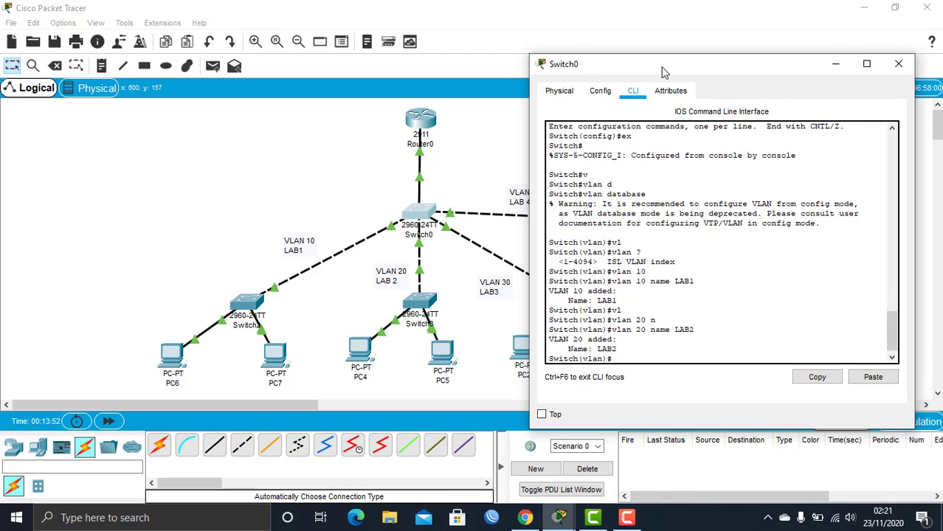
# Add VLAN 30 with the name LAB3 to Switch0's VLAN database
pyautogui.write('vl')
pyautogui.press('Tab')
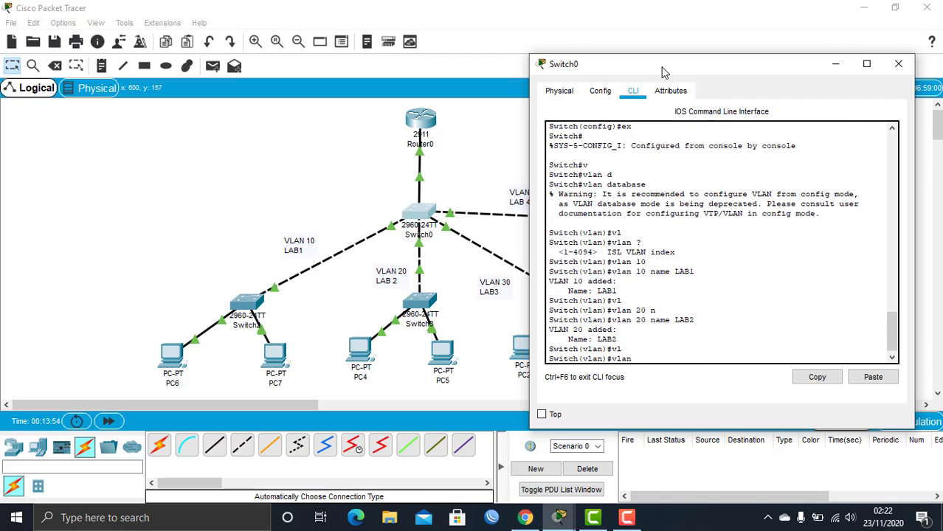
pyautogui.write('30')
pyautogui.press('Tab')
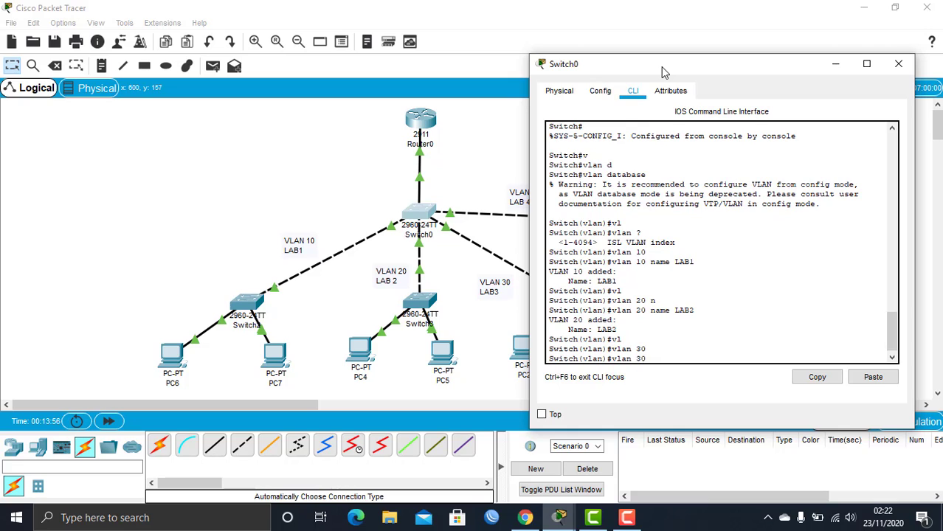
pyautogui.write('n')
pyautogui.press('Tab')
pyautogui.write('LAB3')
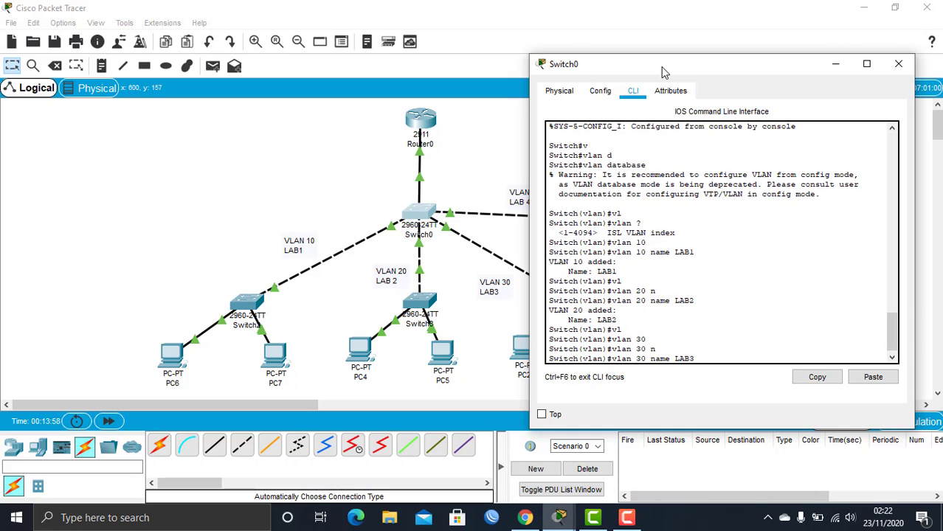
pyautogui.press('Return')
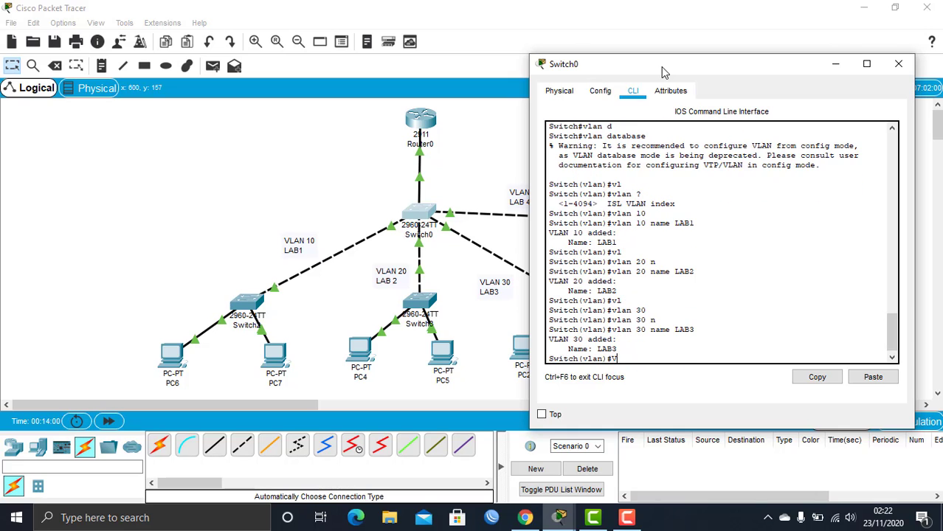
# Add VLAN 40 with the name LAB4 to Switch0's VLAN database and exit VLAN database mode
pyautogui.write('vl')
pyautogui.press('Tab')
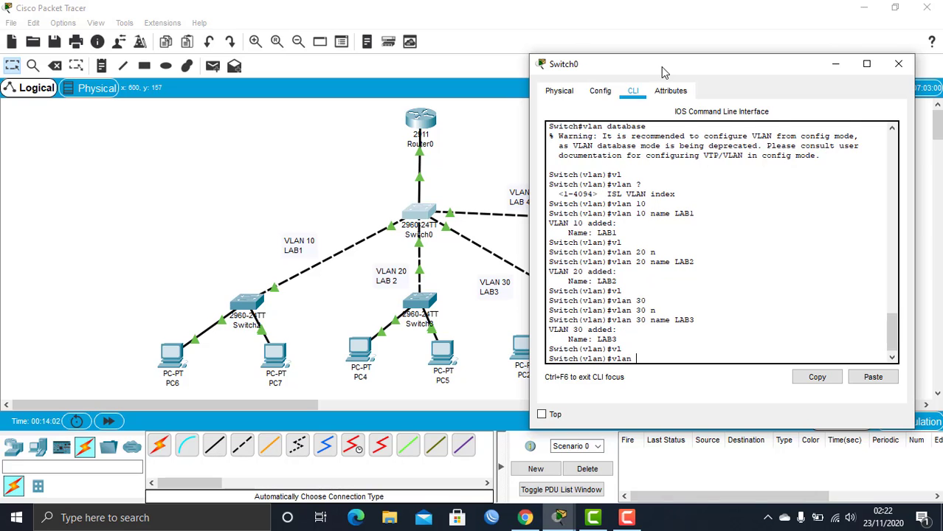
pyautogui.write('40')
pyautogui.press('Tab')
pyautogui.write('nam')
pyautogui.press('Tab')
pyautogui.write('LAB')
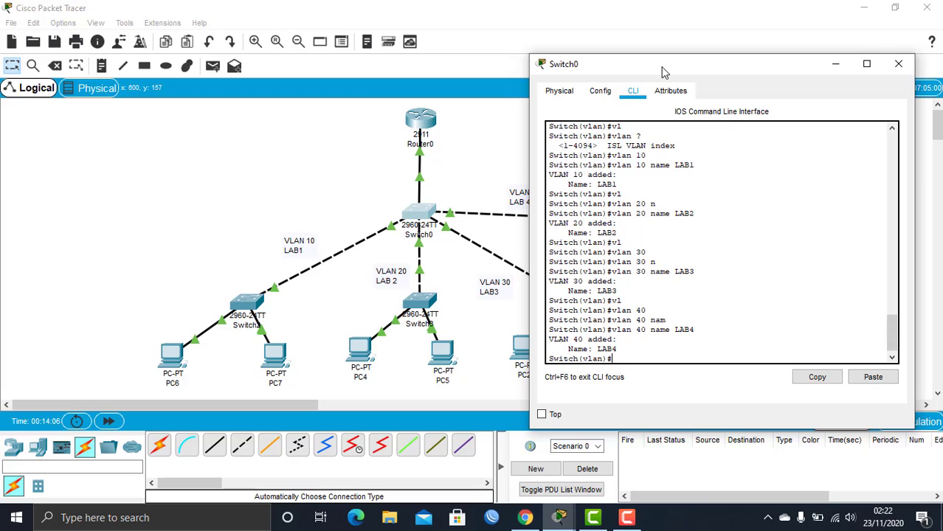
pyautogui.press('Return')
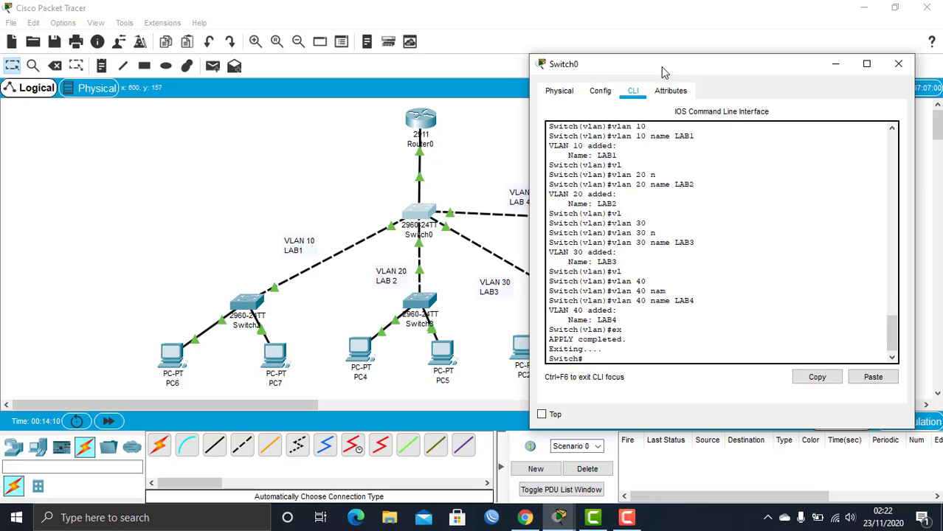
# Return Switch0 to global configuration mode
pyautogui.write('con')
pyautogui.press('Tab')
pyautogui.write('f')
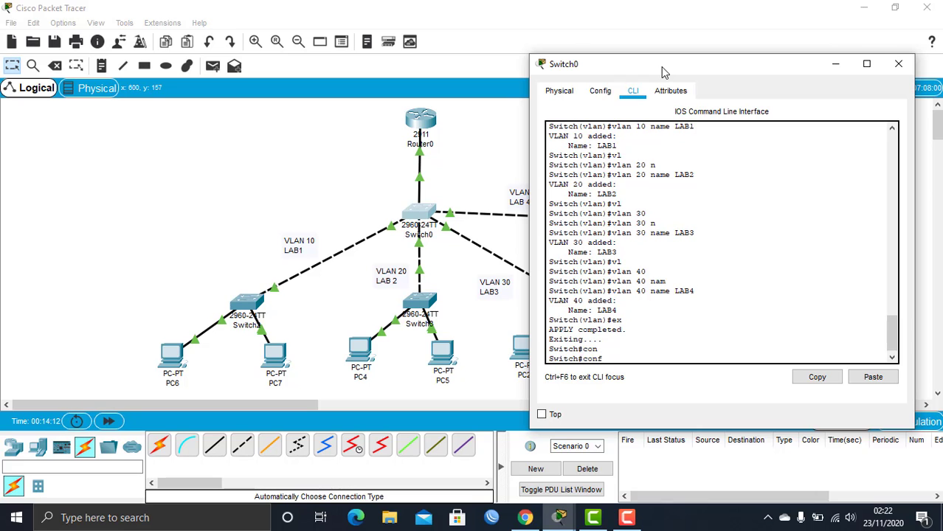
pyautogui.write(' t')
pyautogui.press('Return')
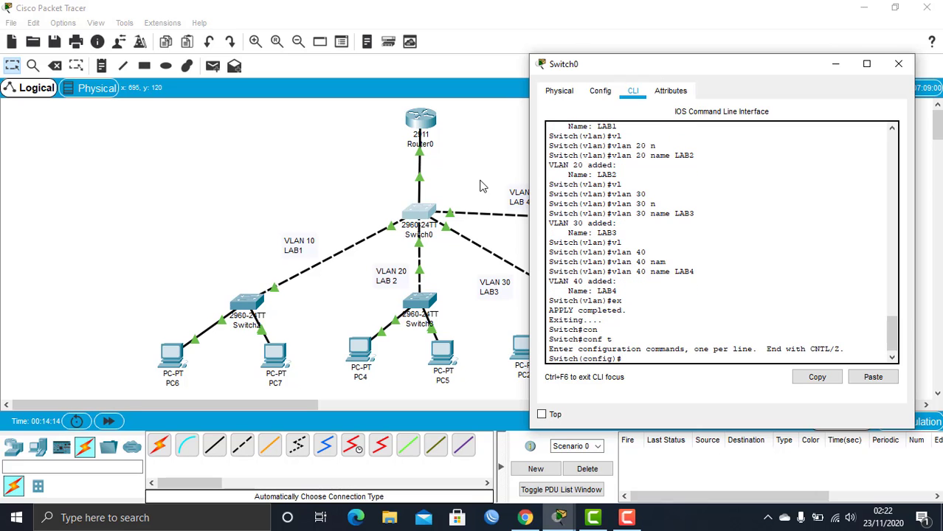
# Check which Switch0 port connects to Router0 and open interface fastEthernet 0/1 for configuration
pyautogui.click(481, 183)
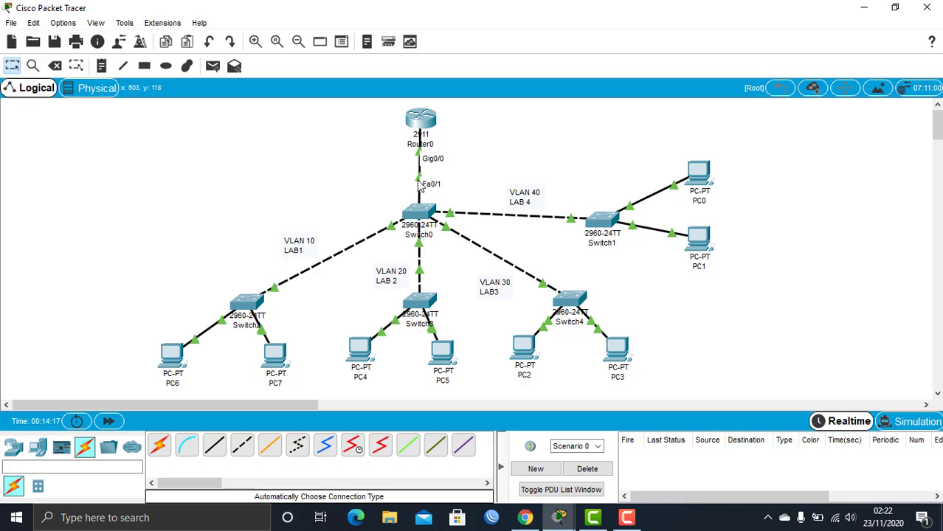
pyautogui.click(574, 521)
pyautogui.click(625, 459)
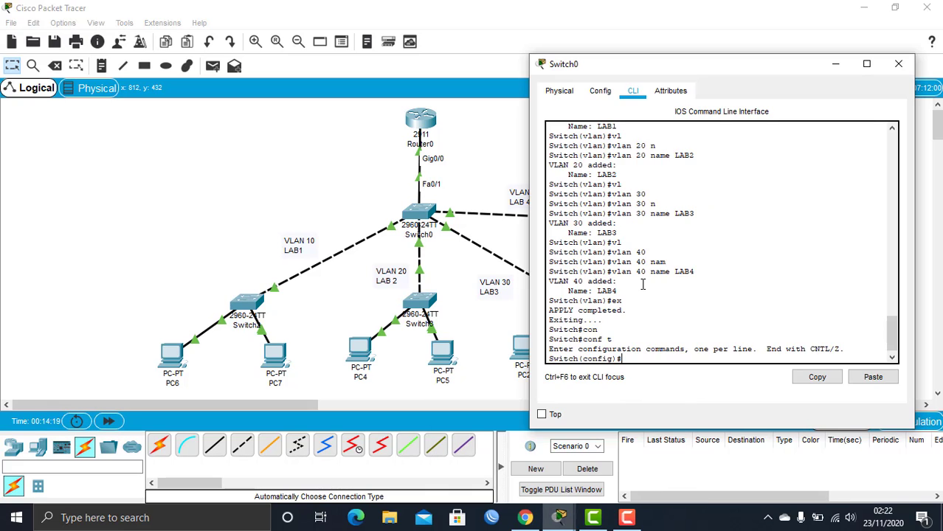
pyautogui.write('in')
pyautogui.press('Tab')
pyautogui.write('f')
pyautogui.press('Tab')
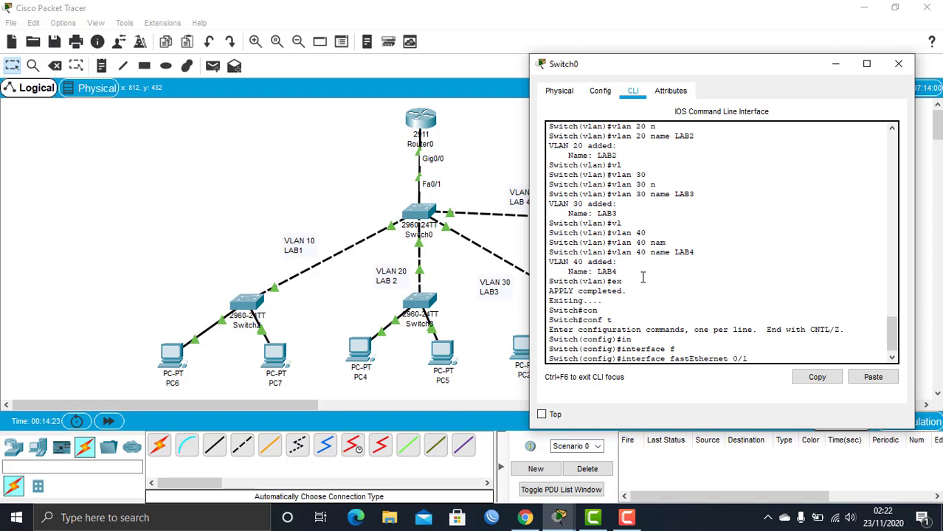
pyautogui.write('0/1')
pyautogui.press('Return')
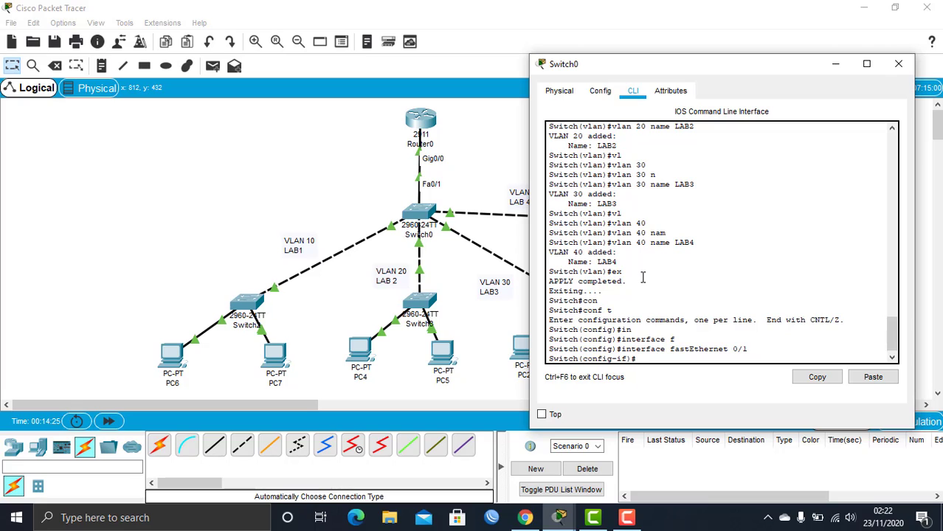
# Set Switch0's fastEthernet 0/1 interface to switchport mode trunk
pyautogui.write('swi')
pyautogui.press('Tab')
pyautogui.write('mo')
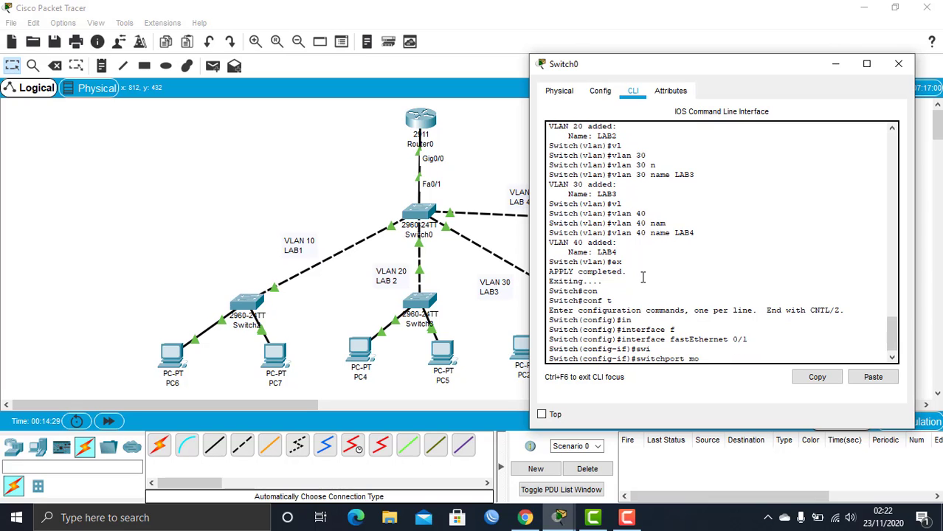
pyautogui.press('Tab')
pyautogui.write('tr')
pyautogui.press('Tab')
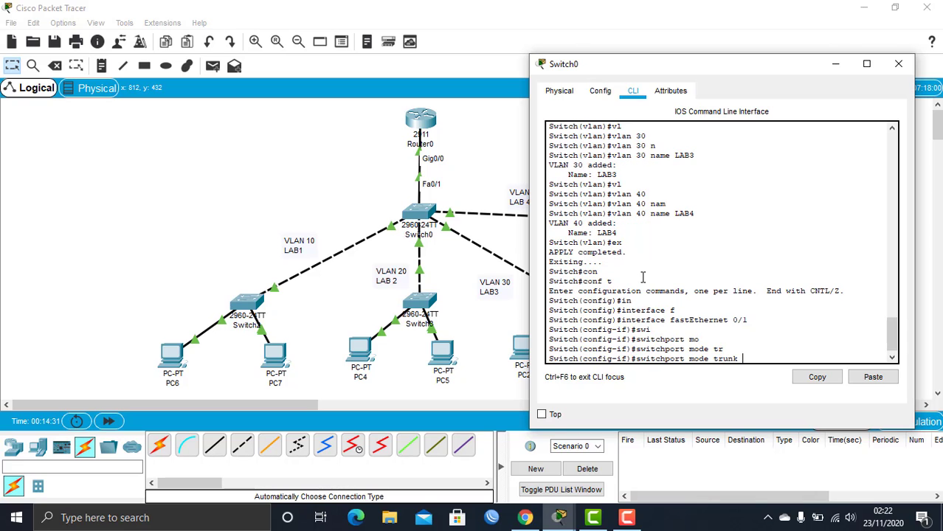
# Submit the trunk mode command for Switch0's fastEthernet 0/1 and exit its interface configuration
pyautogui.click(190, 260)
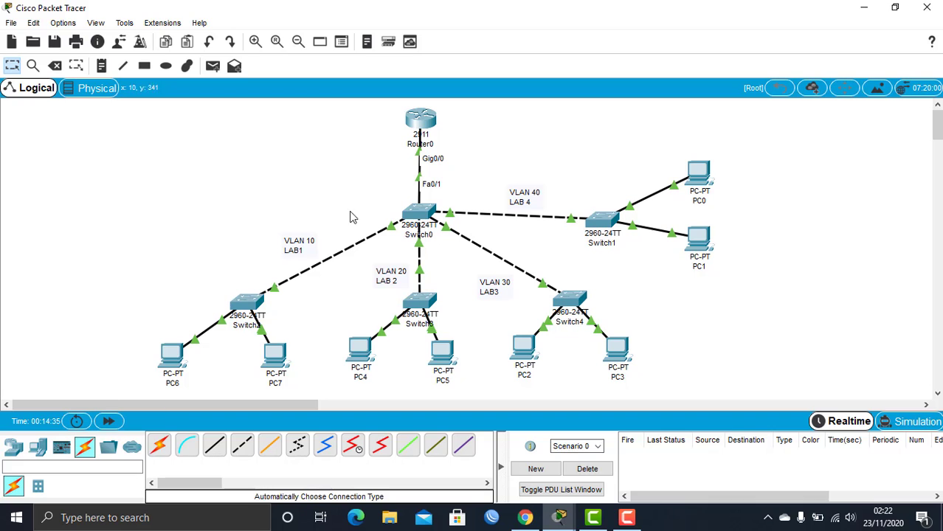
pyautogui.moveTo(560, 517)
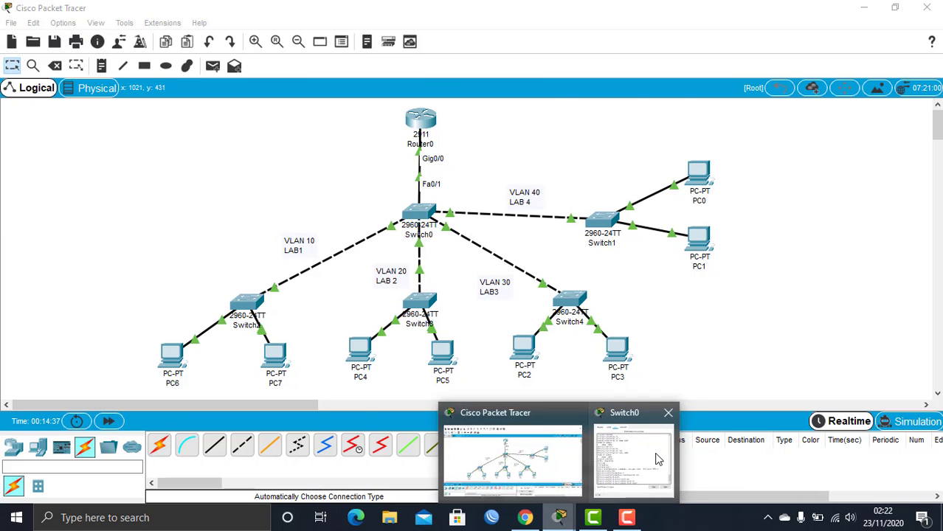
pyautogui.click(659, 459)
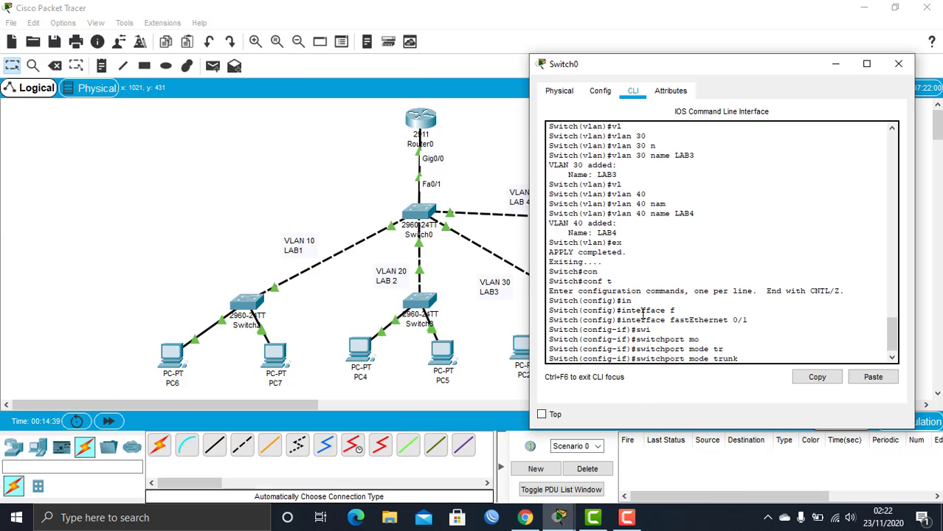
pyautogui.press('Return')
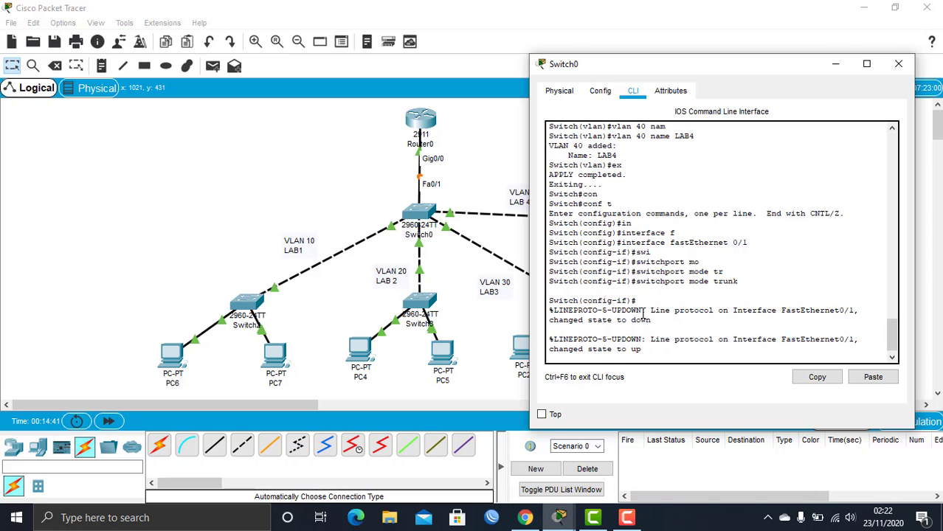
pyautogui.press('Return')
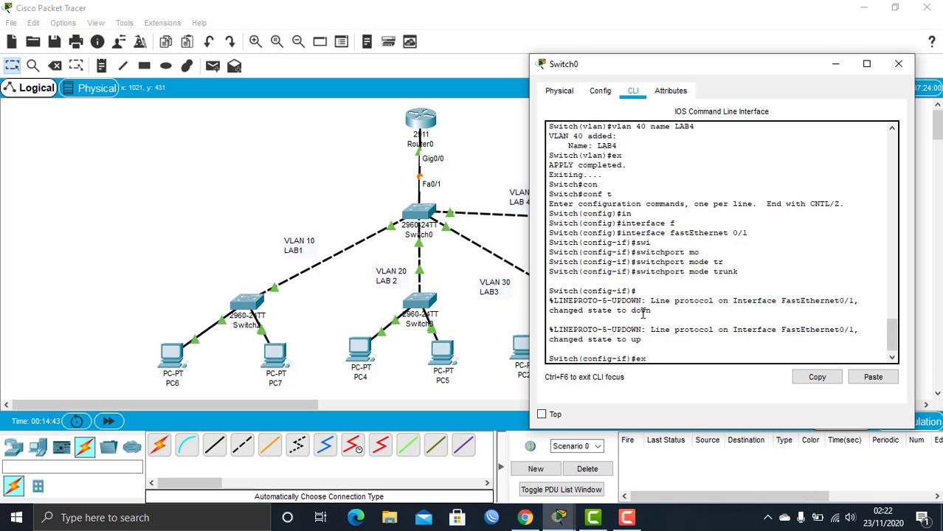
pyautogui.write('ex')
pyautogui.press('Return')
# Check which Switch0 port leads to the VLAN 10 switch and open interface fastEthernet 0/2 for configuration
pyautogui.click(358, 158)
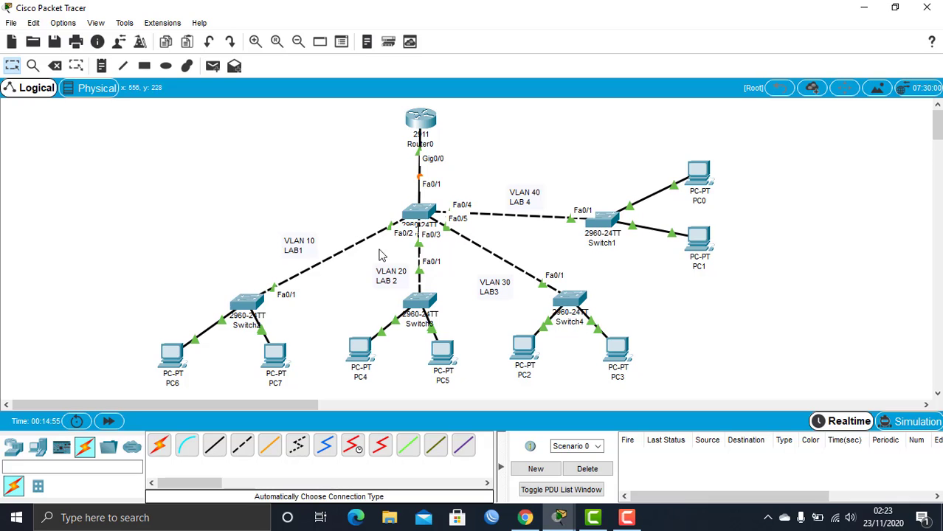
pyautogui.click(627, 476)
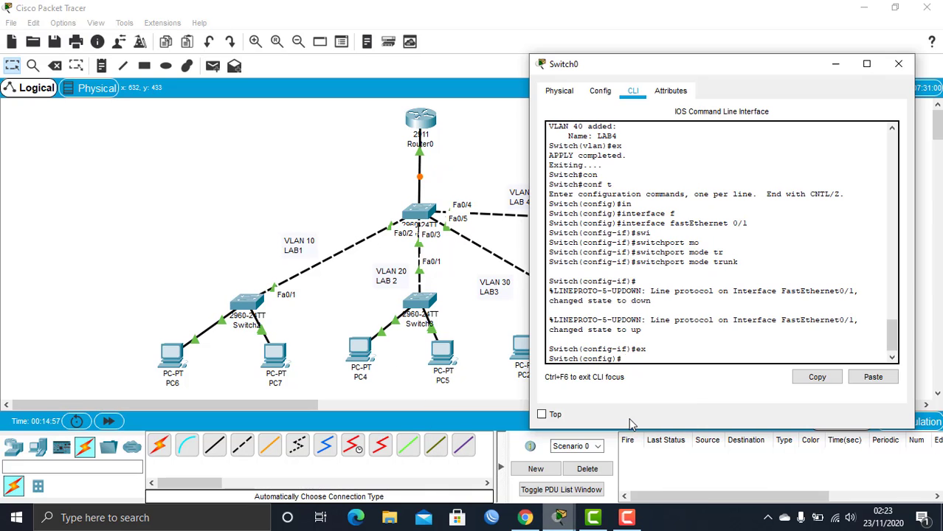
pyautogui.write('in')
pyautogui.press('Tab')
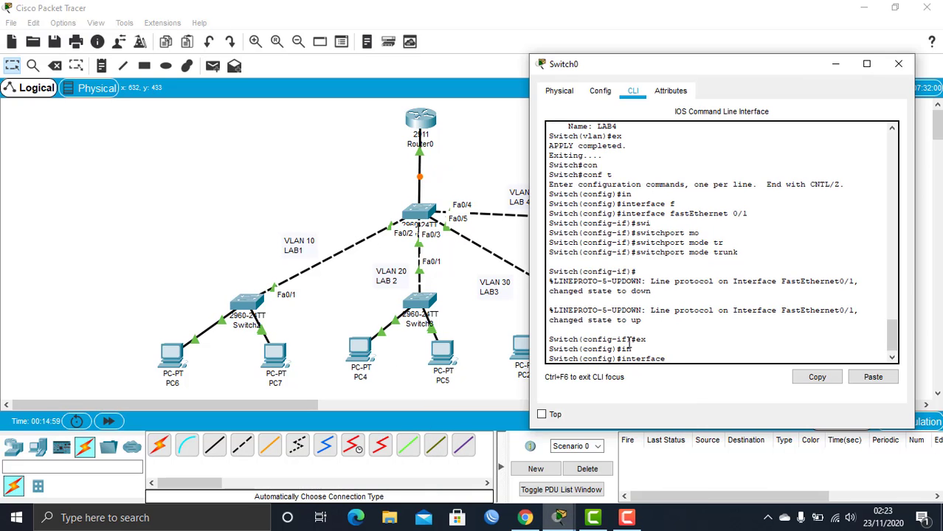
pyautogui.write('f')
pyautogui.press('Tab')
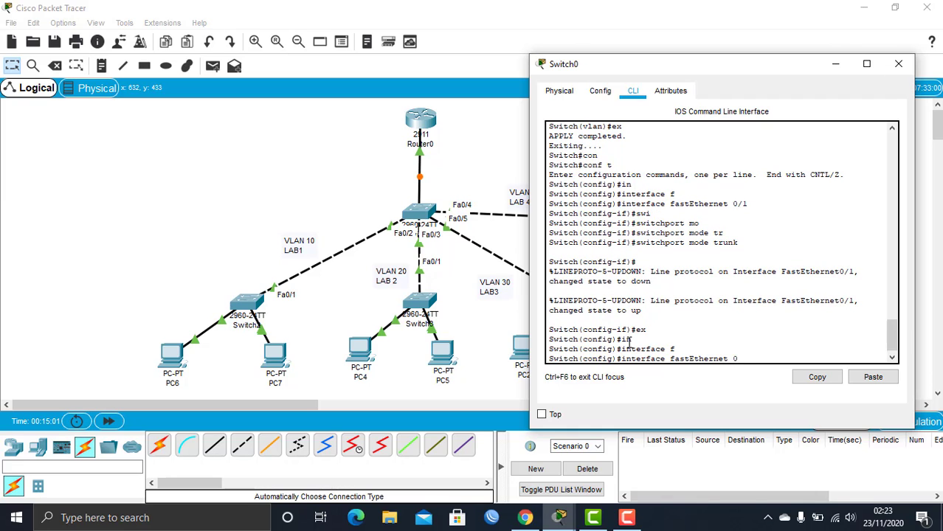
pyautogui.write('0/2')
pyautogui.press('Return')
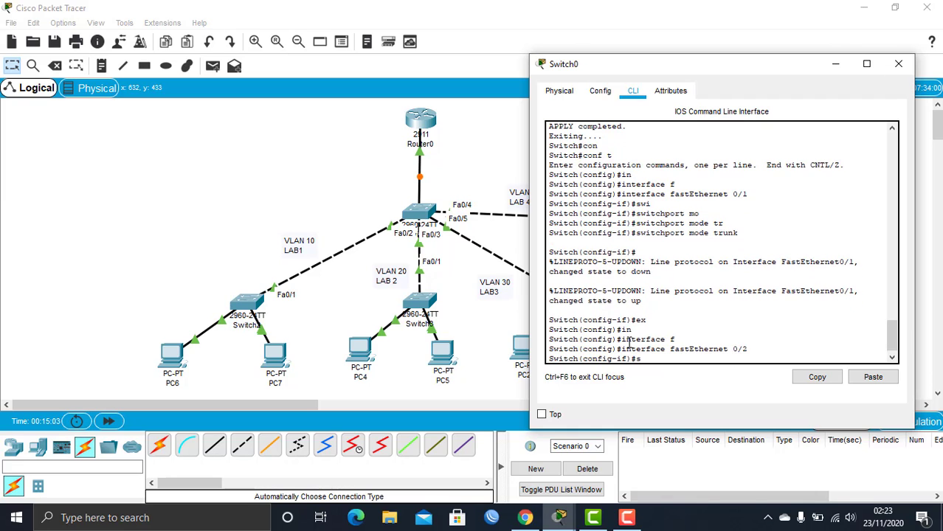
# Set Switch0's fastEthernet 0/2 interface to switchport mode access
pyautogui.write('sw')
pyautogui.press('Tab')
pyautogui.write('mo')
pyautogui.press('Tab')
pyautogui.write('ac')
pyautogui.press('Tab')
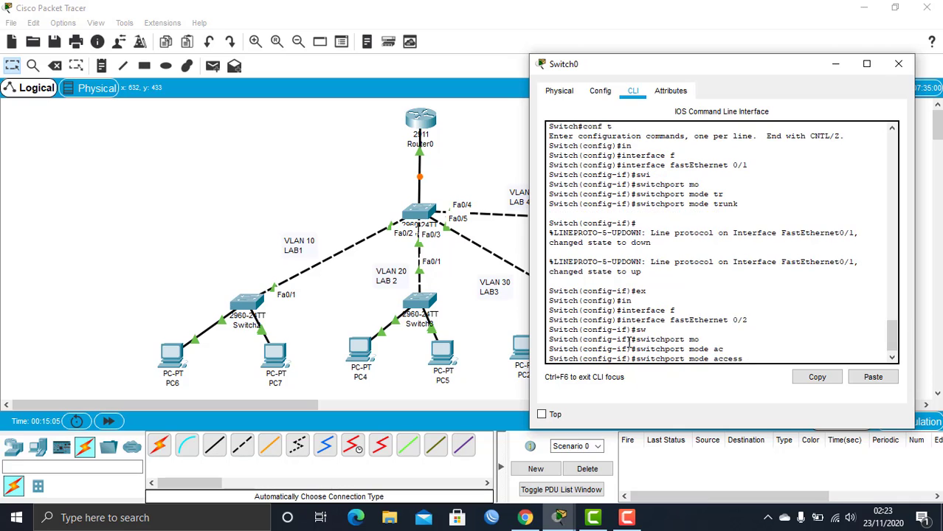
pyautogui.press('Return')
# Assign fastEthernet 0/2 to access VLAN 10 and exit its interface configuration
pyautogui.write('swi')
pyautogui.press('Tab')
pyautogui.write('ac')
pyautogui.press('Tab')
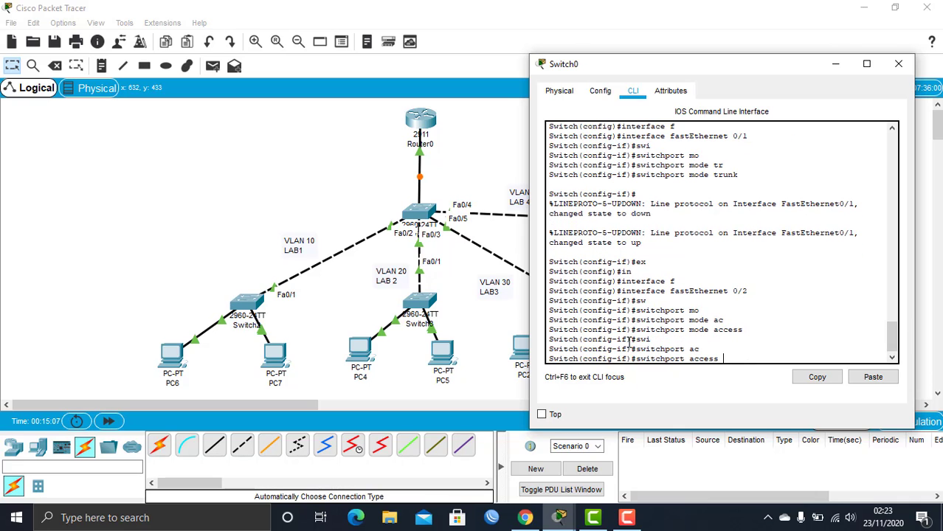
pyautogui.write('vl')
pyautogui.press('Tab')
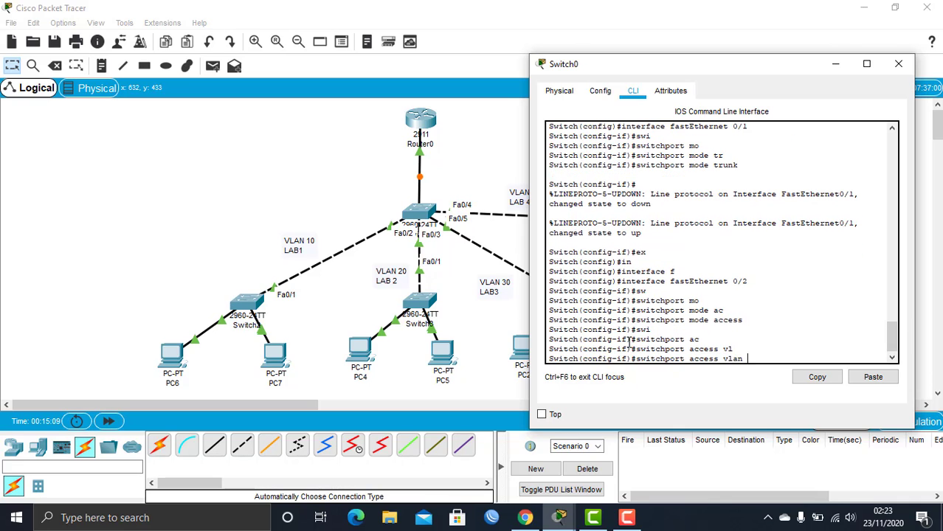
pyautogui.write('10')
pyautogui.press('Return')
pyautogui.write('e')
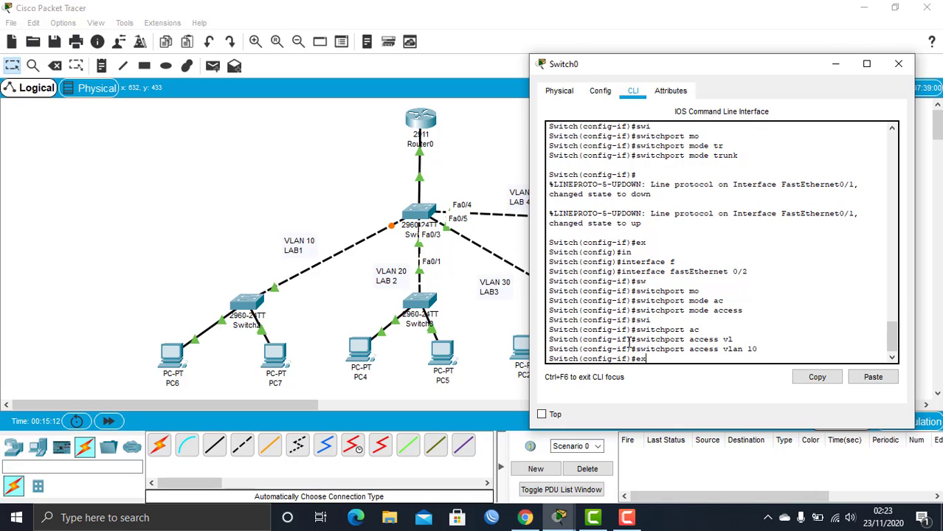
pyautogui.write('x')
pyautogui.press('Return')
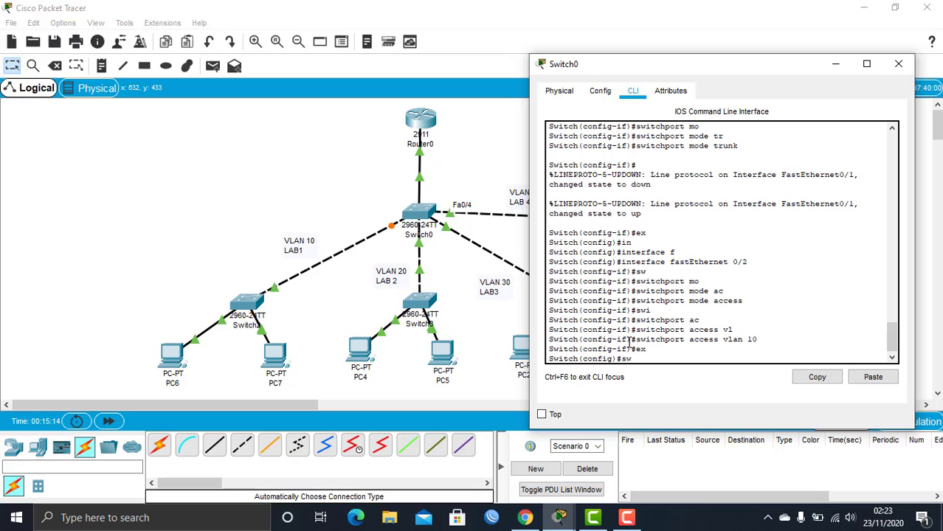
# Open Switch0's interface fastEthernet 0/3 for configuration
pyautogui.write('in')
pyautogui.press('Tab')
pyautogui.write('f')
pyautogui.press('Tab')
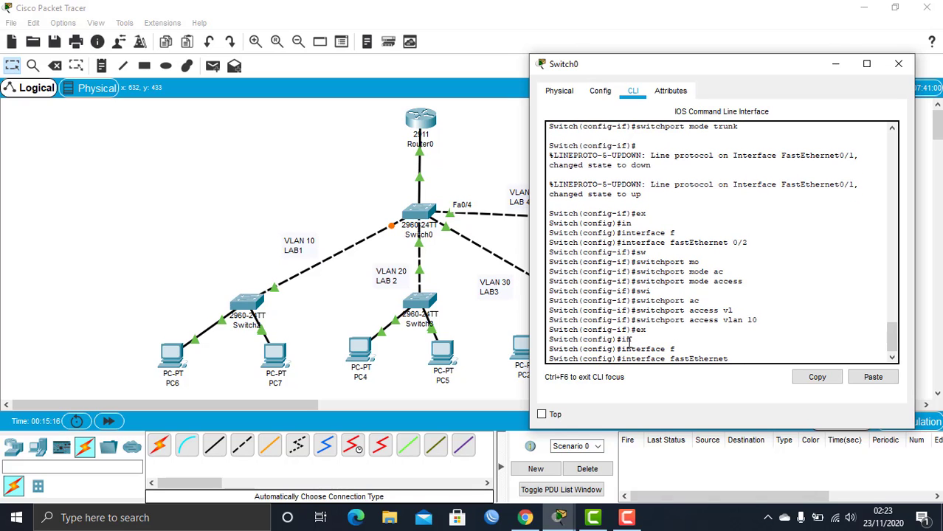
pyautogui.write('0/3')
pyautogui.press('Return')
# Set Switch0's fastEthernet 0/3 interface to switchport mode access
pyautogui.write('s')
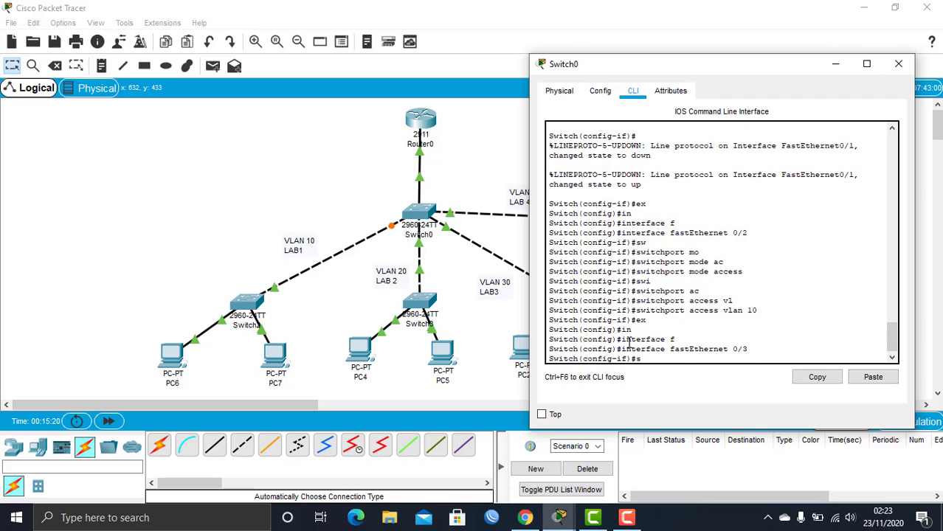
pyautogui.write('w')
pyautogui.press('Tab')
pyautogui.write('mo')
pyautogui.press('Tab')
pyautogui.write('a')
pyautogui.press('Tab')
pyautogui.press('Return')
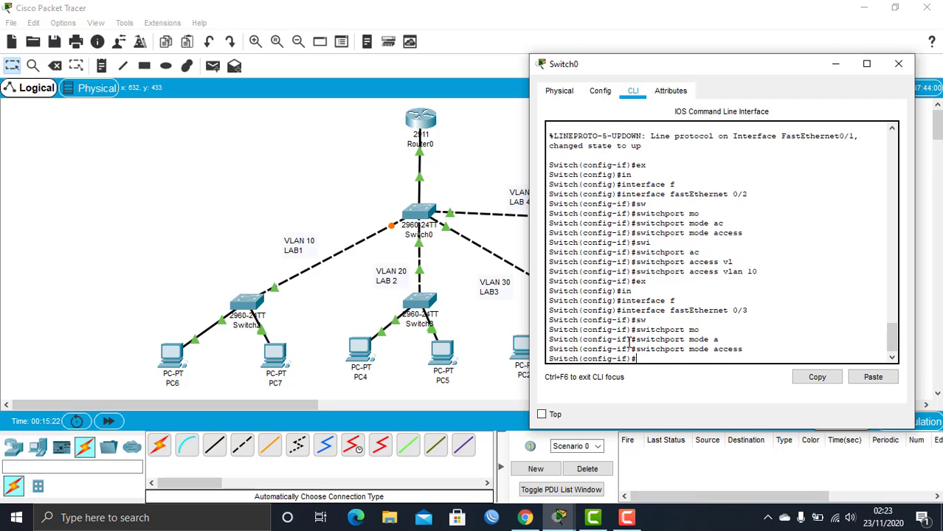
# Assign fastEthernet 0/3 to access VLAN 20 and exit its interface configuration
pyautogui.write('sw')
pyautogui.press('Tab')
pyautogui.write('ac')
pyautogui.press('Tab')
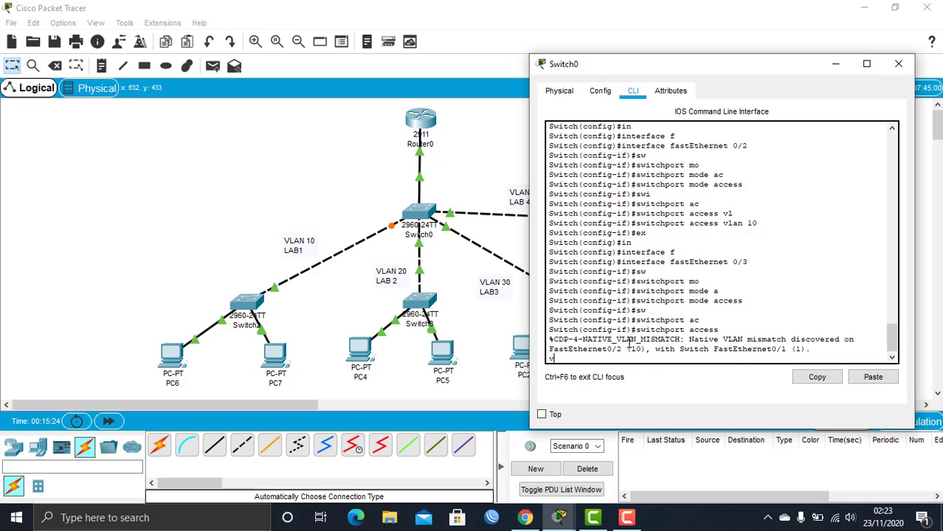
pyautogui.write('vl')
pyautogui.press('Tab')
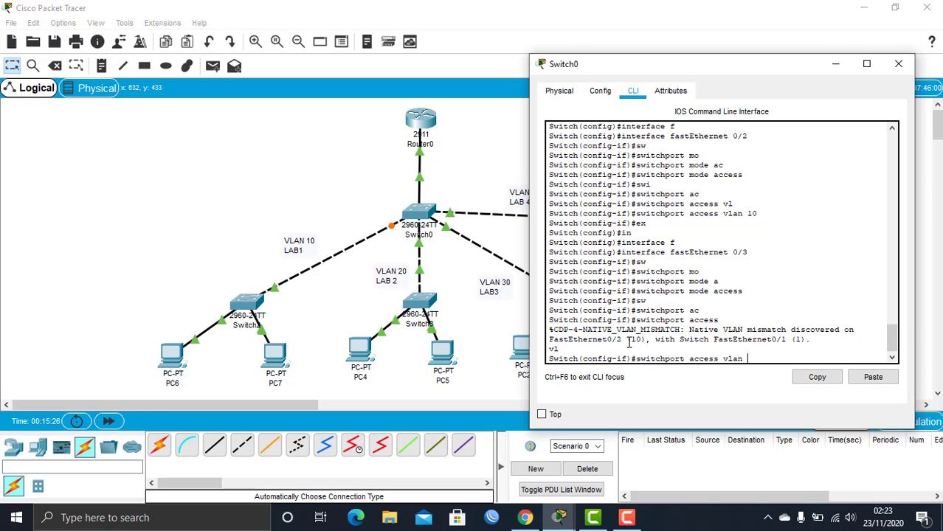
pyautogui.press('Return')
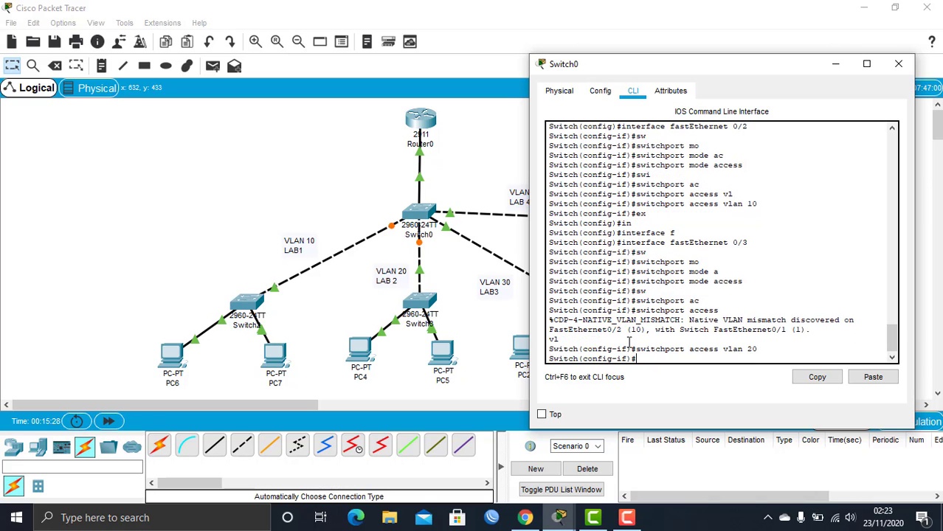
pyautogui.write('ex')
pyautogui.press('Return')
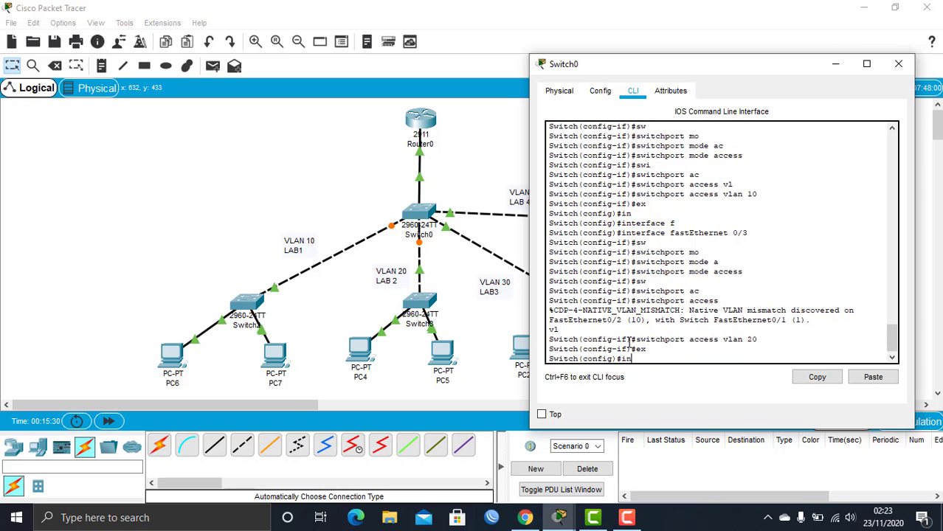
# Open Switch0's interface fastEthernet 0/4 for configuration, checking in the topology which VLAN that port serves
pyautogui.write('in')
pyautogui.press('Tab')
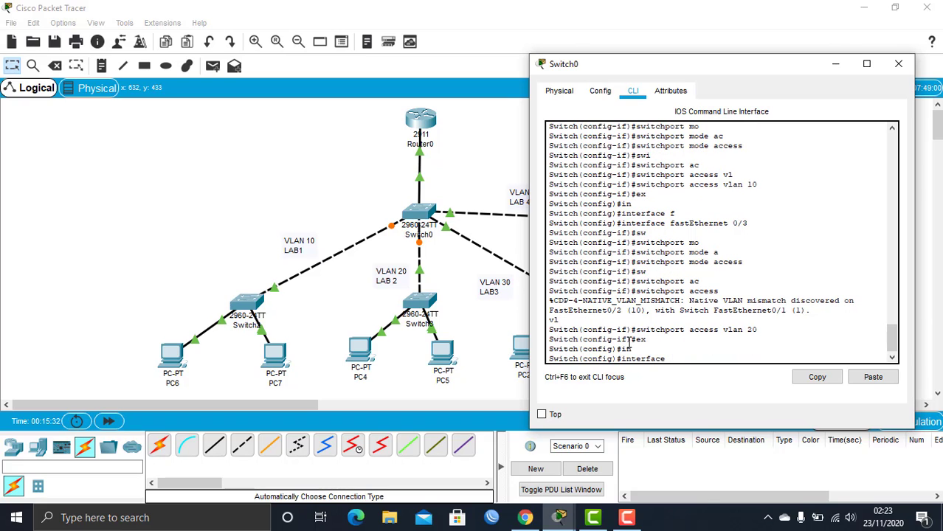
pyautogui.write('f')
pyautogui.press('Tab')
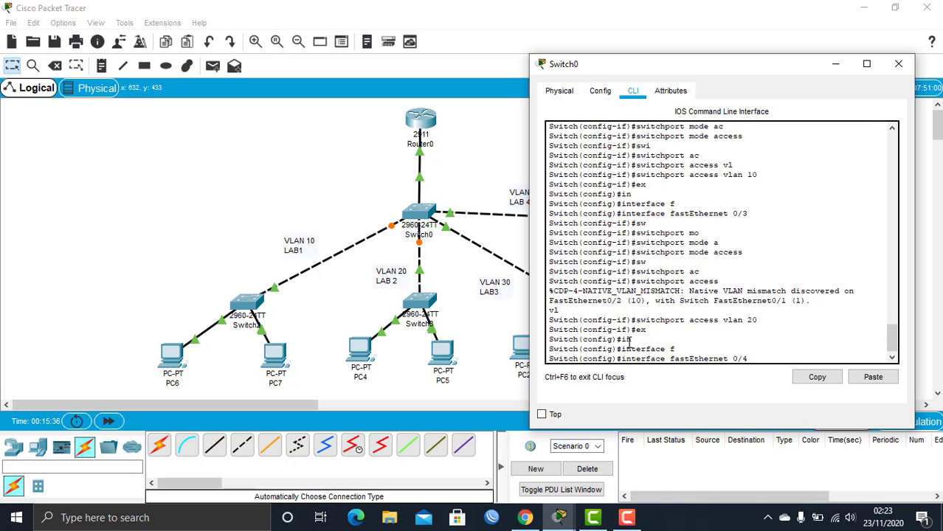
pyautogui.click(448, 237)
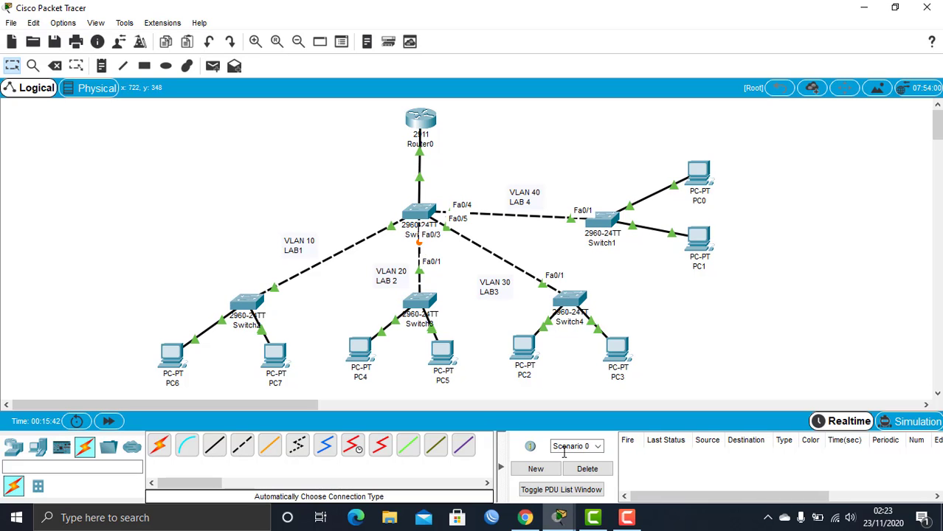
pyautogui.moveTo(560, 518)
pyautogui.click(633, 451)
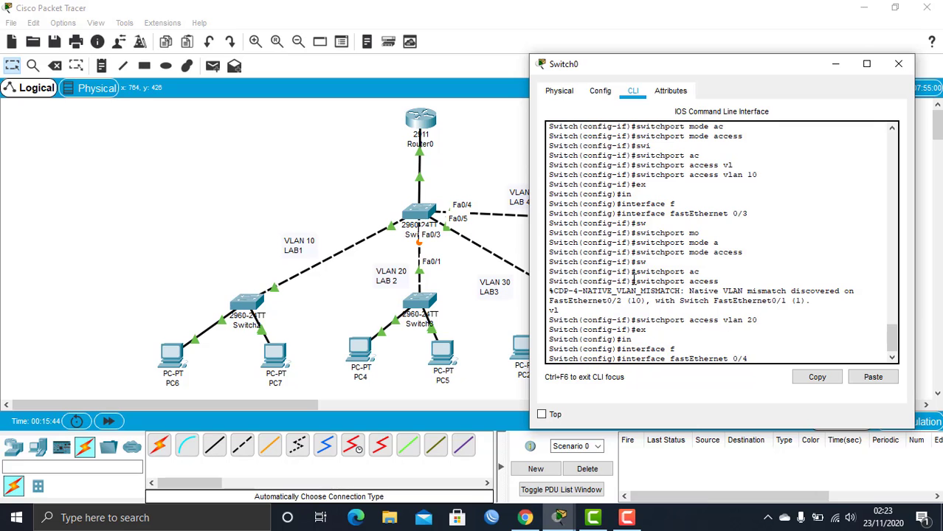
pyautogui.click(517, 203)
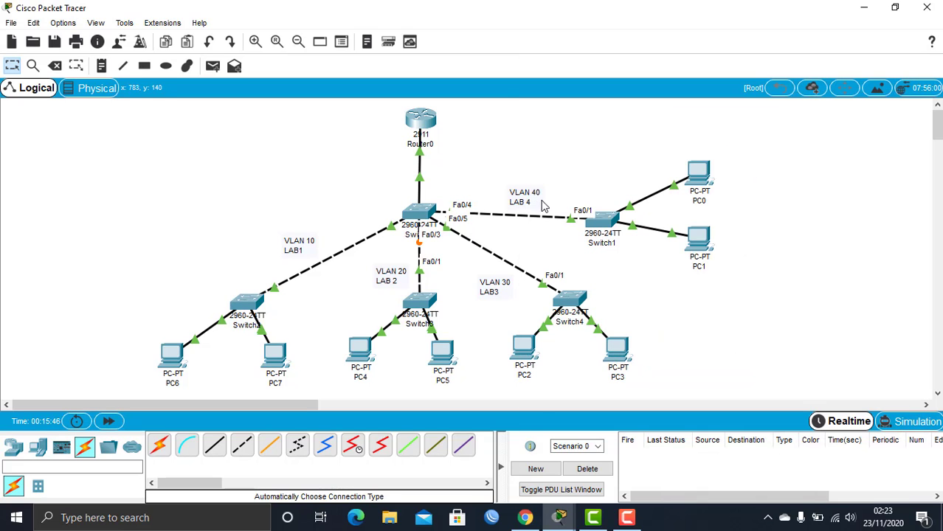
pyautogui.moveTo(559, 518)
pyautogui.click(623, 434)
pyautogui.press('Return')
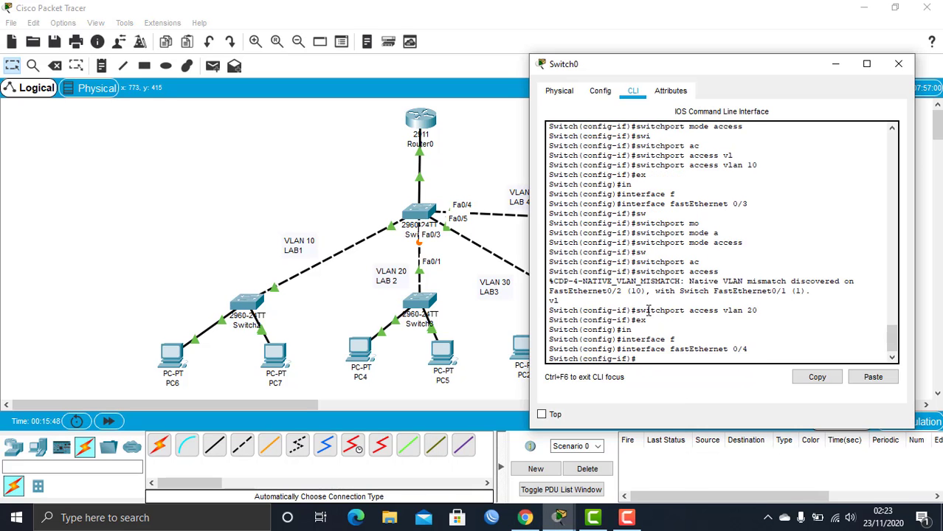
# Set Switch0's fastEthernet 0/4 interface to switchport mode access
pyautogui.write('sw')
pyautogui.press('Tab')
pyautogui.write('mo')
pyautogui.press('Tab')
pyautogui.write('a')
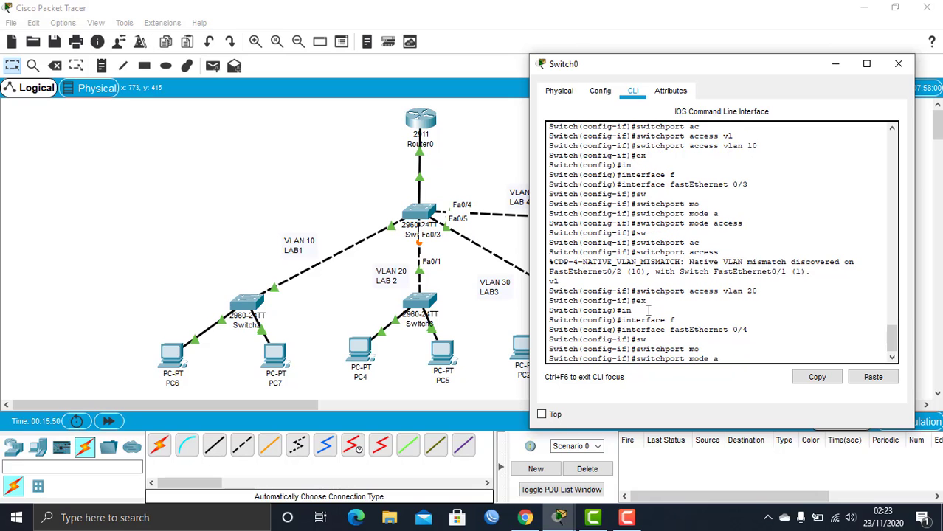
pyautogui.press('Tab')
pyautogui.press('Return')
# Assign fastEthernet 0/4 to access VLAN 40 and exit its interface configuration
pyautogui.write('sw')
pyautogui.press('Tab')
pyautogui.write('a')
pyautogui.press('Tab')
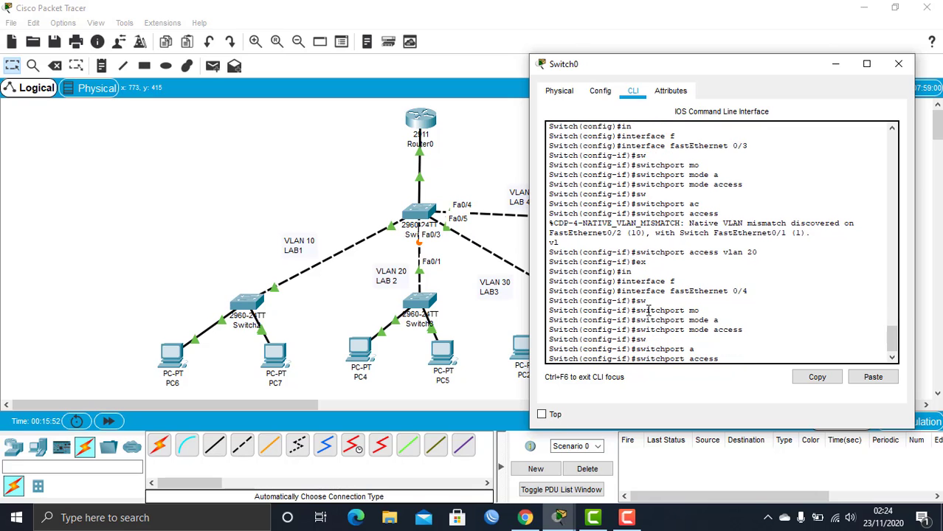
pyautogui.write('vl')
pyautogui.press('Tab')
pyautogui.write('40')
pyautogui.press('Return')
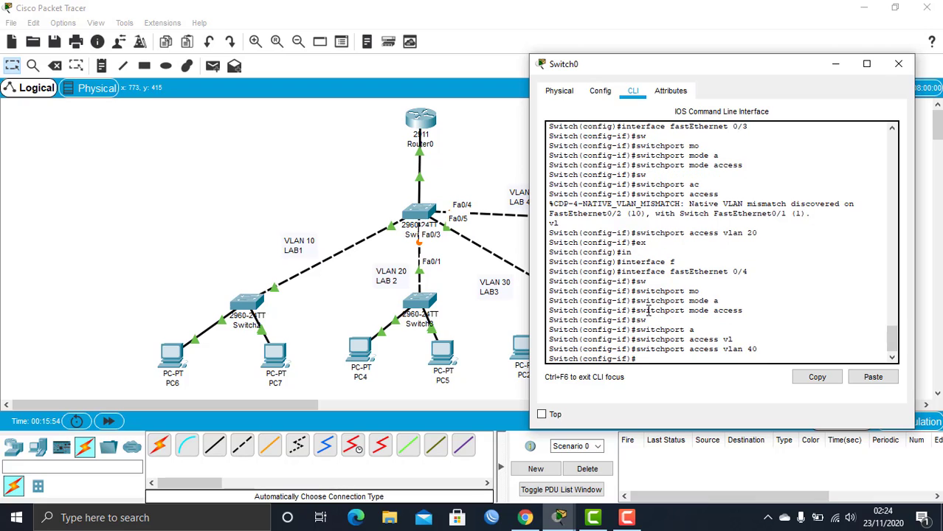
pyautogui.write('ex')
pyautogui.press('Return')
# Open Switch0's interface fastEthernet 0/5 for configuration
pyautogui.write('in')
pyautogui.press('Tab')
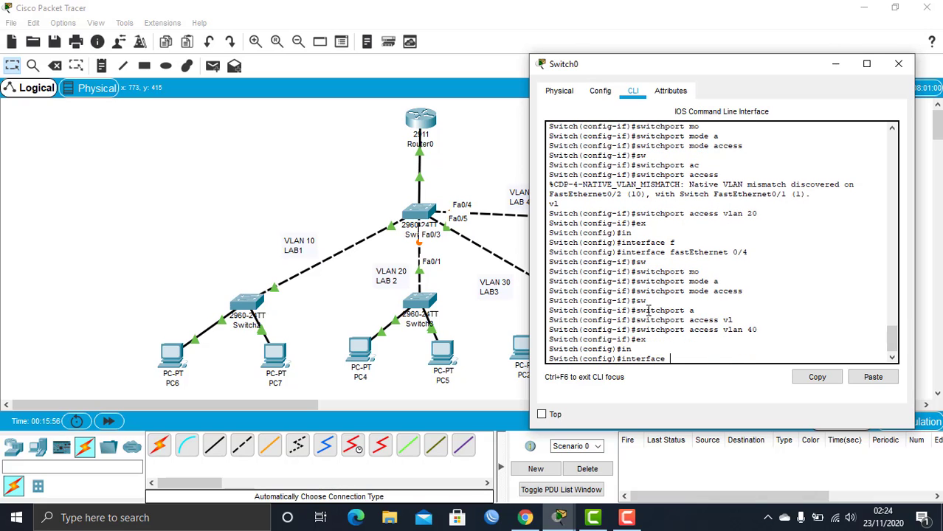
pyautogui.write('fa')
pyautogui.press('Tab')
pyautogui.write('0/')
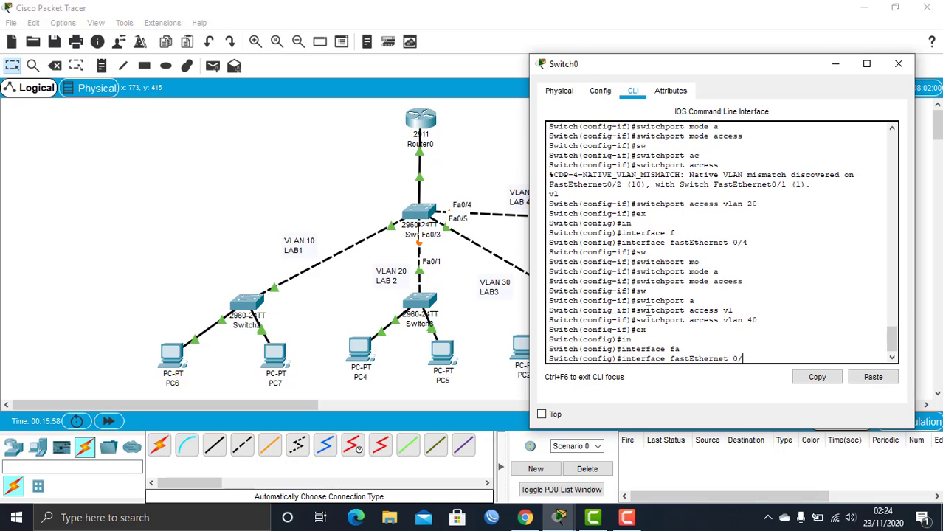
pyautogui.write('5')
pyautogui.press('Return')
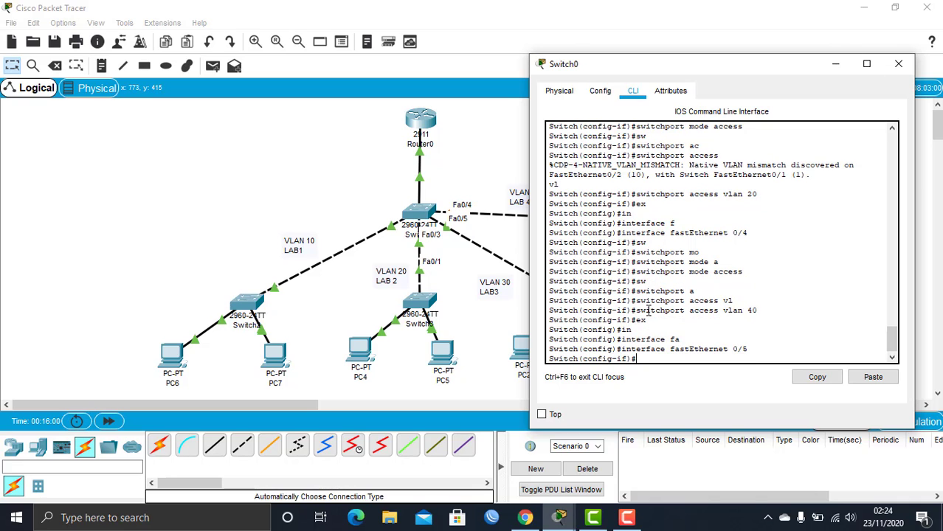
# Set Switch0's fastEthernet 0/5 interface to switchport mode access
pyautogui.write('w')
pyautogui.press('Tab')
pyautogui.write('mo')
pyautogui.press('Tab')
pyautogui.write('a')
pyautogui.press('Tab')
pyautogui.press('Return')
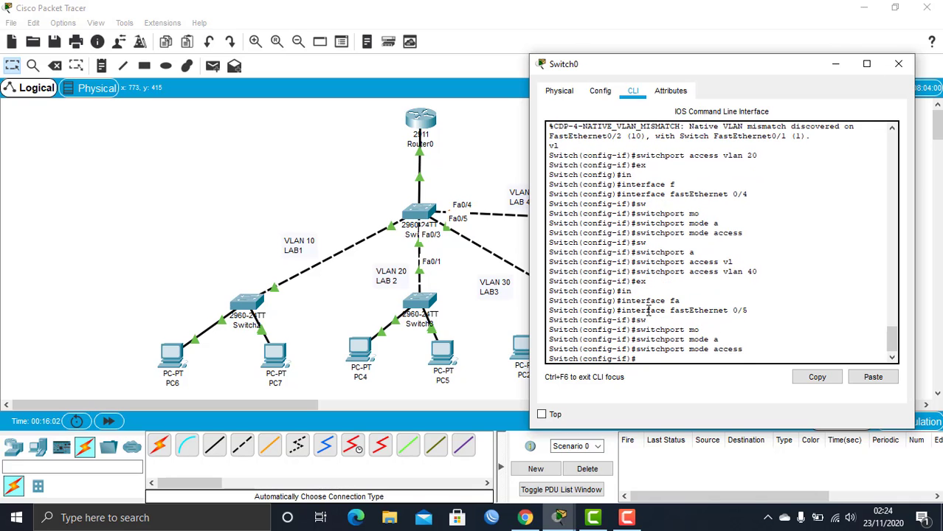
# Assign Switch0's fastEthernet 0/5 interface to access VLAN 30 and close the switch's configuration window
pyautogui.write('sw')
pyautogui.press('Tab')
pyautogui.press('Tab')
pyautogui.write('a')
pyautogui.press('Tab')
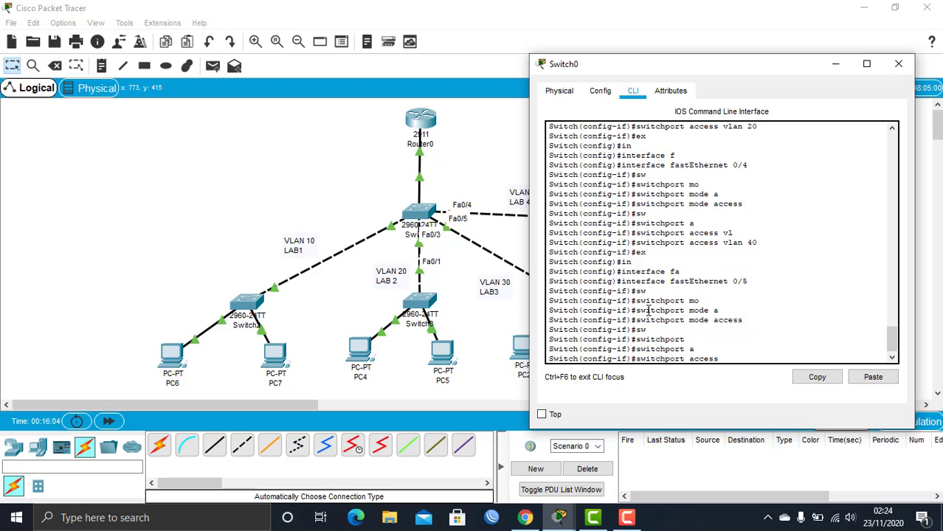
pyautogui.write('vl')
pyautogui.press('Tab')
pyautogui.write('30')
pyautogui.press('Return')
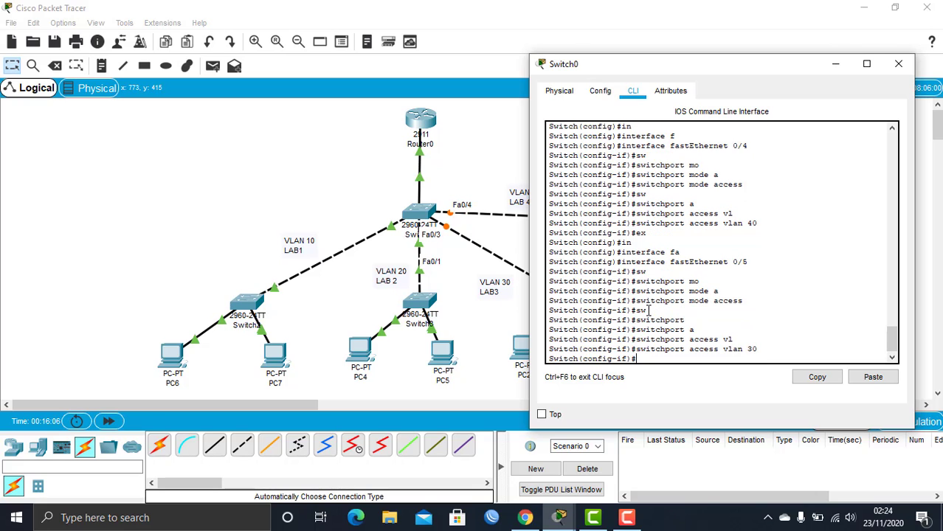
pyautogui.click(899, 67)
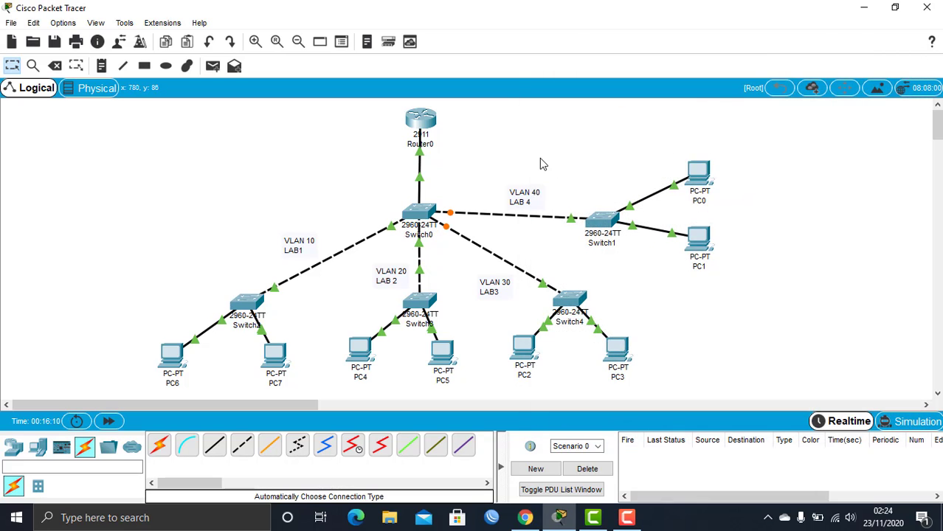
# Move PC0 slightly down, closer to PC1, and leave the topology deselected
pyautogui.moveTo(705, 177); pyautogui.dragTo(707, 186)
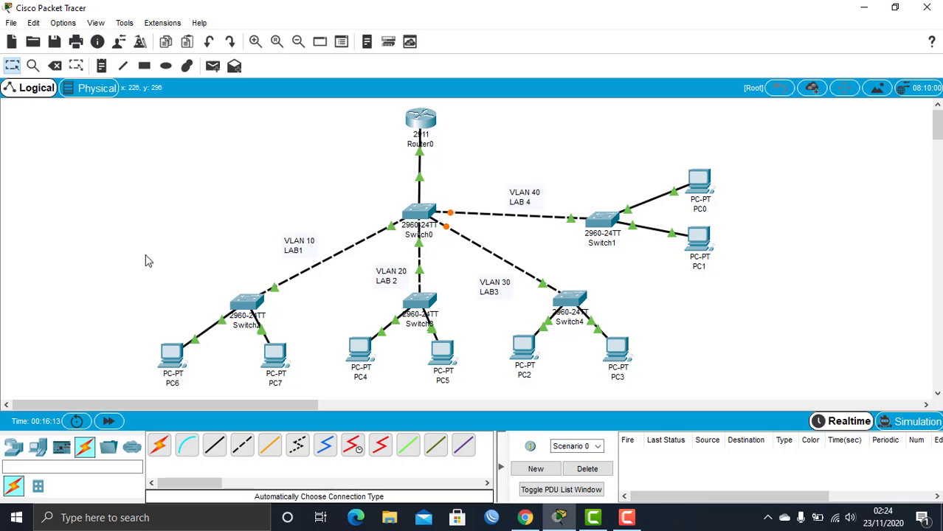
pyautogui.moveTo(64, 201); pyautogui.dragTo(804, 417)
pyautogui.click(756, 320)
# Check VLAN 40's subnet in the browser's reference diagram and add a note reading 192.168.100.224/27 beside PC0 and PC1
pyautogui.click(101, 65)
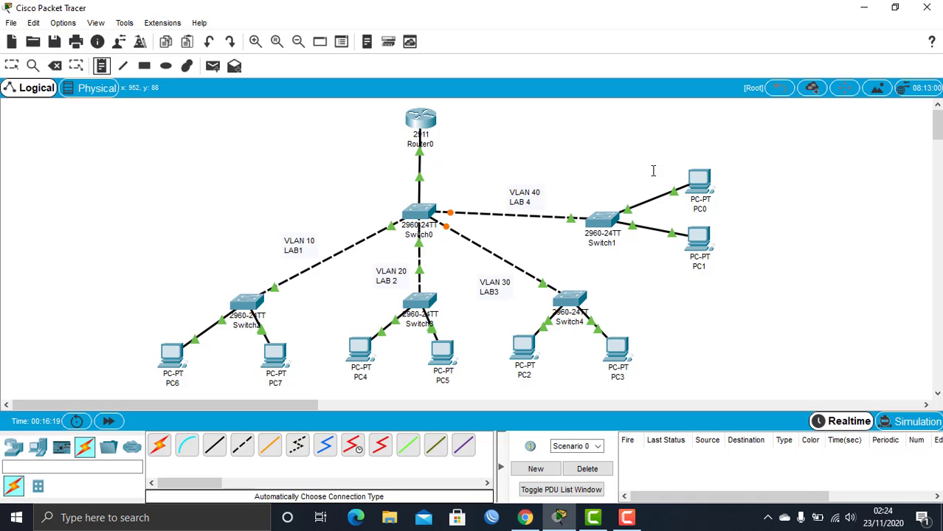
pyautogui.click(761, 203)
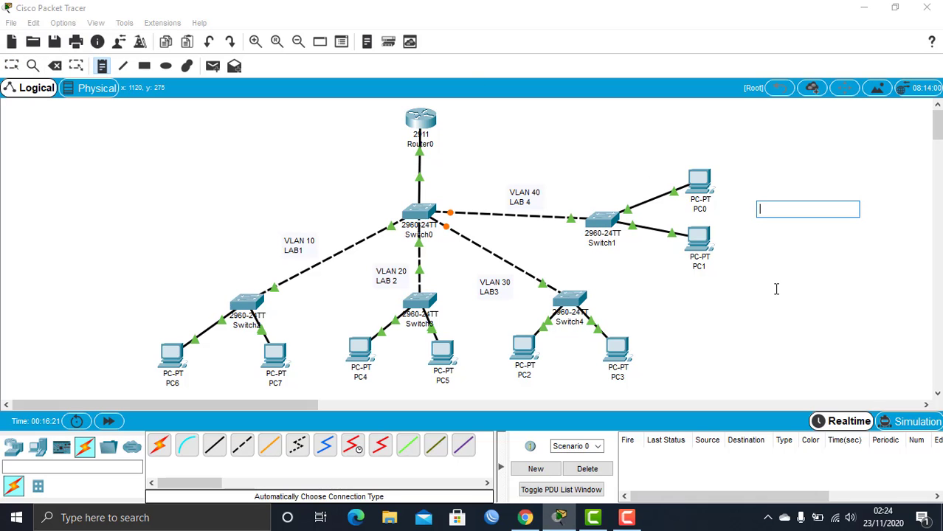
pyautogui.click(525, 518)
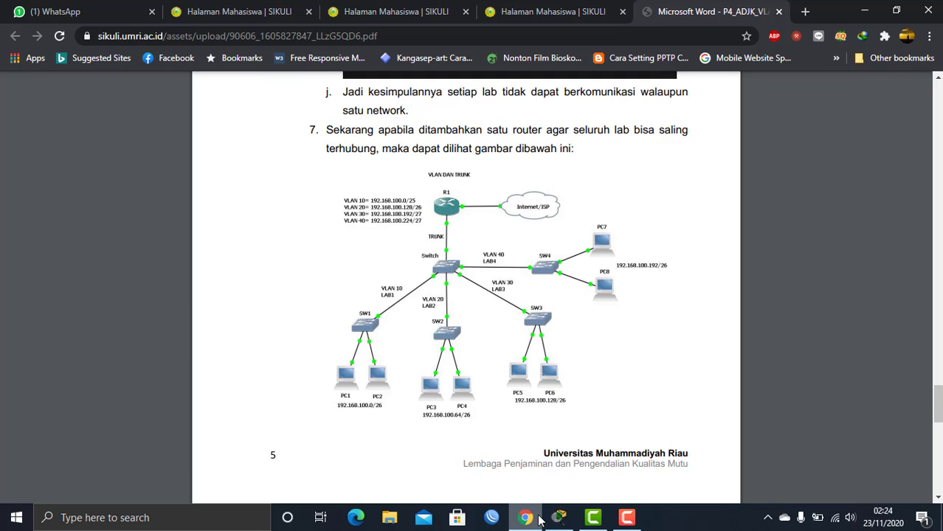
pyautogui.click(538, 520)
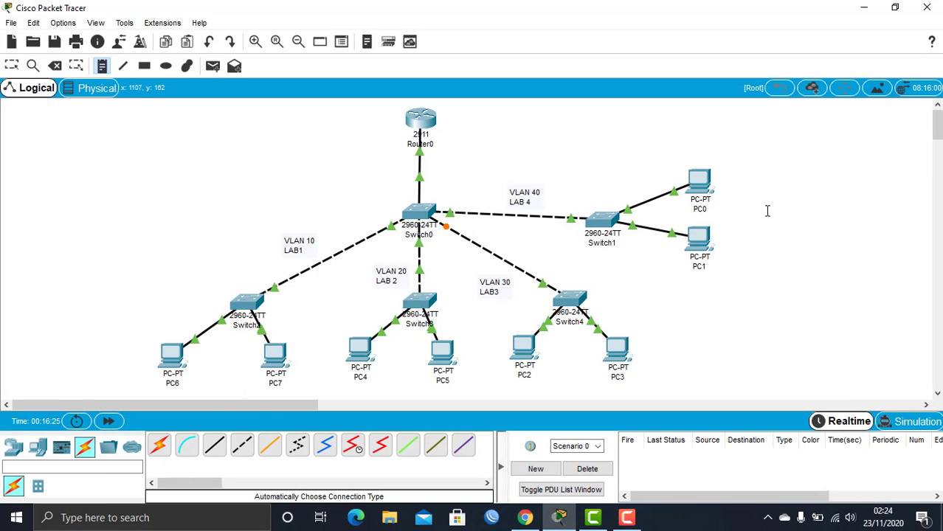
pyautogui.click(767, 211)
pyautogui.write('192.168.1')
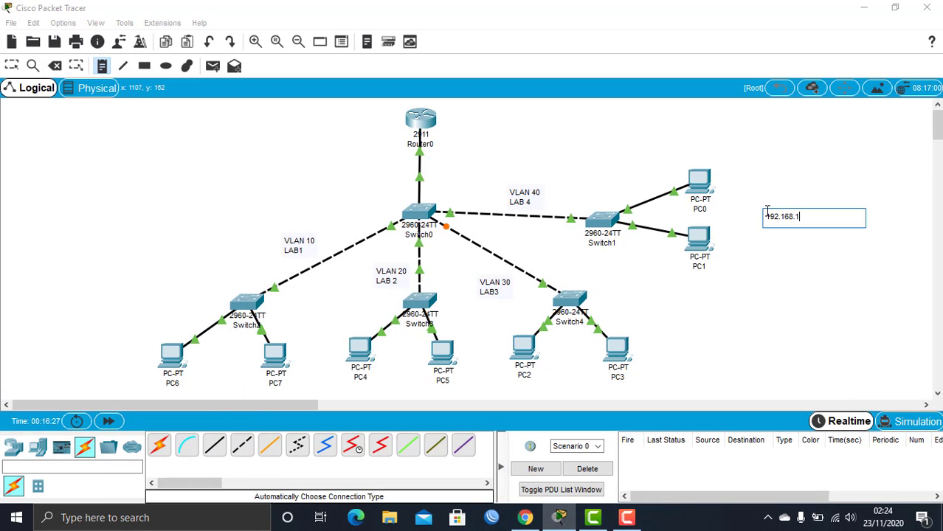
pyautogui.write('00.224/27')
# Add a copy of the 192.168.100.224/27 note beside PC3 and consult the reference diagram for VLAN 30's subnet
pyautogui.moveTo(851, 220); pyautogui.dragTo(716, 218)
pyautogui.hotkey('ctrl', 'c')
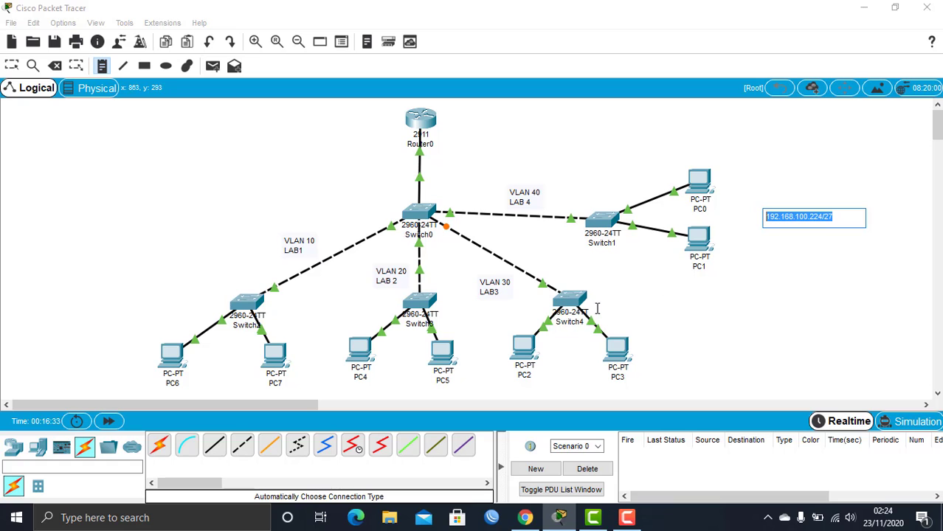
pyautogui.click(663, 361)
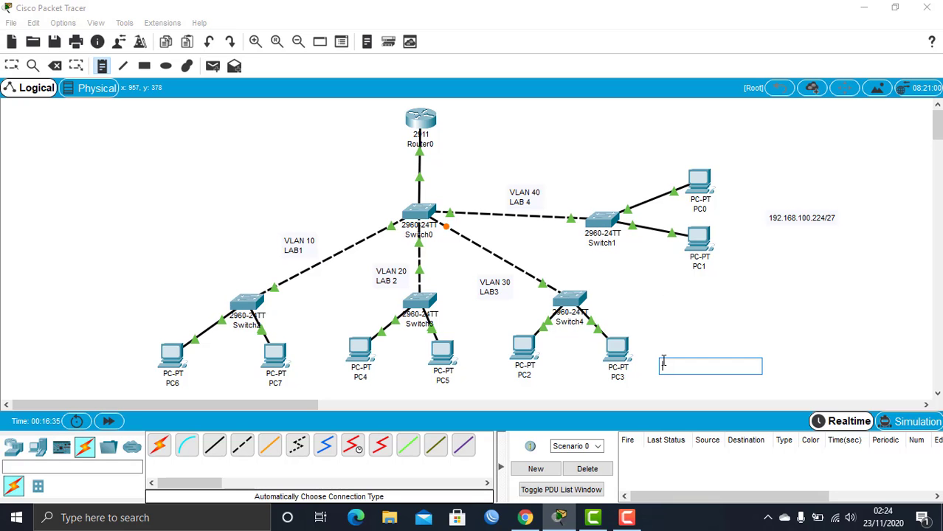
pyautogui.hotkey('ctrl', 'v')
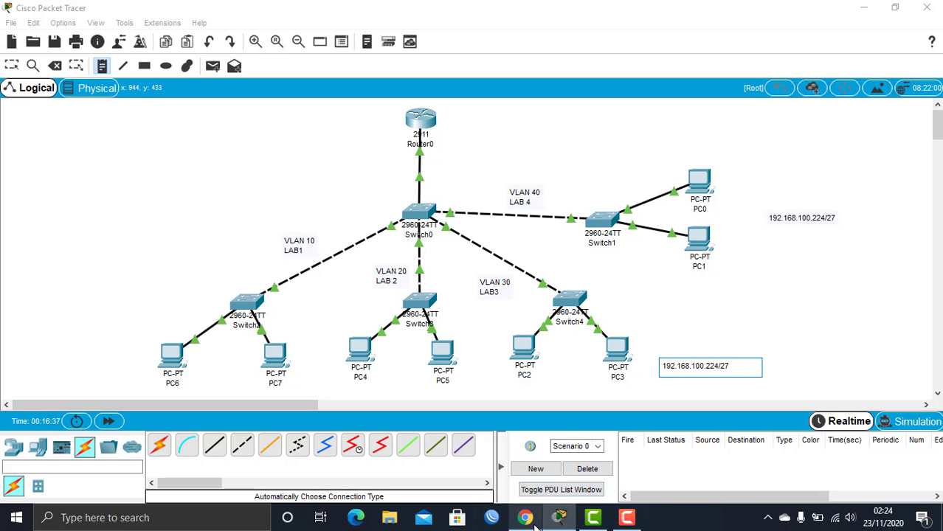
pyautogui.click(525, 518)
pyautogui.click(560, 518)
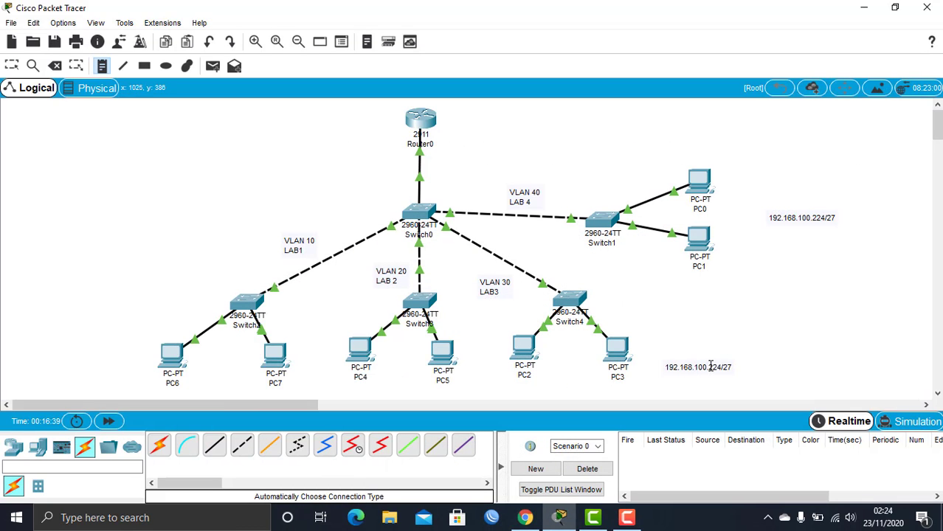
pyautogui.press('BackSpace')
pyautogui.press('BackSpace')
pyautogui.press('BackSpace')
pyautogui.press('BackSpace')
pyautogui.press('BackSpace')
pyautogui.press('BackSpace')
pyautogui.press('BackSpace')
pyautogui.press('BackSpace')
pyautogui.press('BackSpace')
pyautogui.press('BackSpace')
# Change the subnet note beside PC3 to 192.168.100.192/27
pyautogui.press('Escape')
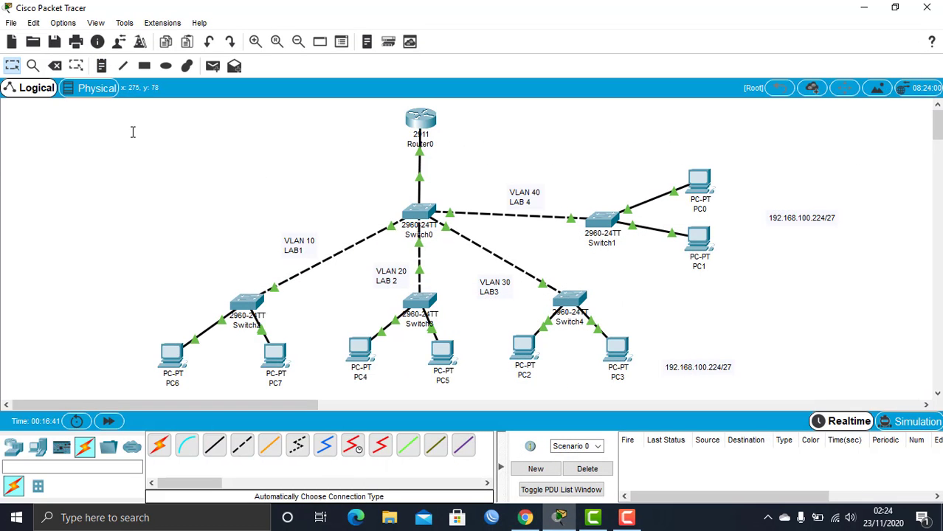
pyautogui.doubleClick(713, 367)
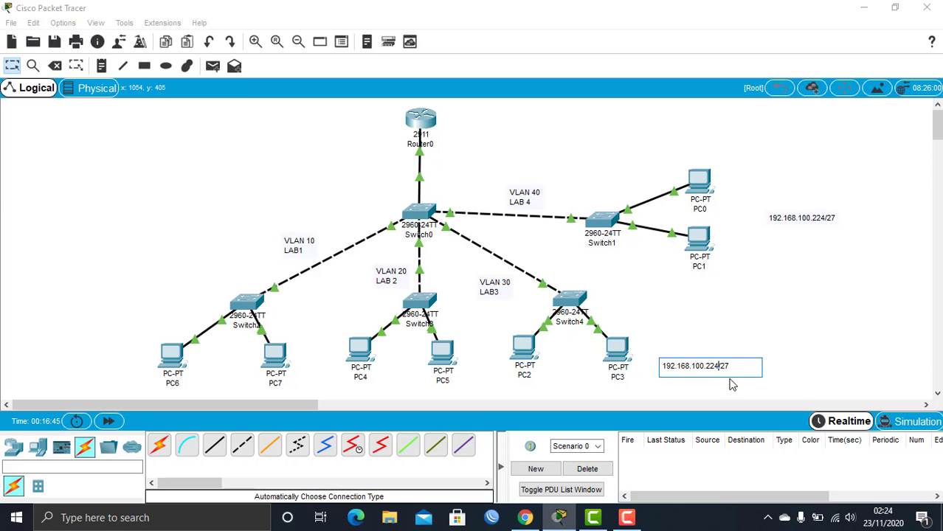
pyautogui.press('BackSpace')
pyautogui.press('BackSpace')
pyautogui.write('19')
# Copy the 192.168.100.192/27 note text into a new note below PC4 and PC5
pyautogui.hotkey('ctrl', 'a')
pyautogui.hotkey('ctrl', 'c')
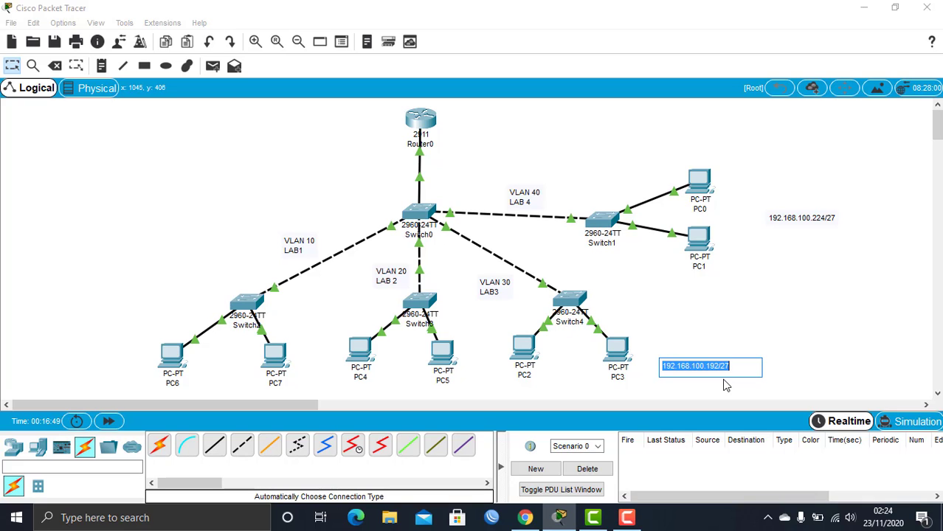
pyautogui.click(101, 66)
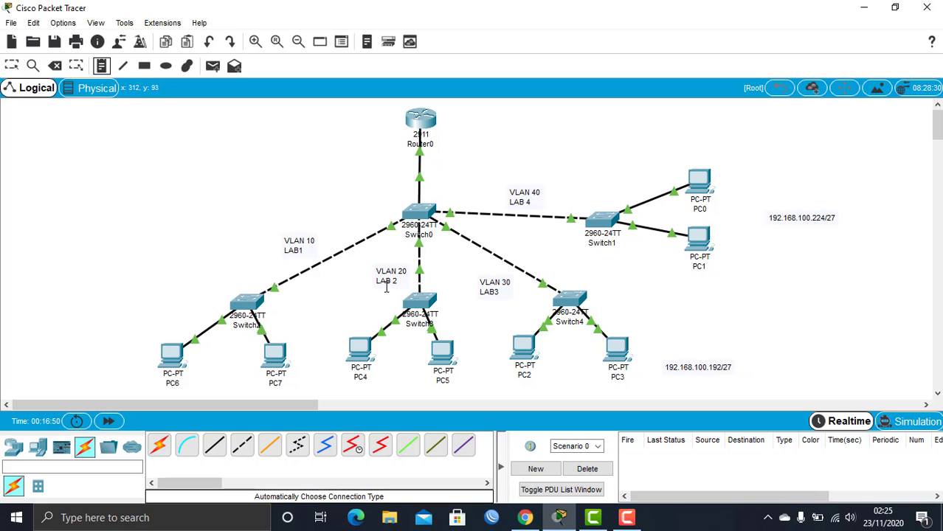
pyautogui.click(388, 389)
pyautogui.hotkey('ctrl', 'v')
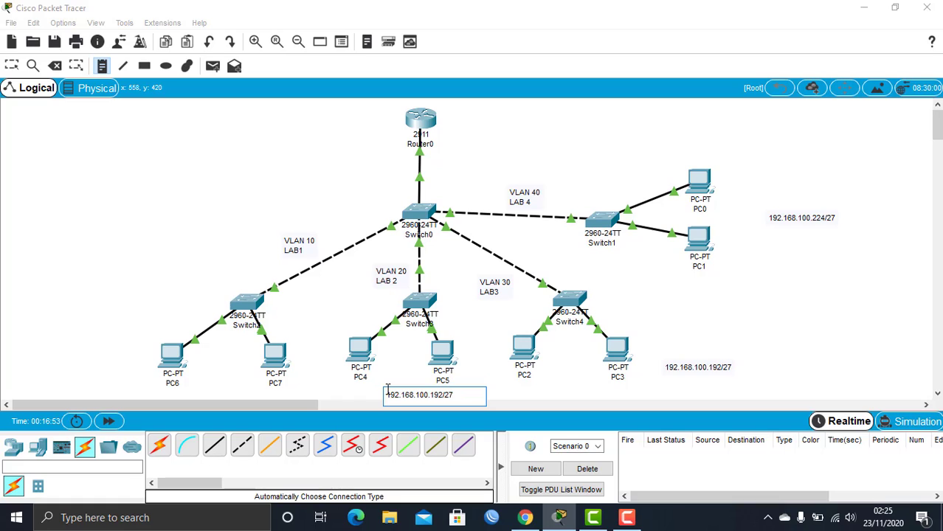
# Change the note below PC4 and PC5 to 192.168.100.128/26, checking VLAN 20's subnet in the reference diagram
pyautogui.press('BackSpace')
pyautogui.press('BackSpace')
pyautogui.press('BackSpace')
pyautogui.click(525, 518)
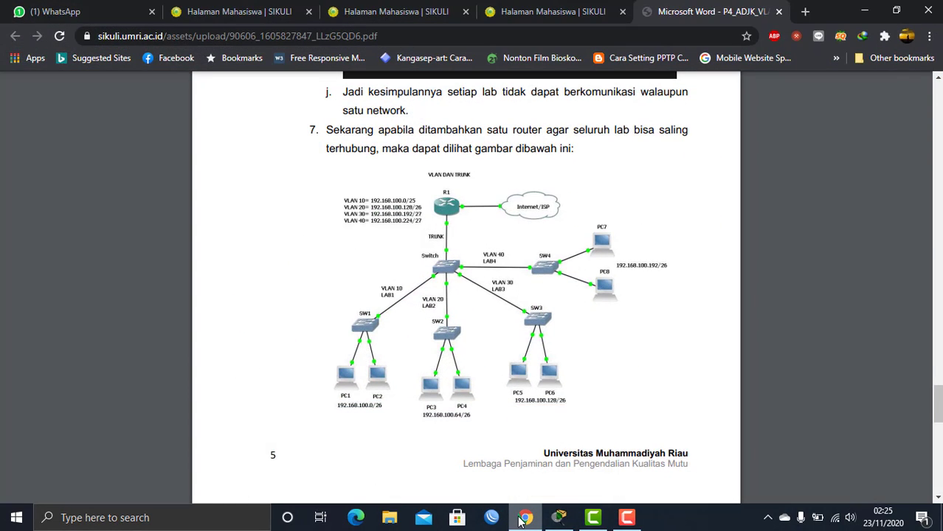
pyautogui.click(524, 517)
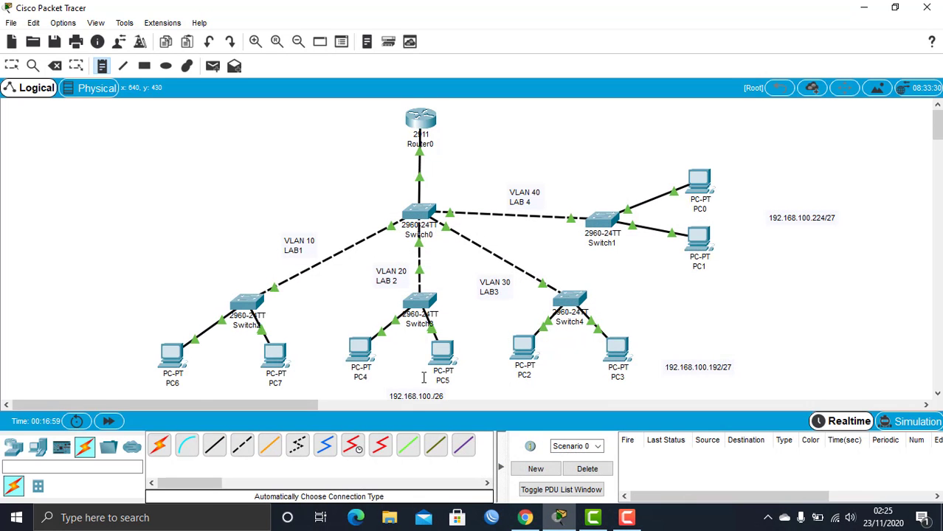
pyautogui.click(14, 66)
pyautogui.click(428, 404)
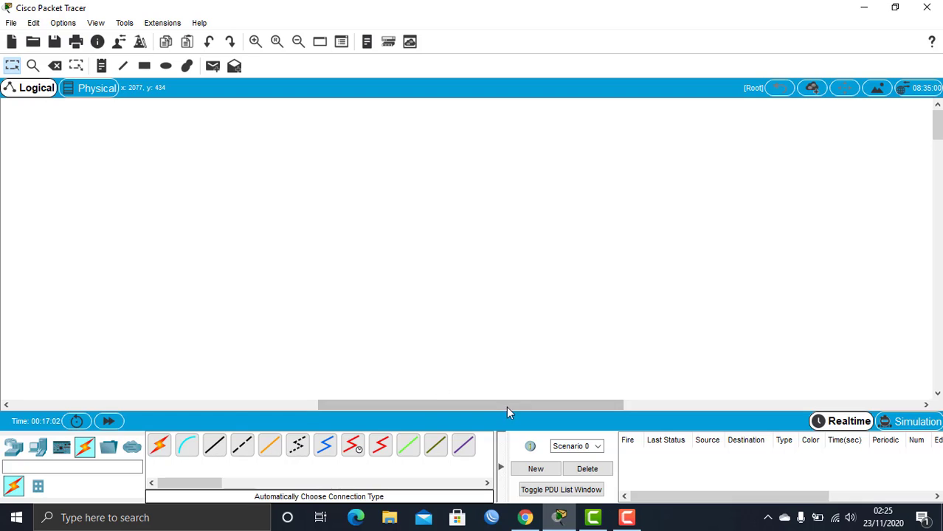
pyautogui.moveTo(506, 406); pyautogui.dragTo(194, 404)
pyautogui.doubleClick(385, 395)
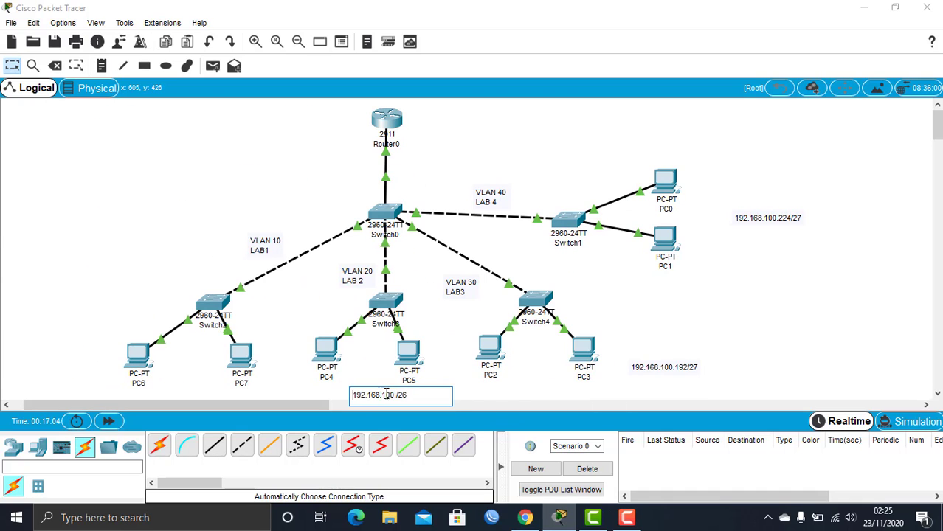
pyautogui.doubleClick(386, 395)
pyautogui.click(396, 395)
pyautogui.write('128')
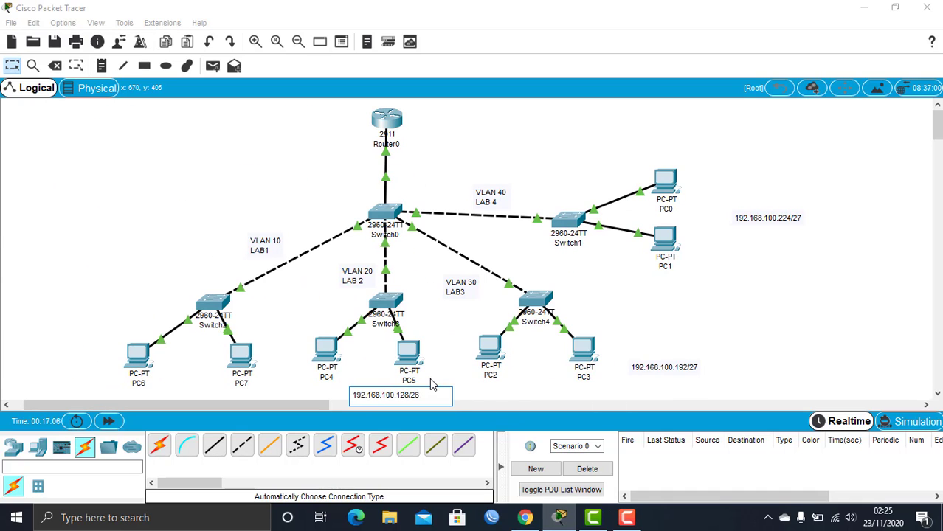
# Add a note reading 192.168.100.0/25 for VLAN 10 and place it between PC6 and PC7
pyautogui.click(101, 65)
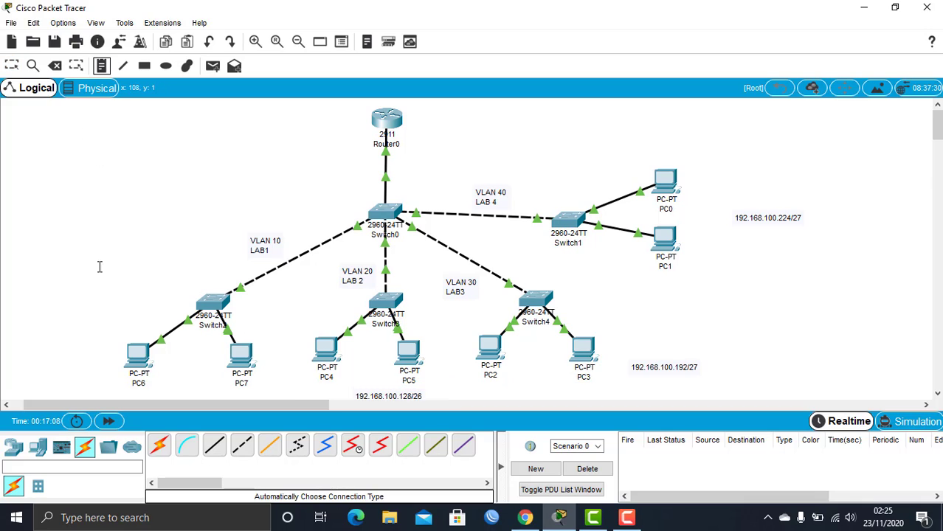
pyautogui.click(86, 310)
pyautogui.write('192.168')
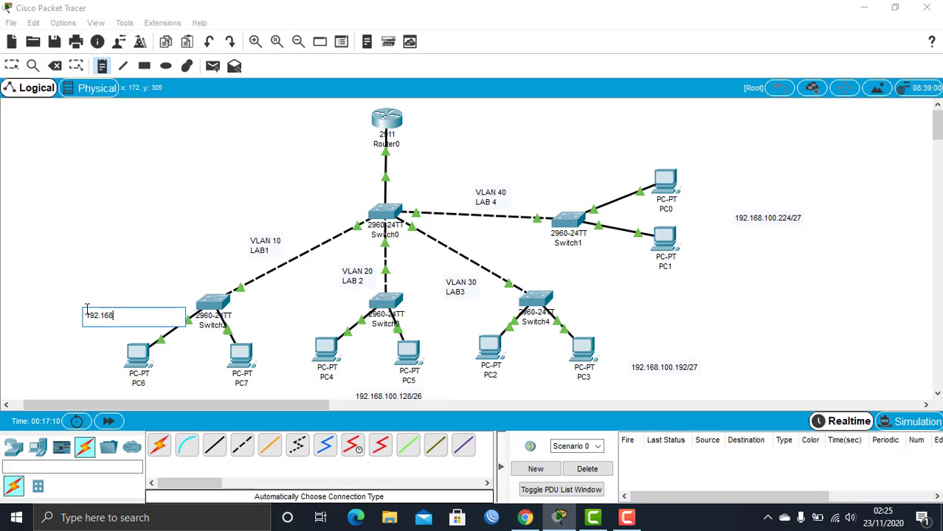
pyautogui.write('.100.0/25')
pyautogui.click(11, 66)
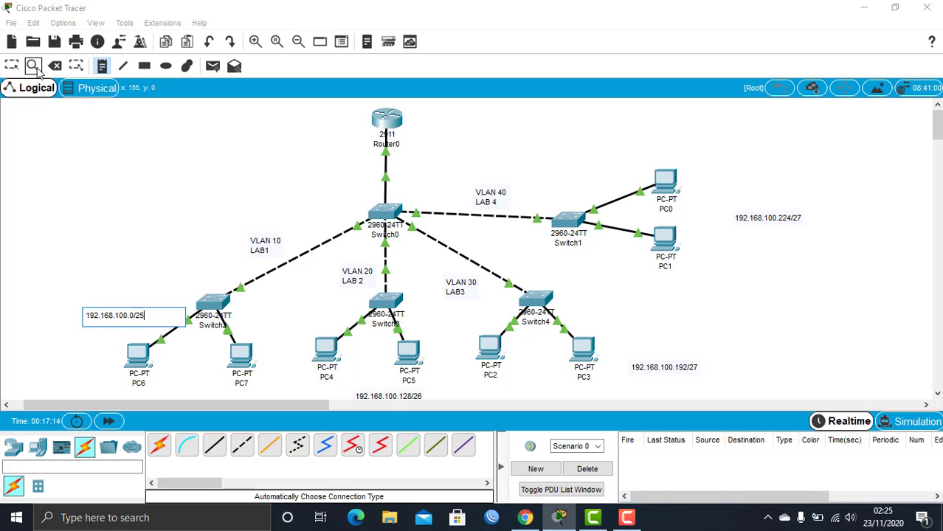
pyautogui.moveTo(124, 319); pyautogui.dragTo(196, 376)
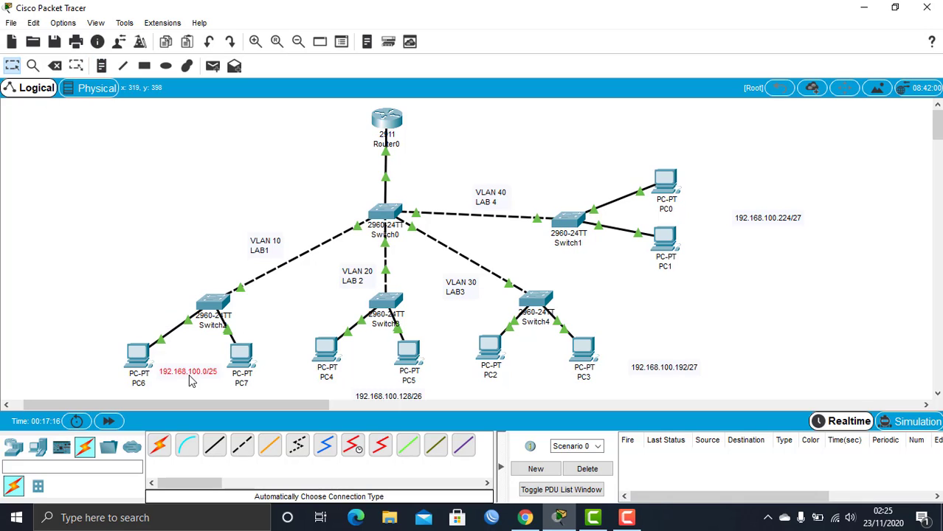
# Move the 192.168.100.128/26 note up between PC4 and PC5, and the 192.168.100.192/27 note between PC2 and PC3
pyautogui.click(370, 403)
pyautogui.hscroll(-5, 369, 404)
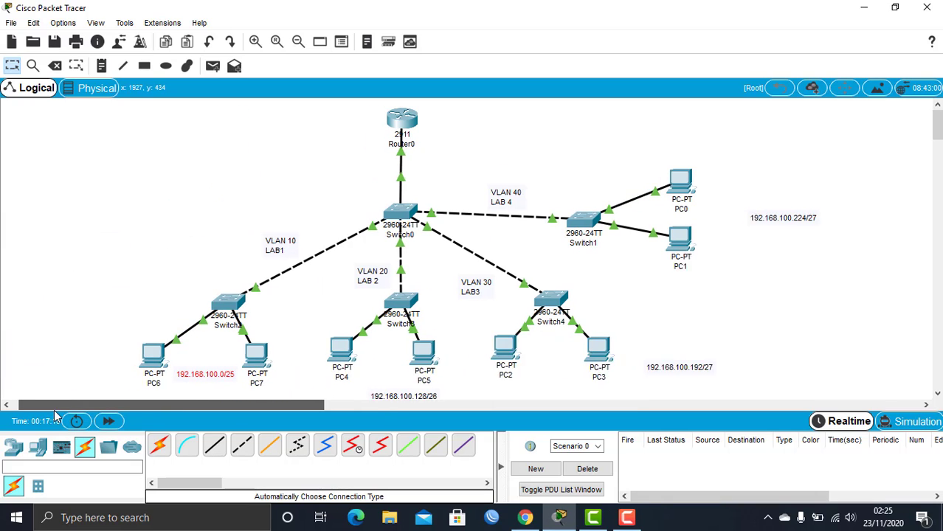
pyautogui.moveTo(390, 393); pyautogui.dragTo(384, 386)
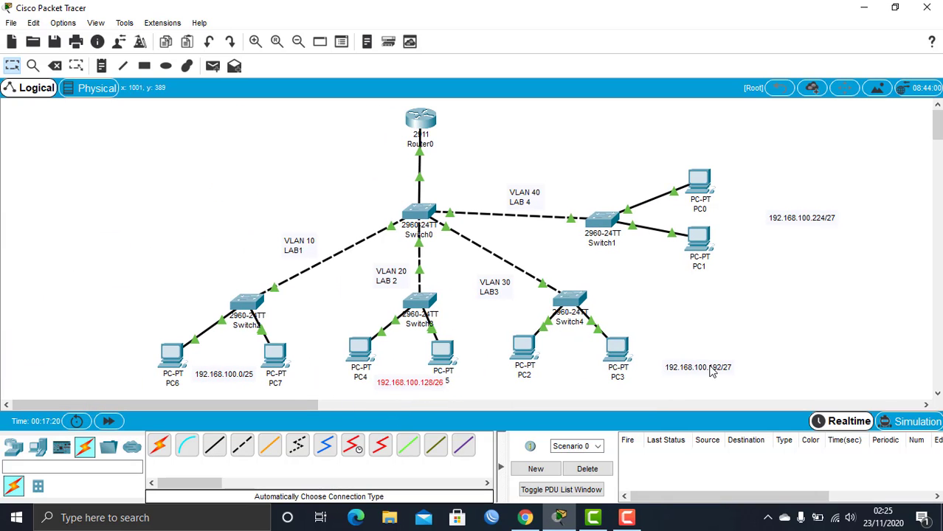
pyautogui.moveTo(711, 369); pyautogui.dragTo(586, 389)
# Shift the 192.168.100.128/26 note slightly left and spread PC4 and PC5 apart to make room for it
pyautogui.moveTo(410, 384); pyautogui.dragTo(403, 384)
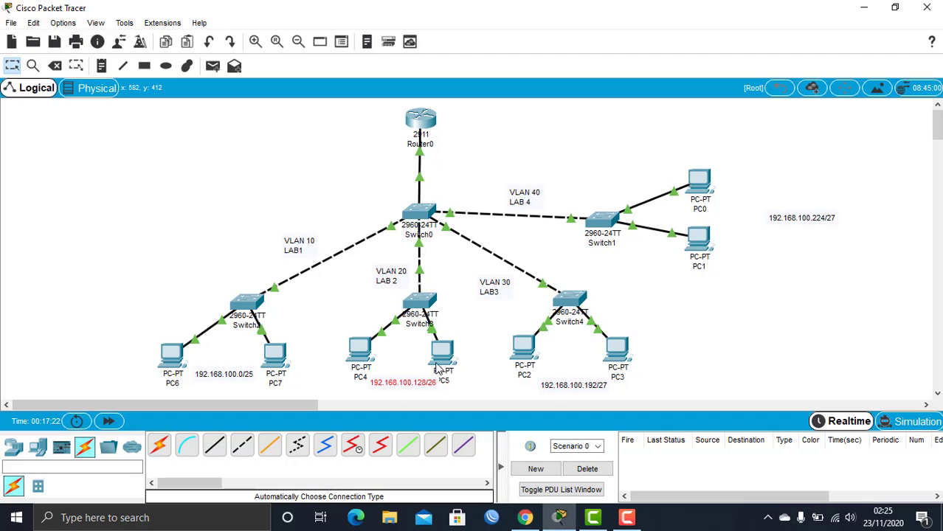
pyautogui.moveTo(435, 357); pyautogui.dragTo(447, 353)
pyautogui.moveTo(360, 352); pyautogui.dragTo(354, 352)
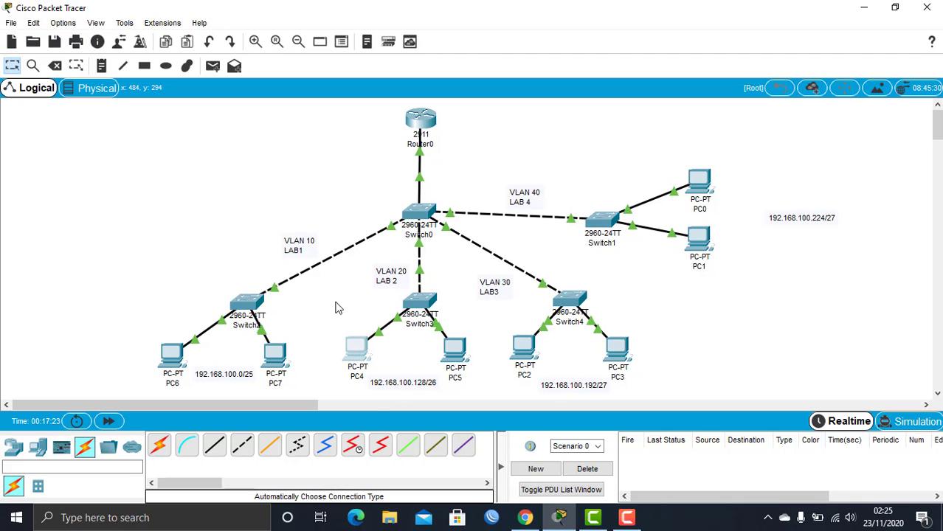
# Select the 192.168.100. network prefix in the note between PC6 and PC7, leaving the note's text as it is
pyautogui.doubleClick(241, 377)
pyautogui.moveTo(238, 373); pyautogui.dragTo(175, 374)
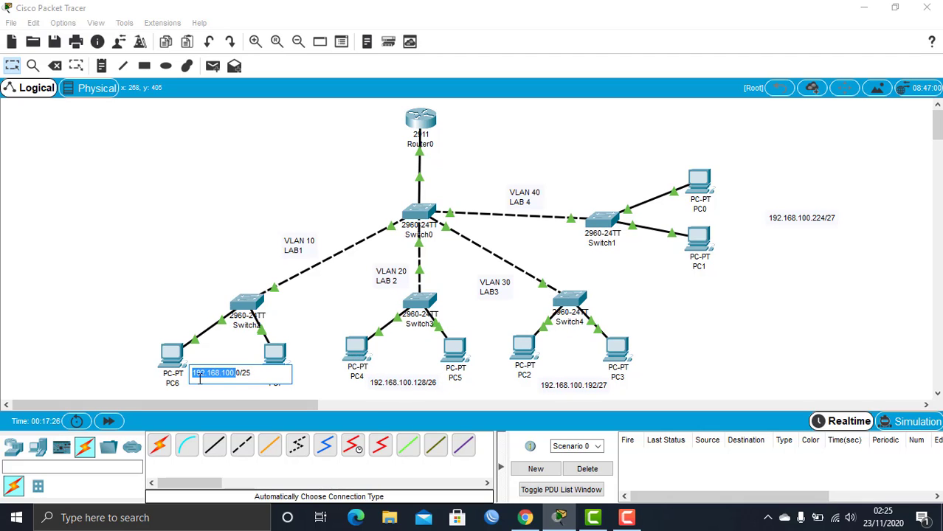
pyautogui.click(247, 373)
pyautogui.moveTo(237, 373); pyautogui.dragTo(194, 374)
pyautogui.click(214, 320)
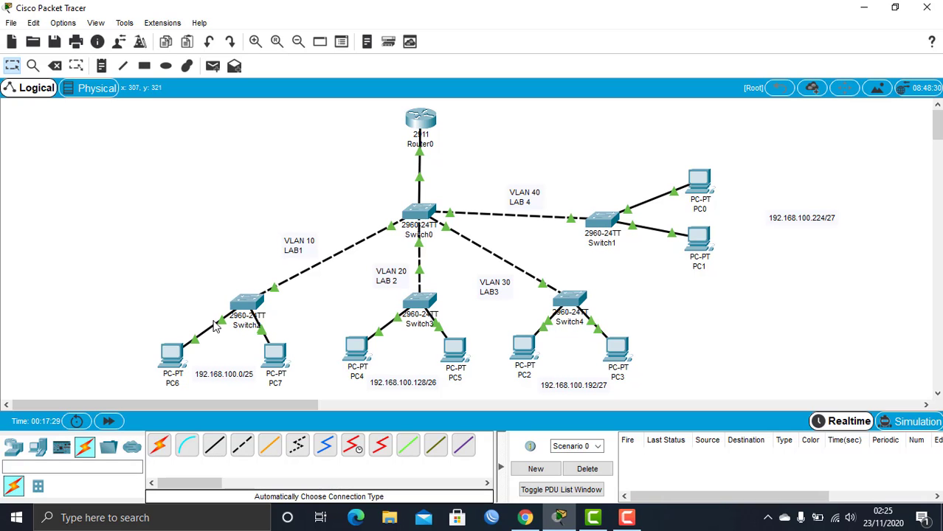
# Open PC6's IP Configuration, moving its window aside so the VLAN 10 part of the topology is uncovered
pyautogui.click(170, 362)
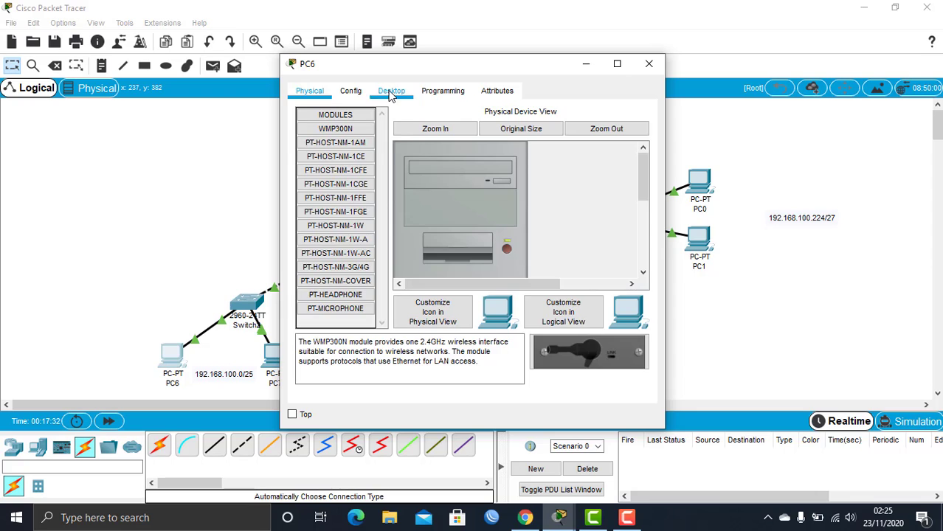
pyautogui.click(391, 92)
pyautogui.moveTo(408, 69); pyautogui.dragTo(562, 70)
pyautogui.click(472, 152)
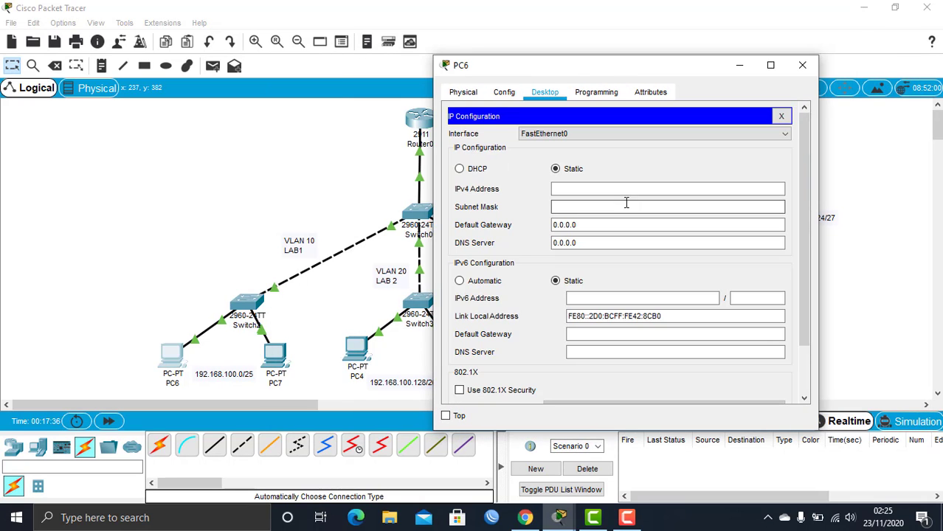
# Configure PC6 with IPv4 address 192.168.100.2, subnet mask 255.255.255.128 and default gateway 192.168.100.1, closing its window
pyautogui.click(598, 190)
pyautogui.write('192.168.100.2')
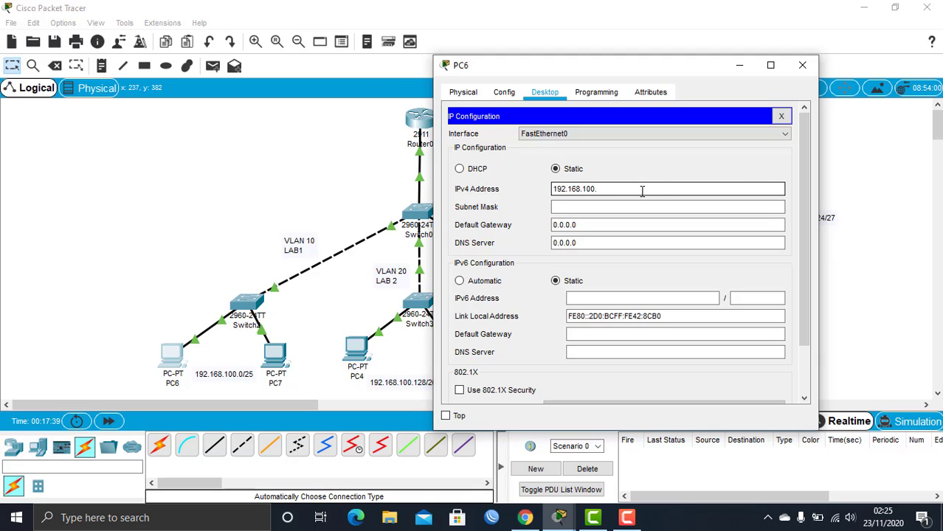
pyautogui.write('.2')
pyautogui.press('Tab')
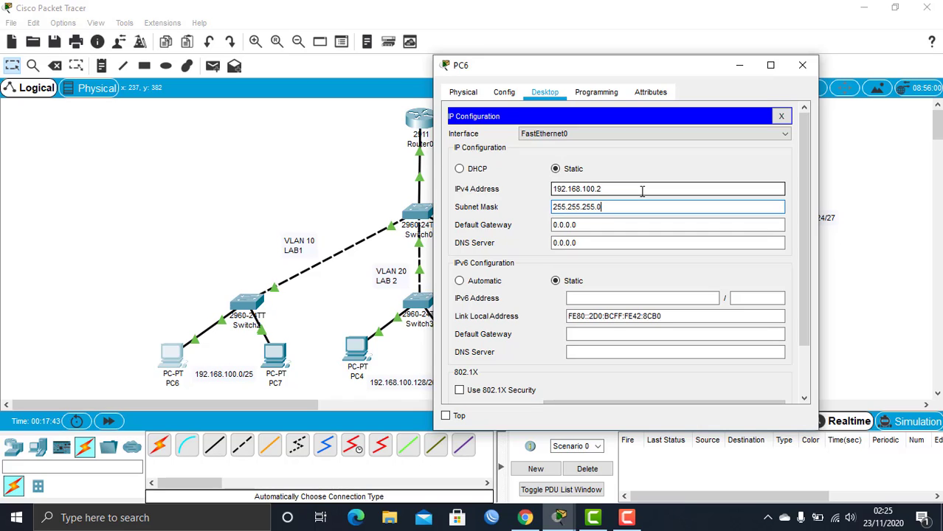
pyautogui.press('Tab')
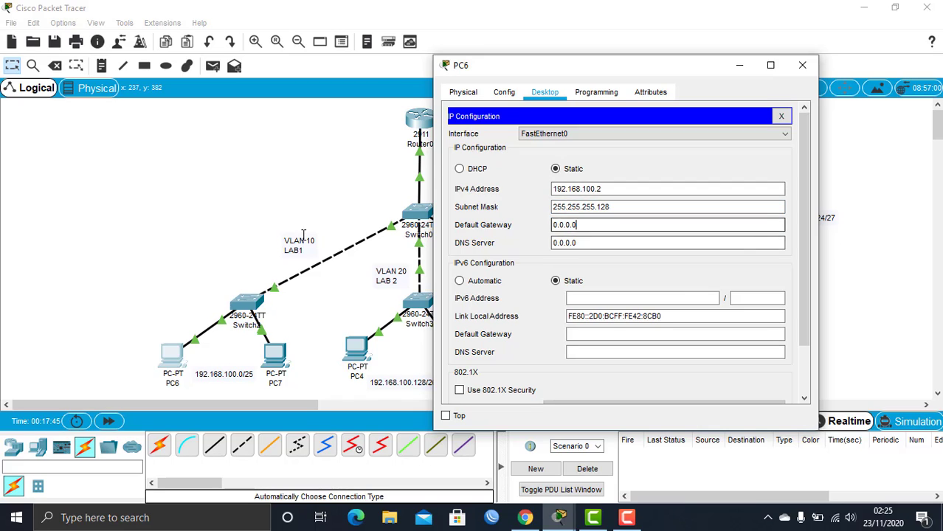
pyautogui.write('192.168.100.')
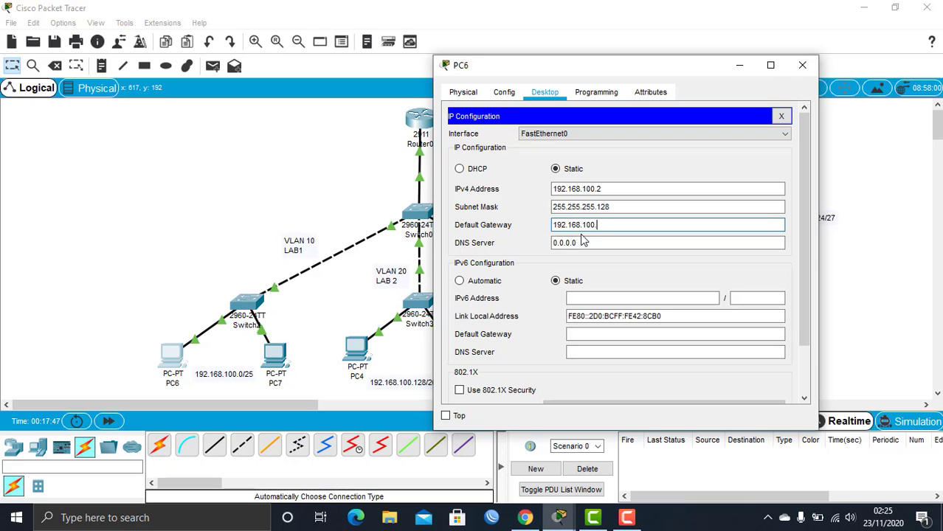
pyautogui.write('1')
pyautogui.press('Return')
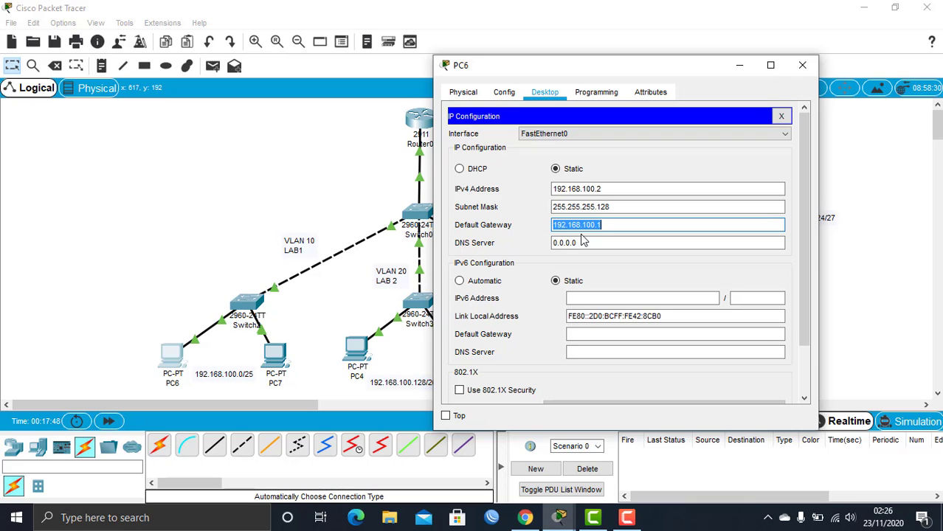
pyautogui.click(795, 69)
# Open PC7's IP Configuration and set its IPv4 address to 192.168.100.3
pyautogui.click(275, 356)
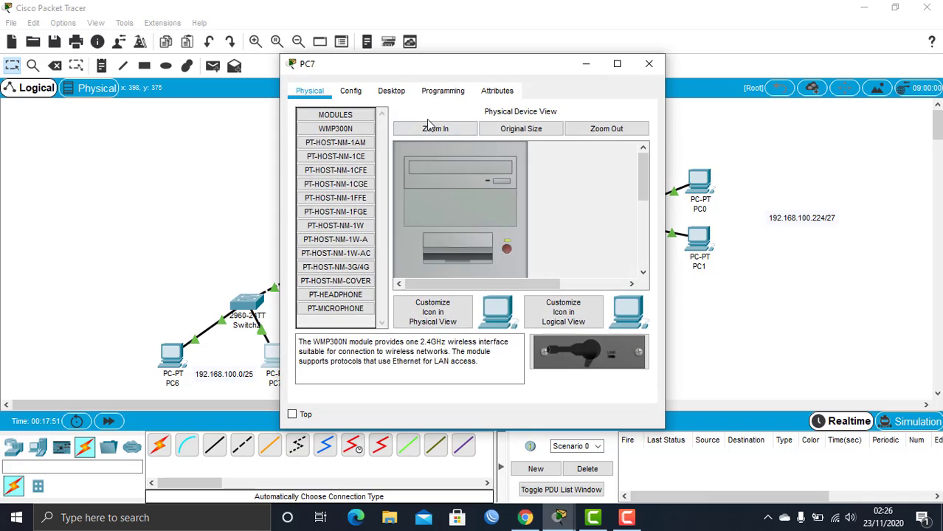
pyautogui.click(345, 156)
pyautogui.click(432, 189)
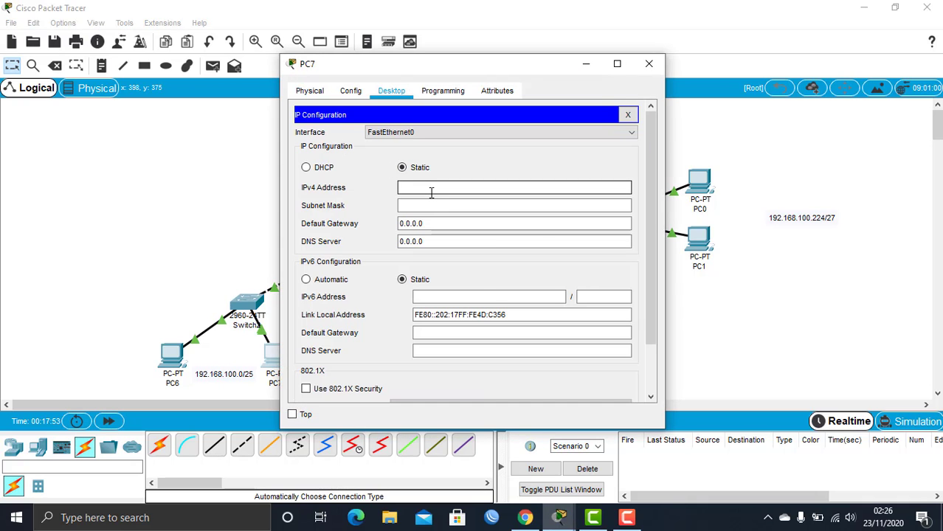
pyautogui.write('192.168.100.1')
pyautogui.press('BackSpace')
pyautogui.write('3')
pyautogui.press('Tab')
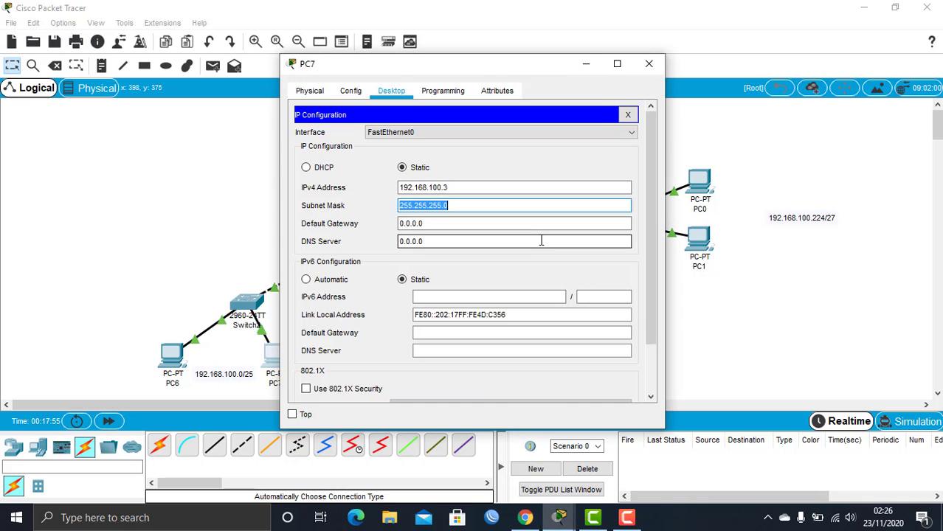
# Set PC7's subnet mask to 255.255.255.128 and default gateway to 192.168.100.1, closing its window
pyautogui.press('End')
pyautogui.press('BackSpace')
pyautogui.write('128')
pyautogui.press('Tab')
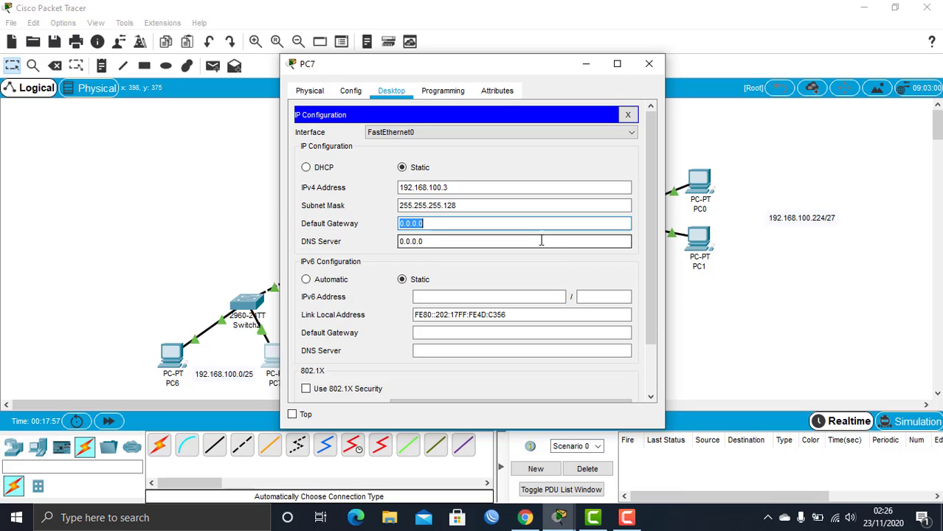
pyautogui.write('192.168.100.1')
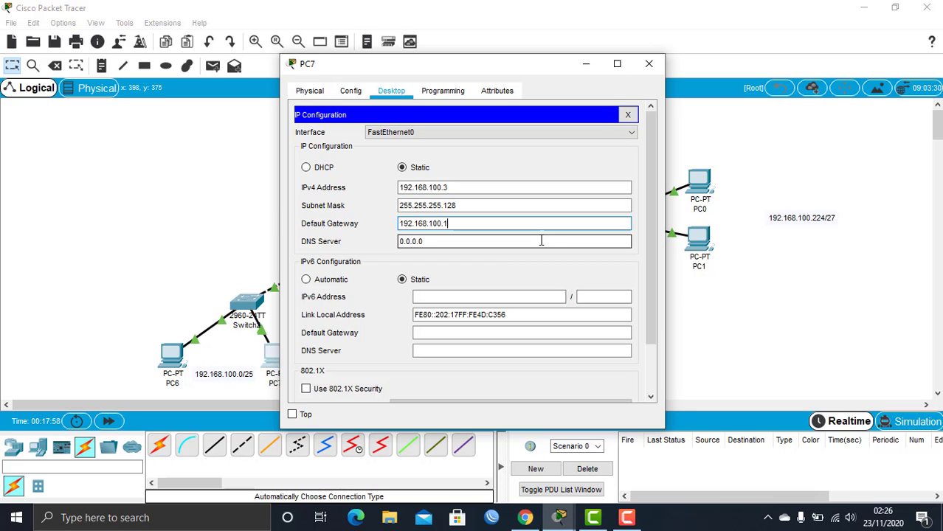
pyautogui.click(648, 63)
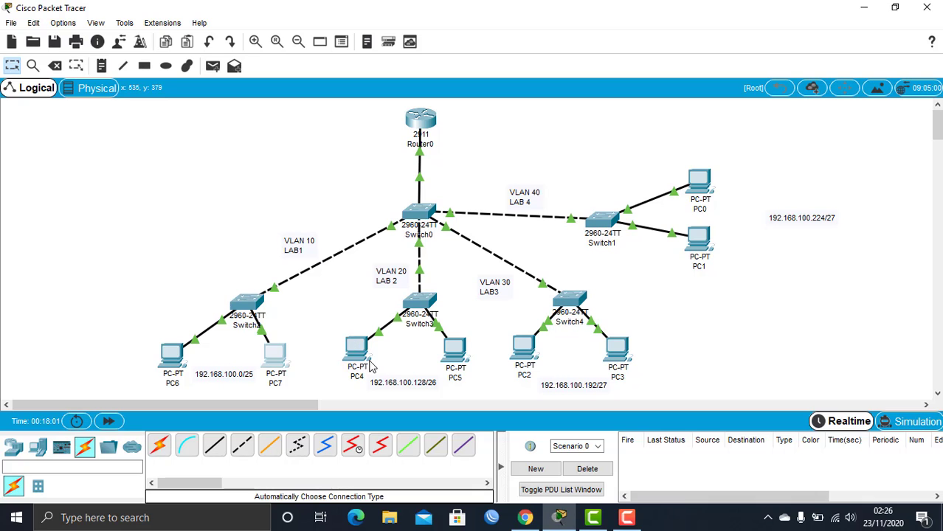
# Open PC4's IP Configuration, with its window clear of the VLAN 20 area, and set the IPv4 address to 192.168.100.130
pyautogui.moveTo(356, 360)
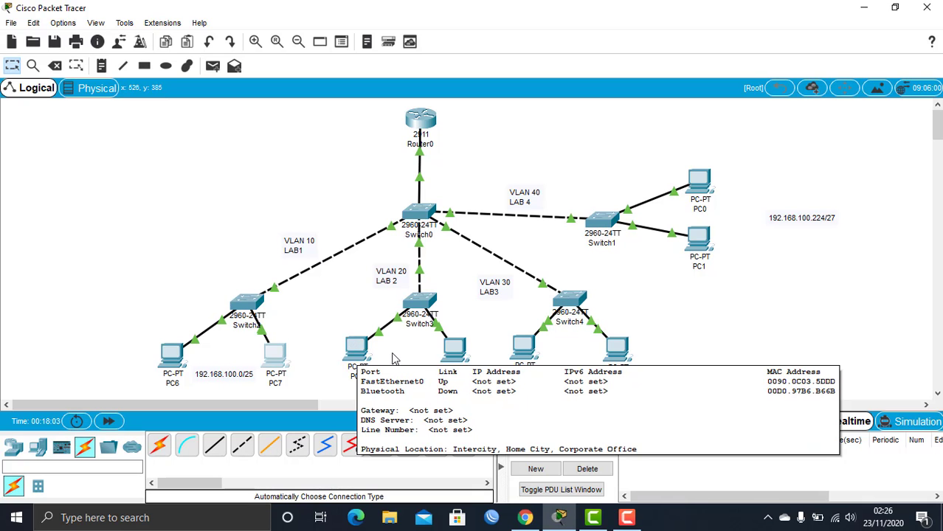
pyautogui.click(364, 358)
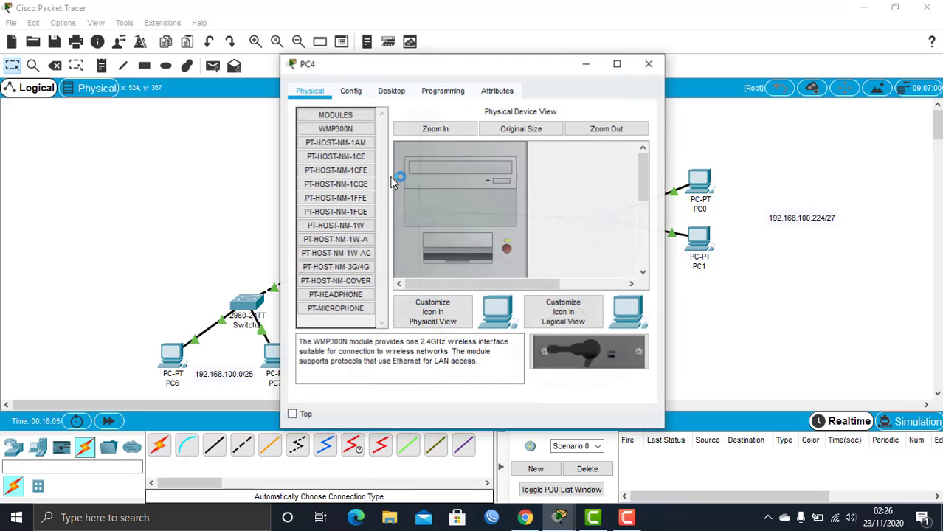
pyautogui.moveTo(384, 73); pyautogui.dragTo(605, 74)
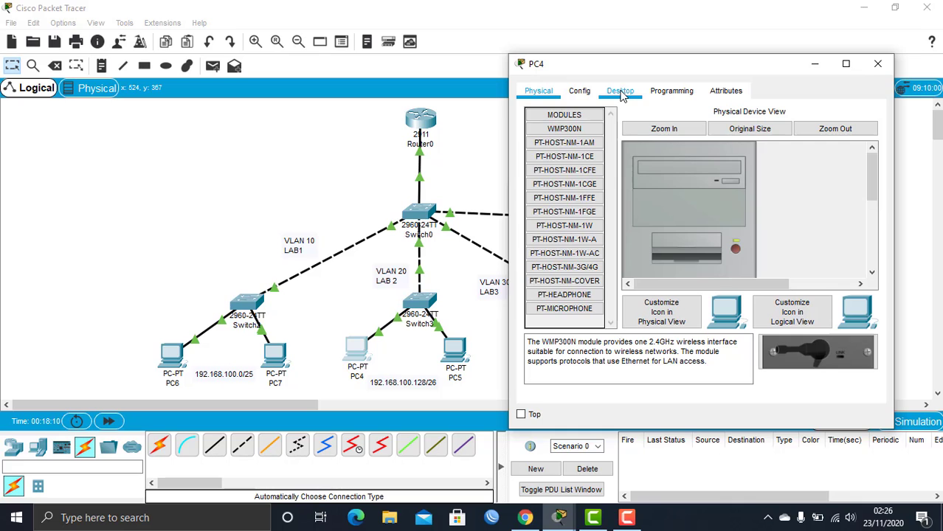
pyautogui.click(620, 90)
pyautogui.click(586, 142)
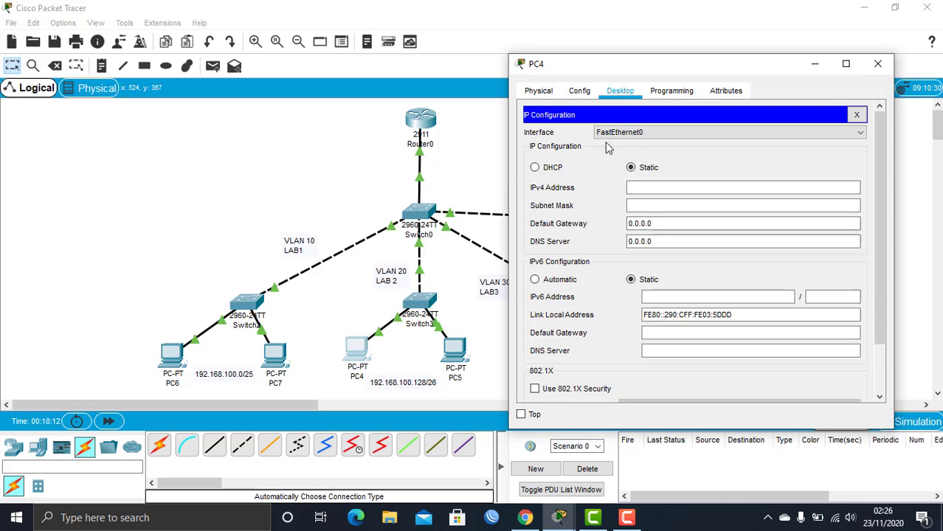
pyautogui.click(670, 187)
pyautogui.write('192.168.100.130')
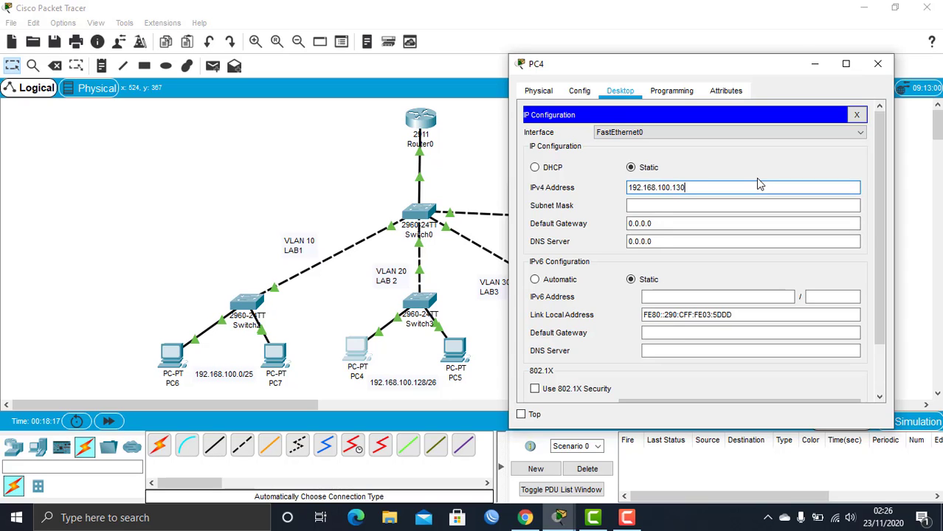
# Set PC4's subnet mask to 255.255.255.192 and default gateway to 192.168.100.129, copying the gateway address before closing the window
pyautogui.press('Tab')
pyautogui.press('Right')
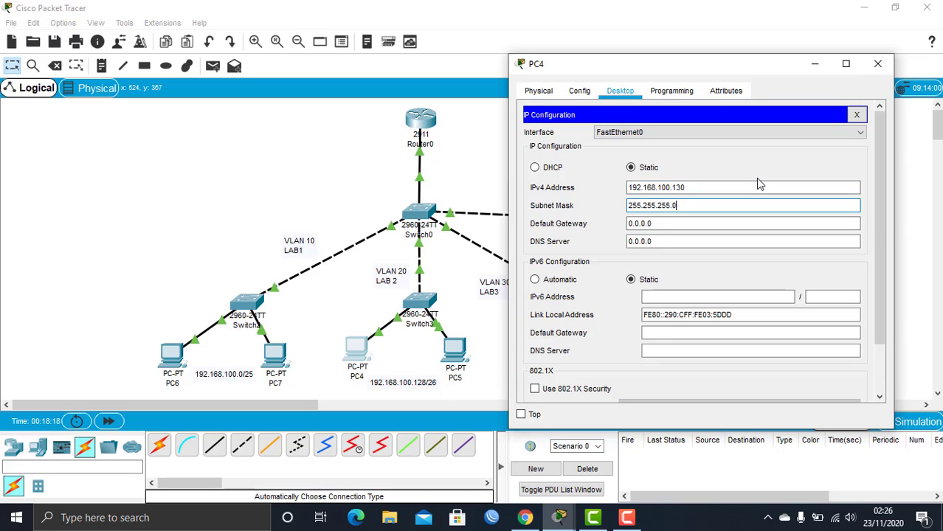
pyautogui.press('BackSpace')
pyautogui.write('192')
pyautogui.press('Tab')
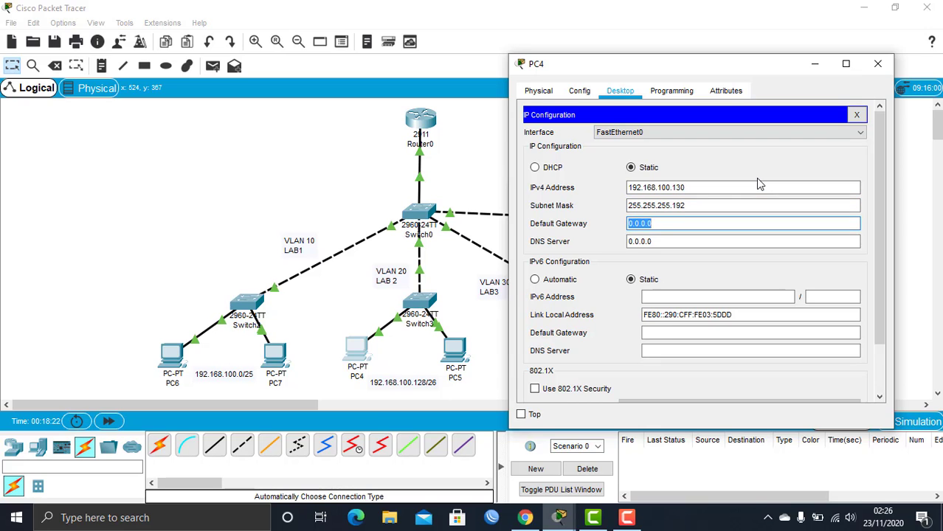
pyautogui.write('192.168.100.1')
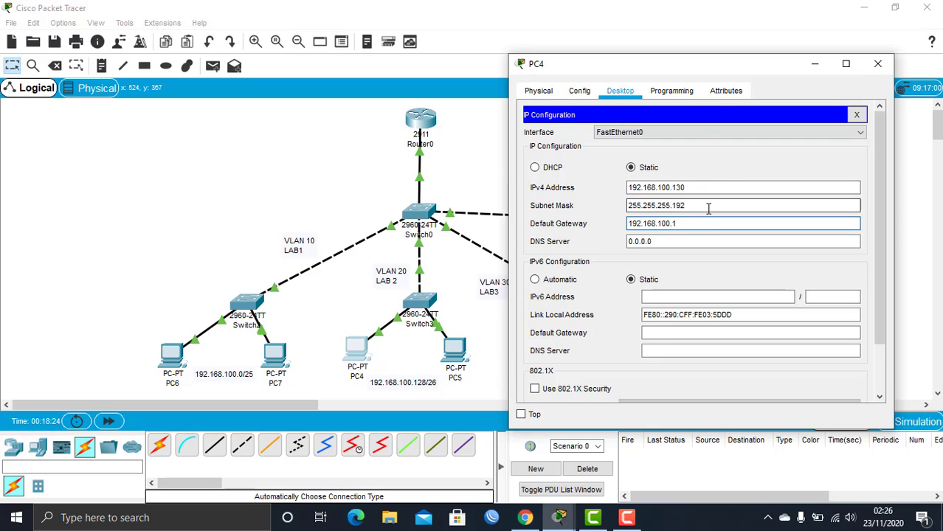
pyautogui.write('29')
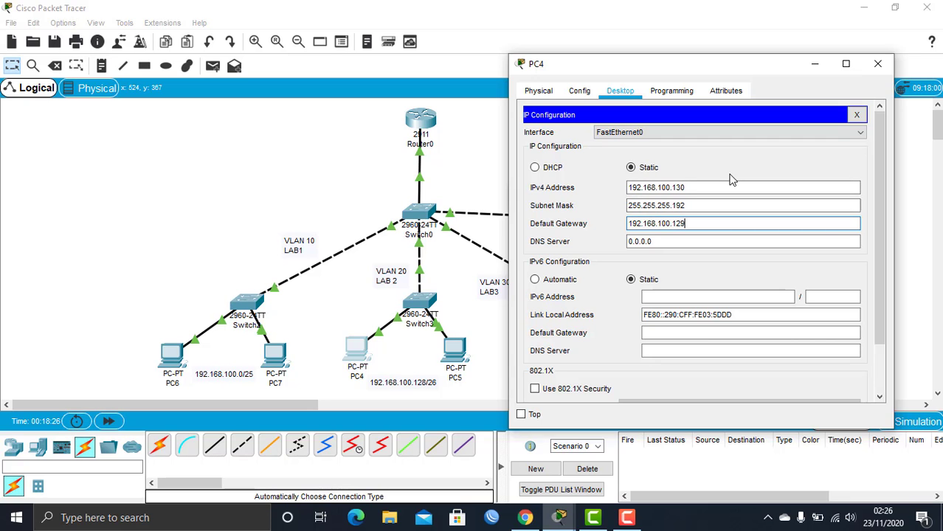
pyautogui.hotkey('ctrl', 'a')
pyautogui.hotkey('ctrl', 'c')
pyautogui.click(882, 65)
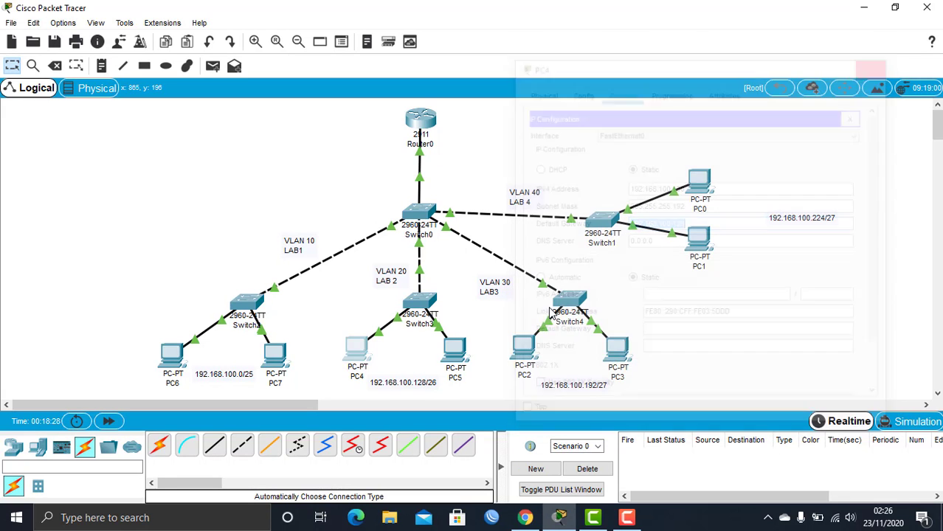
# Open PC5's IP Configuration and set its IPv4 address to 192.168.100.131, based on the copied gateway address
pyautogui.click(456, 353)
pyautogui.click(391, 91)
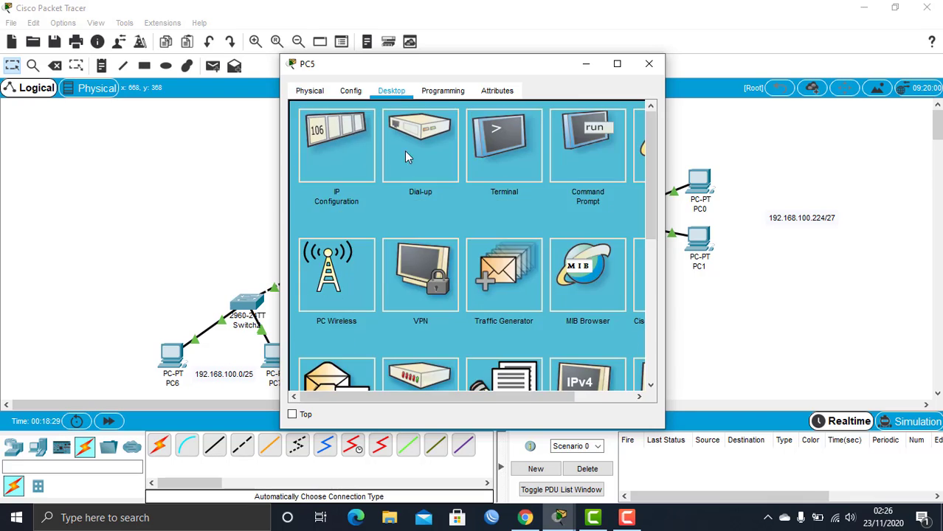
pyautogui.click(326, 140)
pyautogui.click(522, 189)
pyautogui.hotkey('ctrl', 'v')
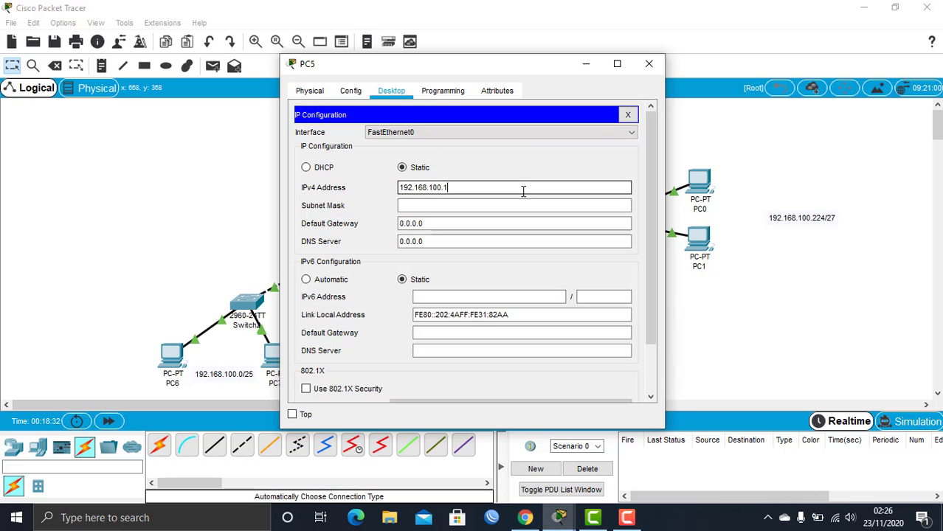
# Set PC5's subnet mask to 255.255.255.192 and default gateway to the copied 192.168.100.129, closing its window
pyautogui.click(411, 205)
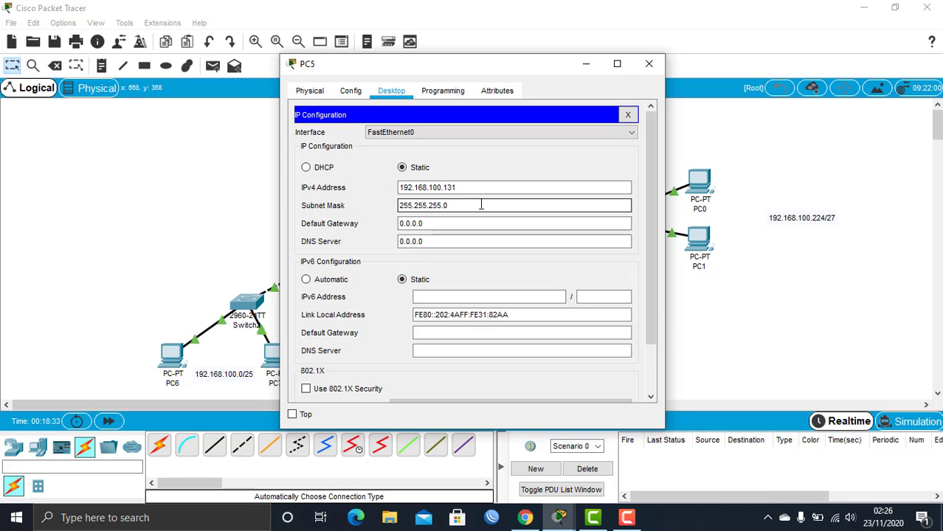
pyautogui.press('BackSpace')
pyautogui.write('192')
pyautogui.press('Tab')
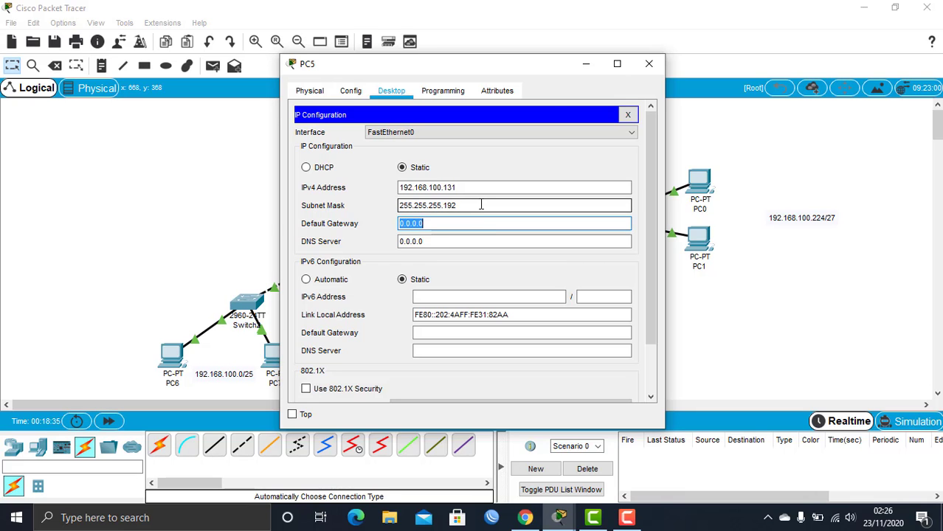
pyautogui.hotkey('ctrl', 'v')
pyautogui.click(649, 63)
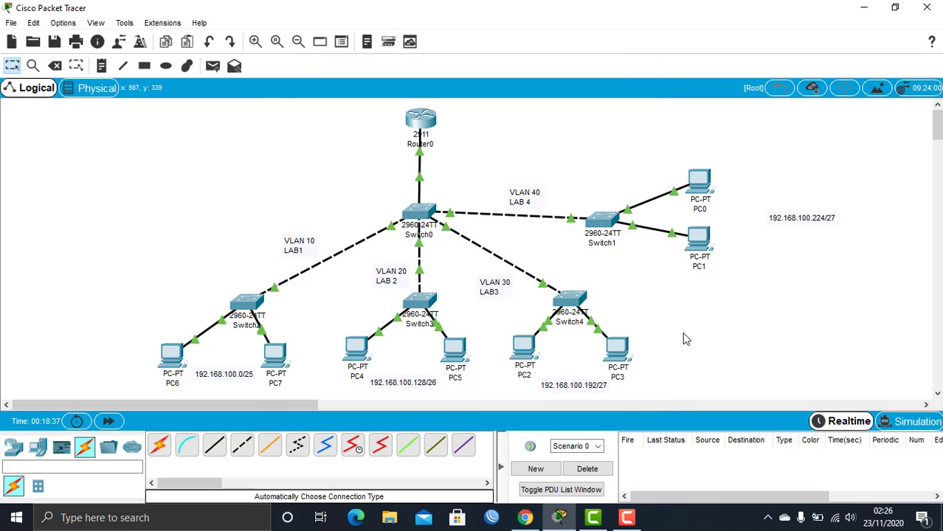
# Open PC2's IP Configuration and try the copied address 192.168.100.129 as its IPv4 address
pyautogui.click(523, 351)
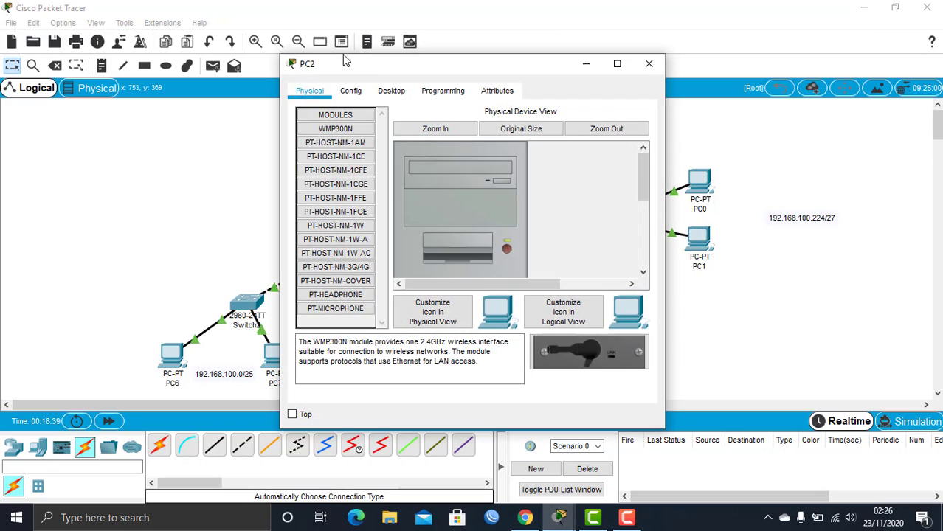
pyautogui.click(391, 90)
pyautogui.click(402, 159)
pyautogui.click(426, 184)
pyautogui.hotkey('ctrl', 'v')
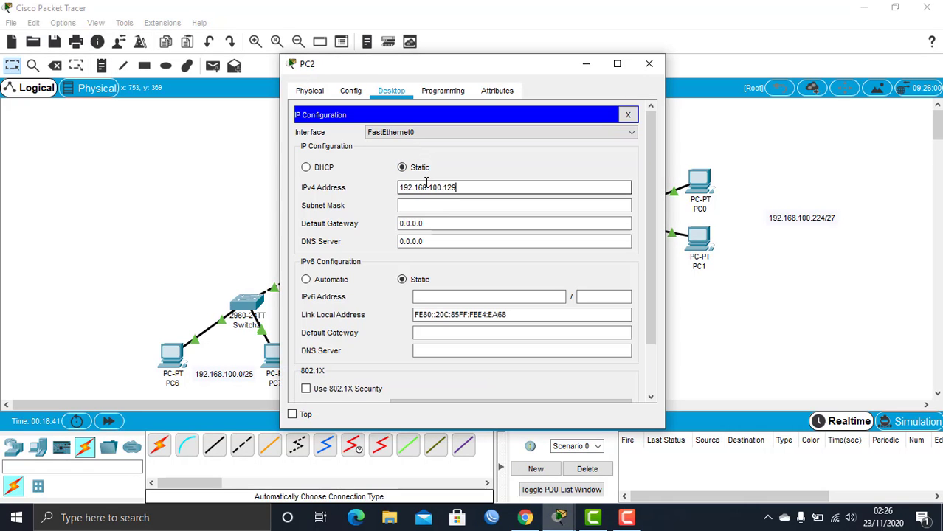
pyautogui.press('Tab')
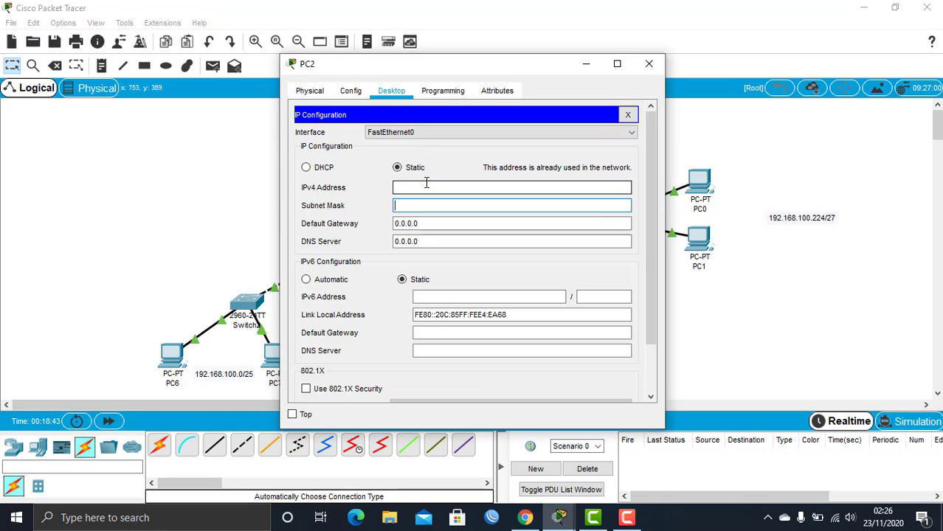
# Set PC2's IPv4 address to 192.168.100.194, moving its window aside to uncover the VLAN 30 subnet note
pyautogui.click(429, 192)
pyautogui.hotkey('ctrl', 'v')
pyautogui.click(448, 206)
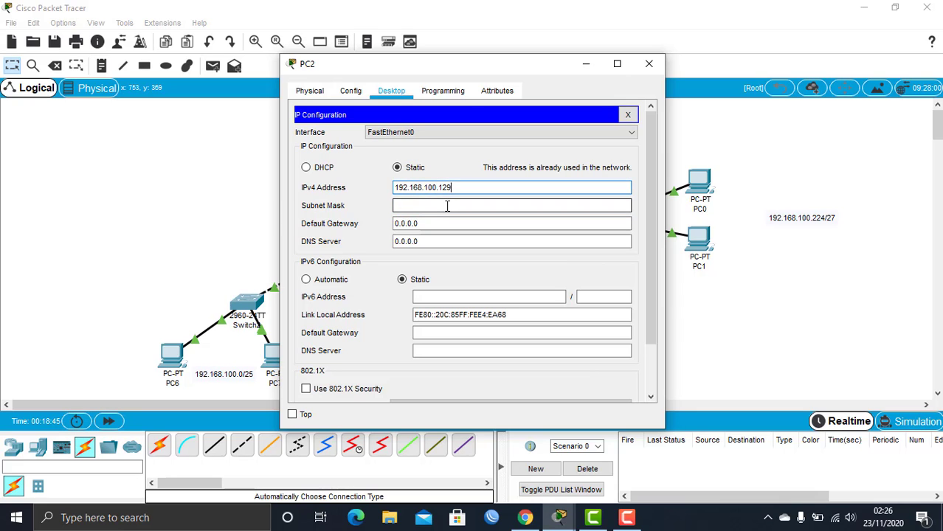
pyautogui.moveTo(463, 69); pyautogui.dragTo(209, 74)
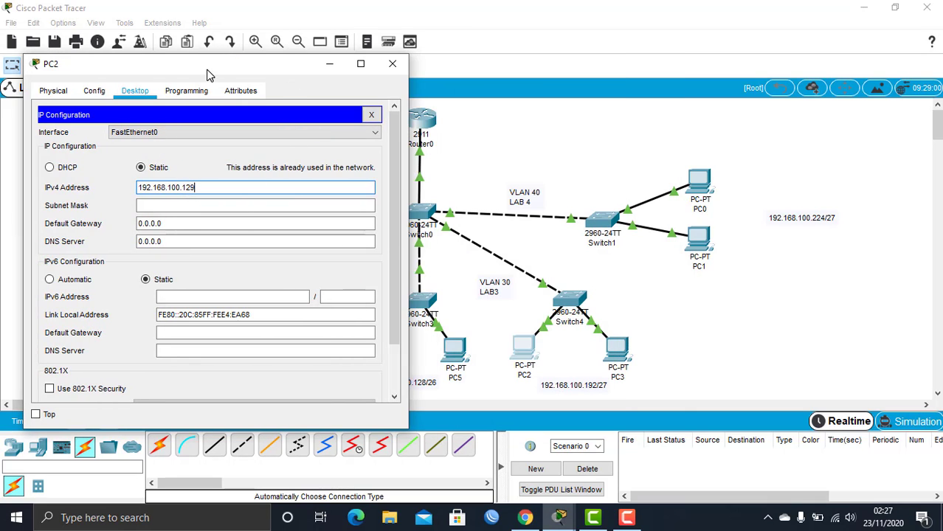
pyautogui.press('BackSpace')
pyautogui.write('94')
pyautogui.press('Tab')
# Set PC2's subnet mask to 255.255.255.224 and default gateway to 192.168.100.193, copying the gateway address before closing the window
pyautogui.click(212, 209)
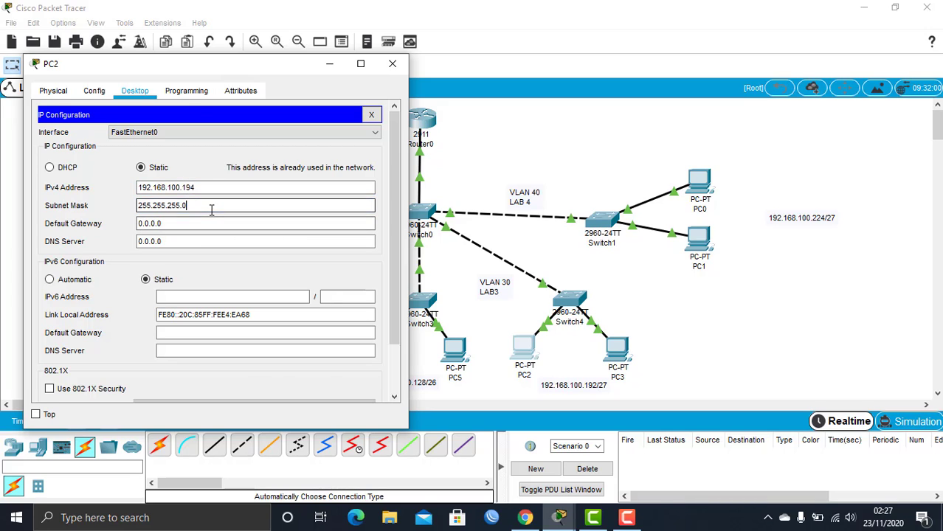
pyautogui.write('224')
pyautogui.press('Tab')
pyautogui.write('192.168.100.129')
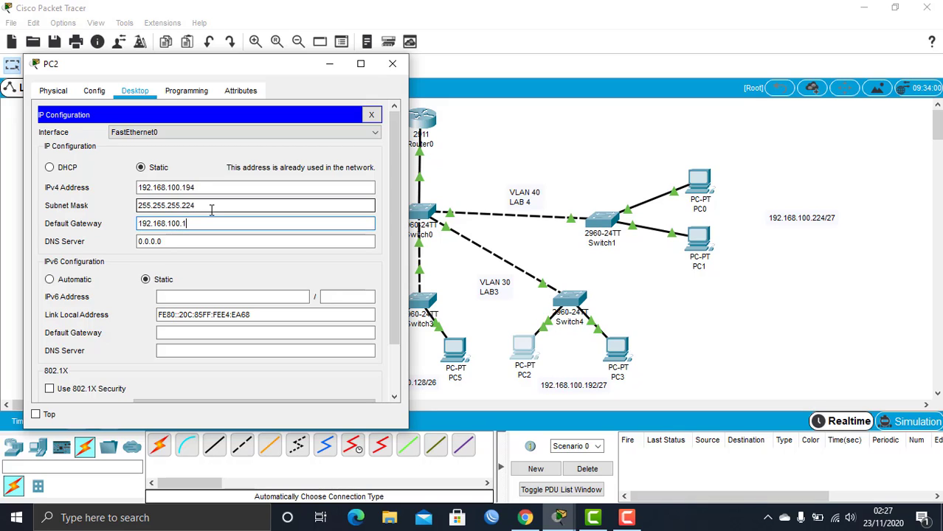
pyautogui.hotkey('ctrl', 'a')
pyautogui.hotkey('ctrl', 'c')
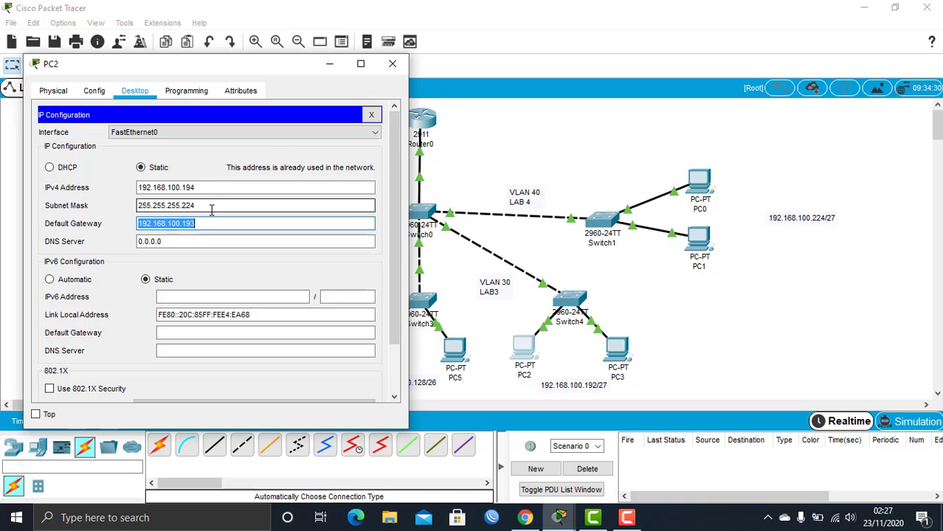
pyautogui.click(392, 63)
# Open PC3's IP Configuration and set its IPv4 address to 192.168.100.195, adapting the copied gateway address
pyautogui.click(607, 341)
pyautogui.click(391, 90)
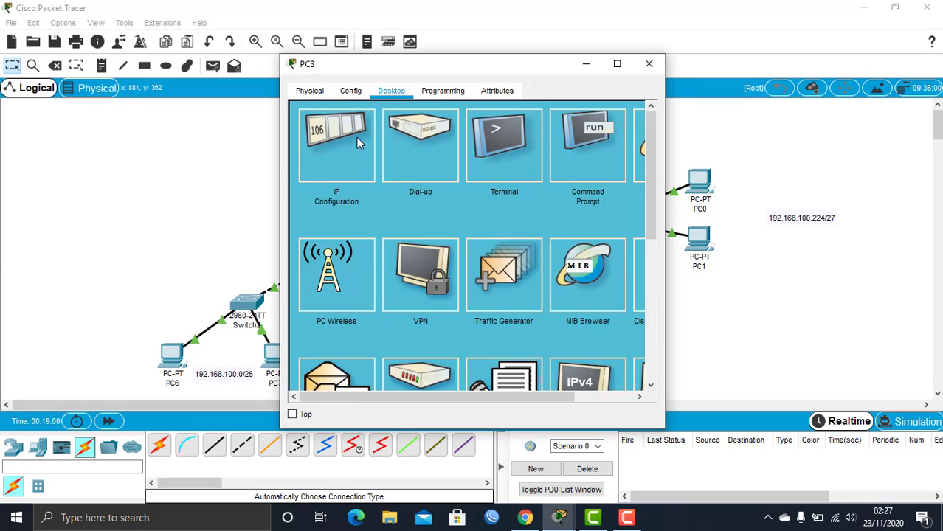
pyautogui.click(356, 141)
pyautogui.click(436, 188)
pyautogui.hotkey('ctrl', 'v')
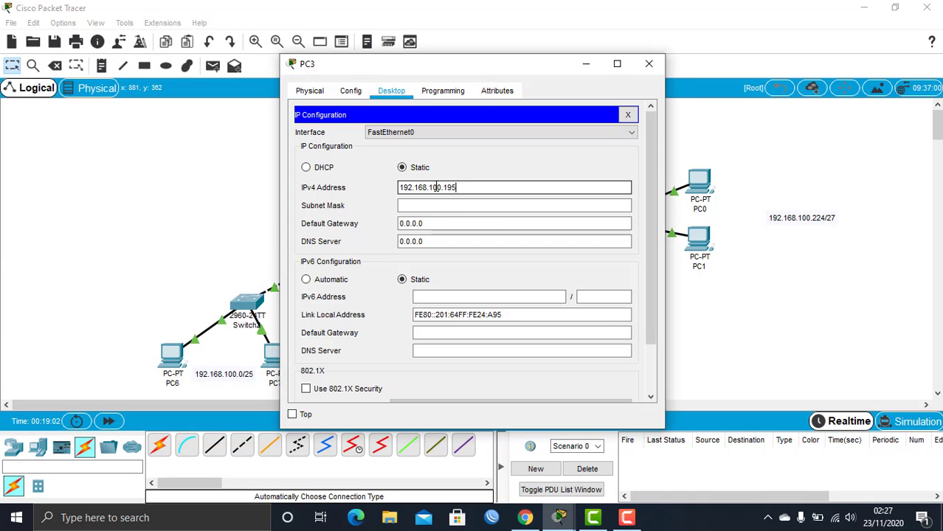
# Set PC3's subnet mask to 255.255.255.224 and default gateway to the copied 192.168.100.193, closing its window
pyautogui.press('Tab')
pyautogui.press('Tab')
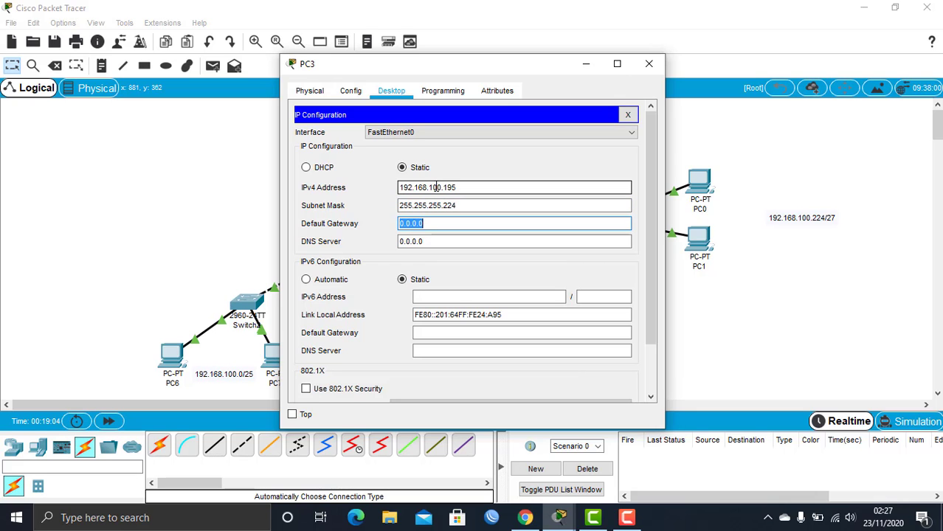
pyautogui.hotkey('ctrl', 'v')
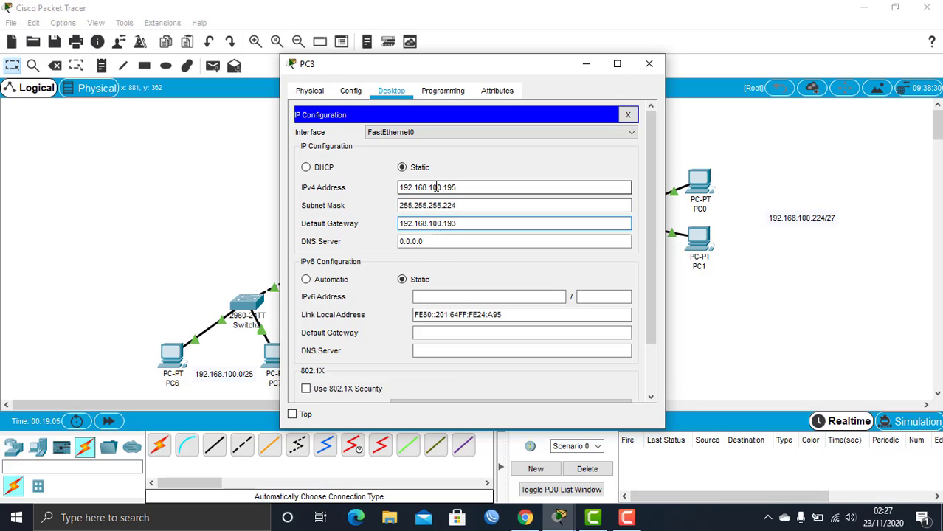
pyautogui.click(649, 64)
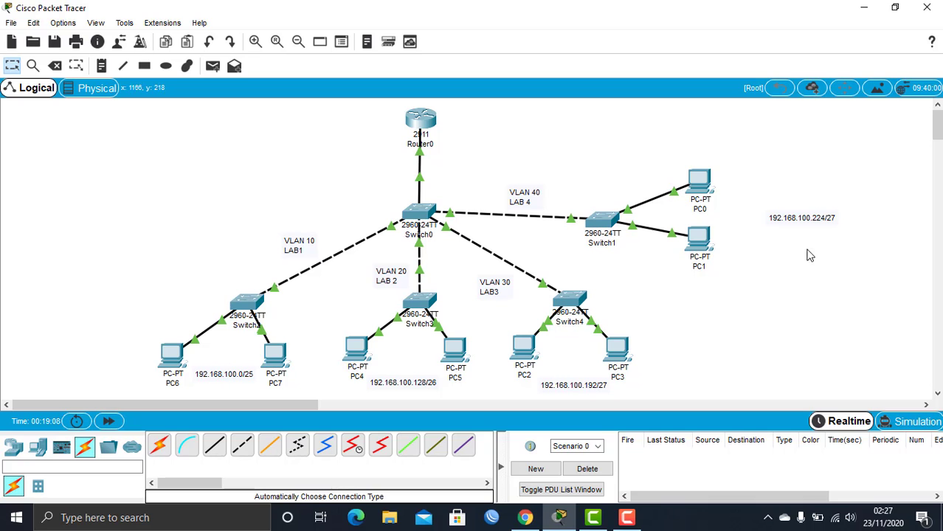
# Open PC0's IP Configuration and set its IPv4 address to 192.168.100.226
pyautogui.click(707, 189)
pyautogui.click(391, 90)
pyautogui.click(347, 130)
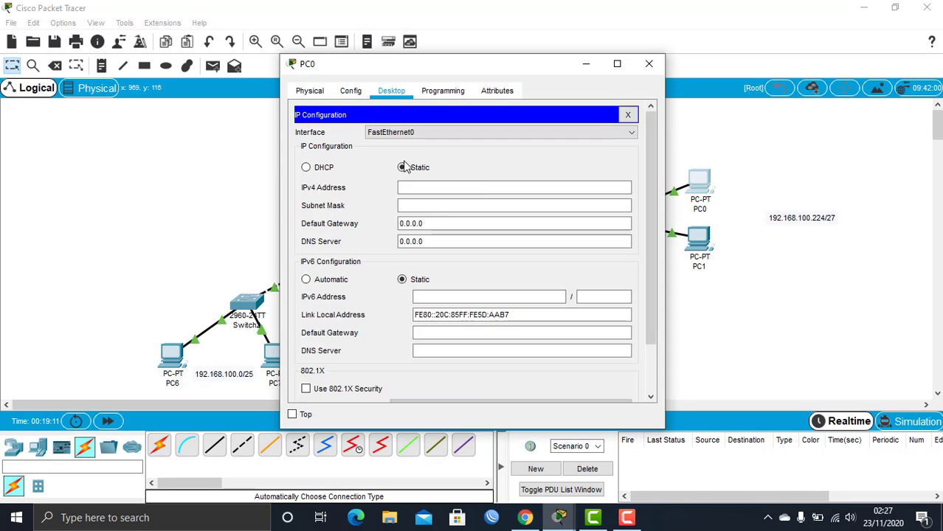
pyautogui.click(461, 185)
pyautogui.write('192.168.100.193')
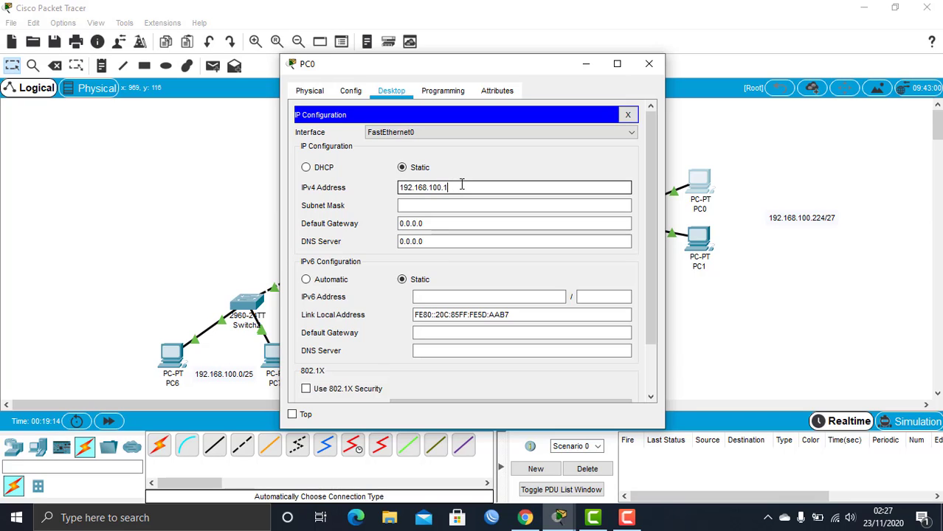
# Set PC0's subnet mask to 255.255.255.224 and default gateway to 192.168.100.225, copying the gateway address before closing the window
pyautogui.press('Tab')
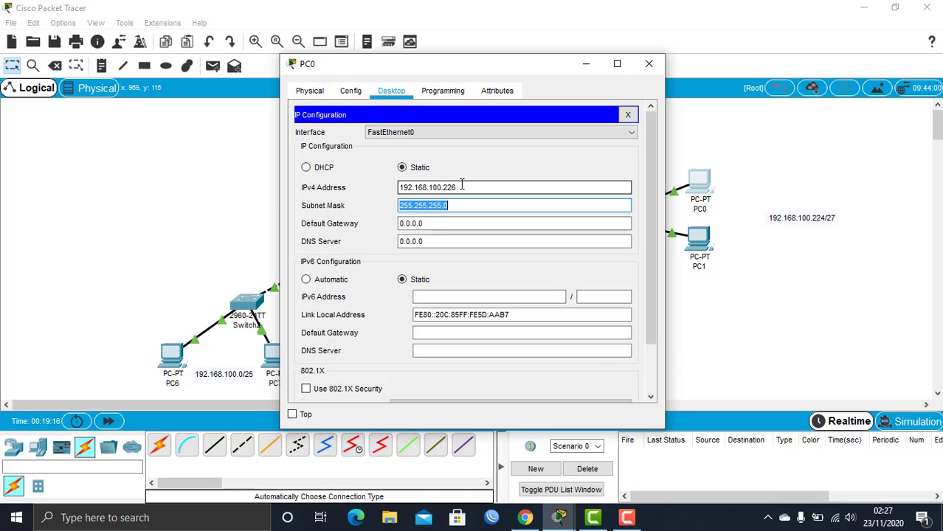
pyautogui.press('End')
pyautogui.write('224')
pyautogui.press('Tab')
pyautogui.write('192.168.100.193')
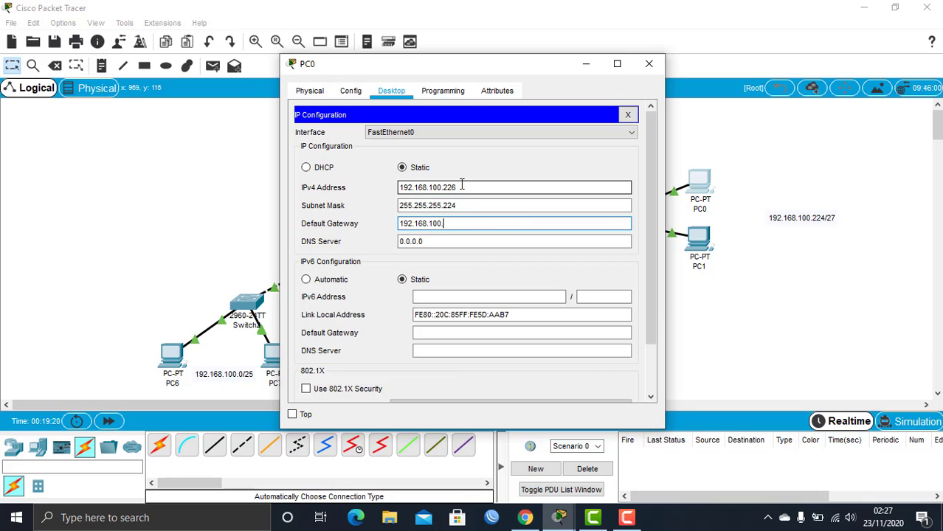
pyautogui.hotkey('ctrl', 'a')
pyautogui.hotkey('ctrl', 'c')
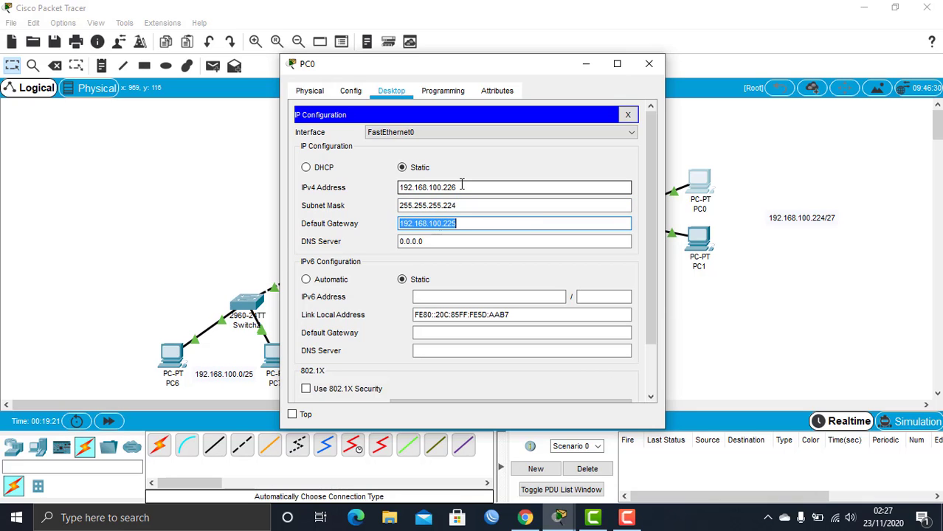
pyautogui.click(649, 63)
# Open PC1's IP Configuration and set its IPv4 address to 192.168.100.227, adapting the copied gateway address
pyautogui.click(694, 243)
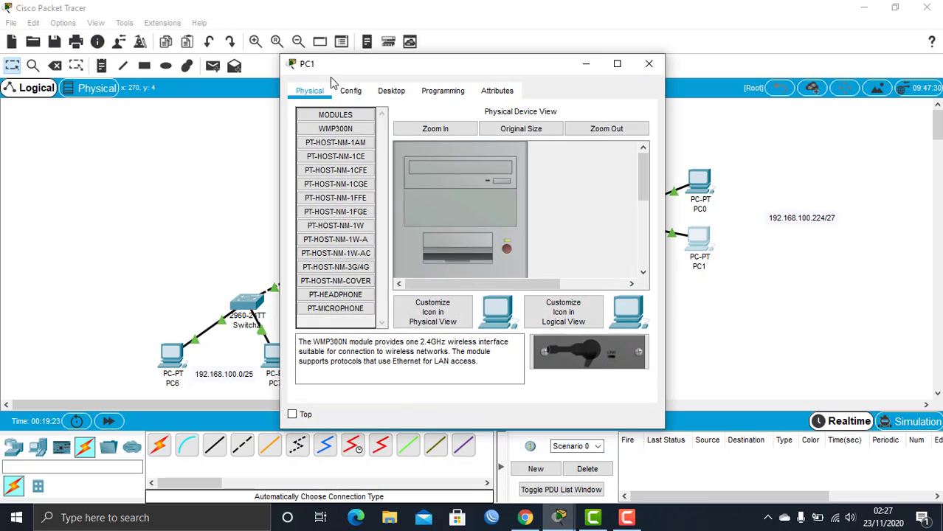
pyautogui.click(391, 90)
pyautogui.click(357, 147)
pyautogui.click(456, 193)
pyautogui.hotkey('ctrl', 'v')
pyautogui.click(451, 203)
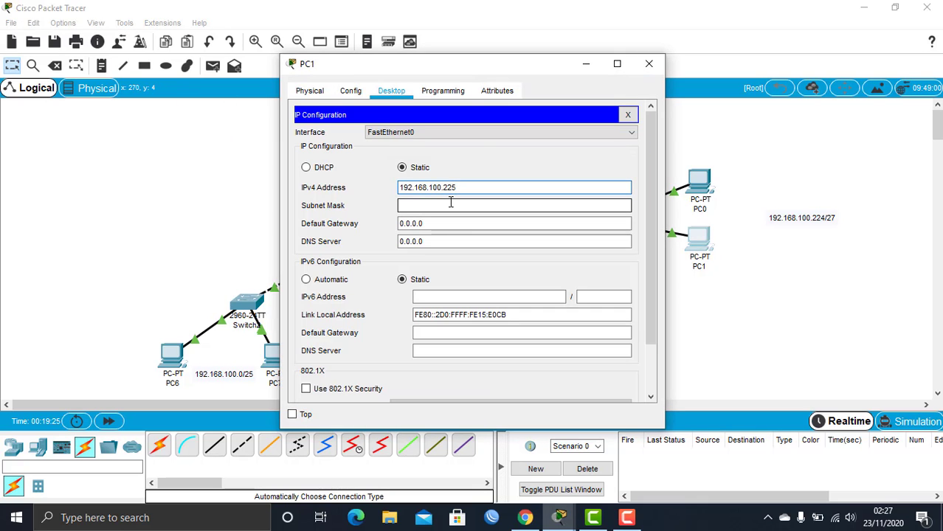
pyautogui.press('BackSpace')
pyautogui.write('7')
# Set PC1's subnet mask to 255.255.255.224 and default gateway to the copied 192.168.100.225, closing its window
pyautogui.click(451, 203)
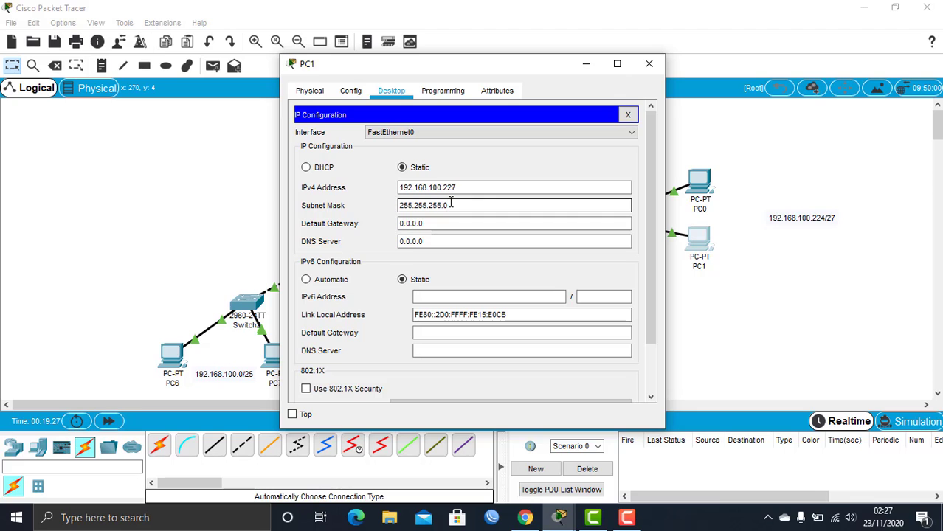
pyautogui.write('224')
pyautogui.press('Tab')
pyautogui.hotkey('ctrl', 'v')
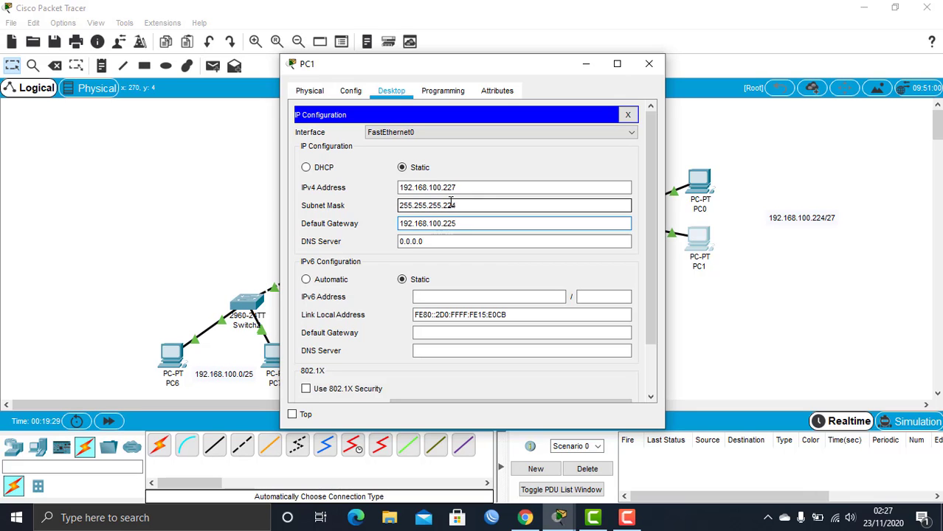
pyautogui.click(649, 64)
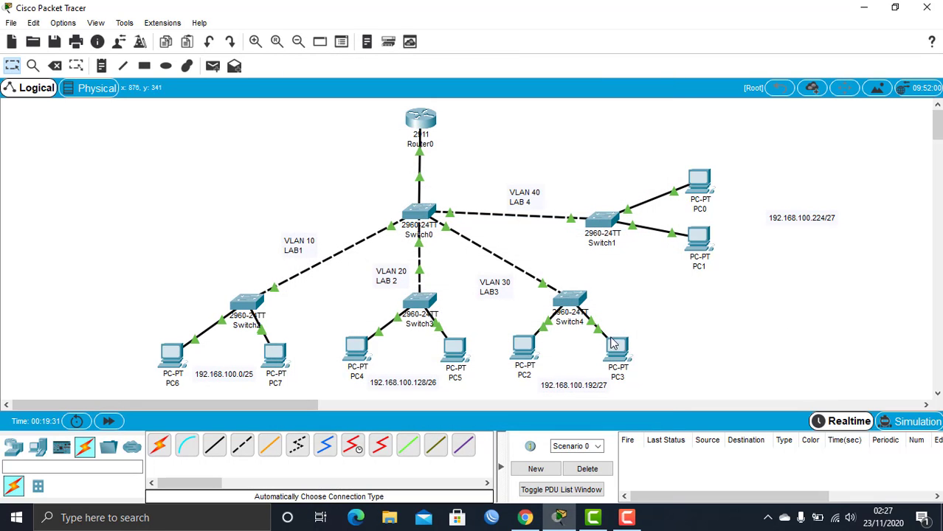
# Nudge PC3 slightly in the workspace, and test VLAN 10 with a simple PDU from PC6 to PC7
pyautogui.moveTo(611, 343); pyautogui.dragTo(609, 338)
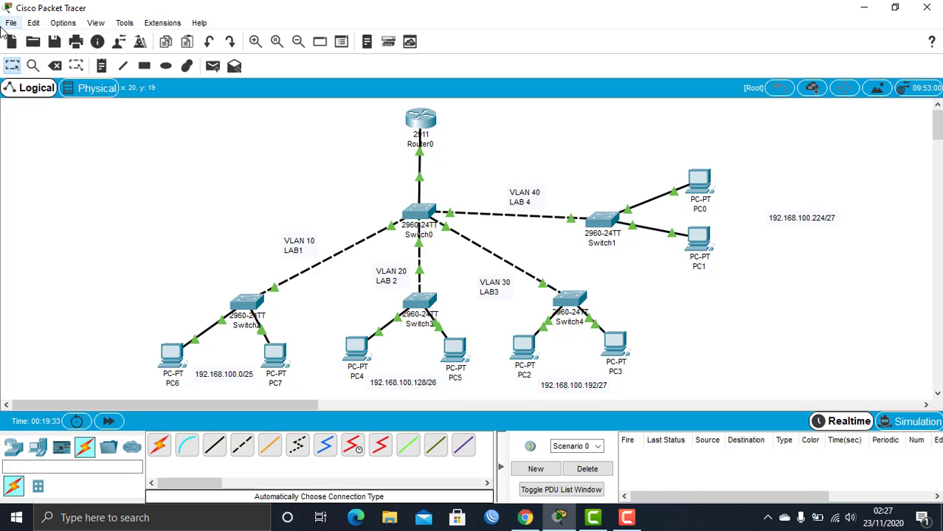
pyautogui.click(213, 66)
pyautogui.click(172, 356)
pyautogui.click(275, 356)
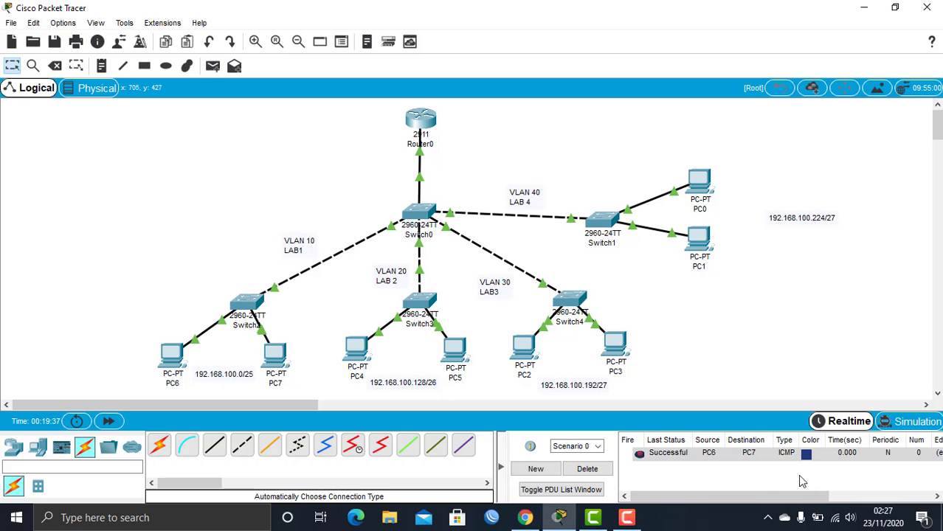
pyautogui.click(672, 456)
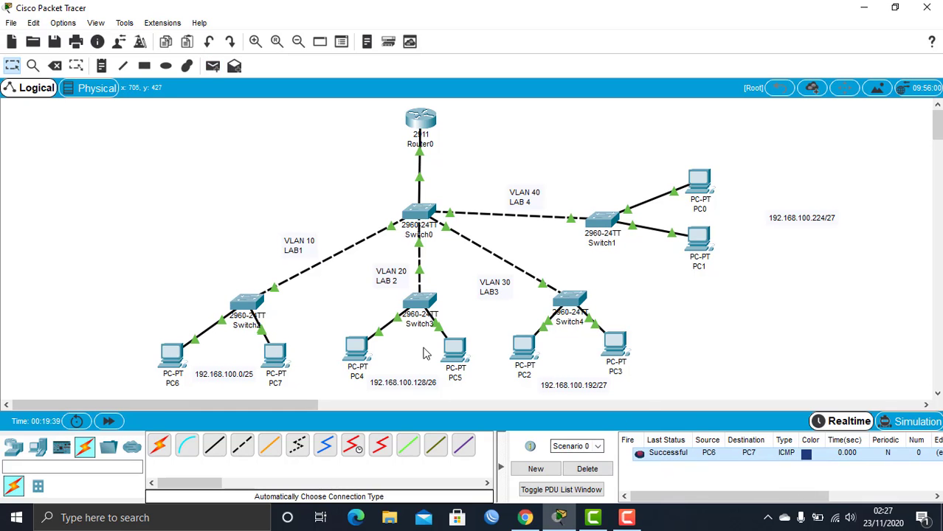
# Ping the VLAN 10 gateway 192.168.100.1 from PC6's Command Prompt, interrupting the ping after a couple of replies
pyautogui.click(172, 356)
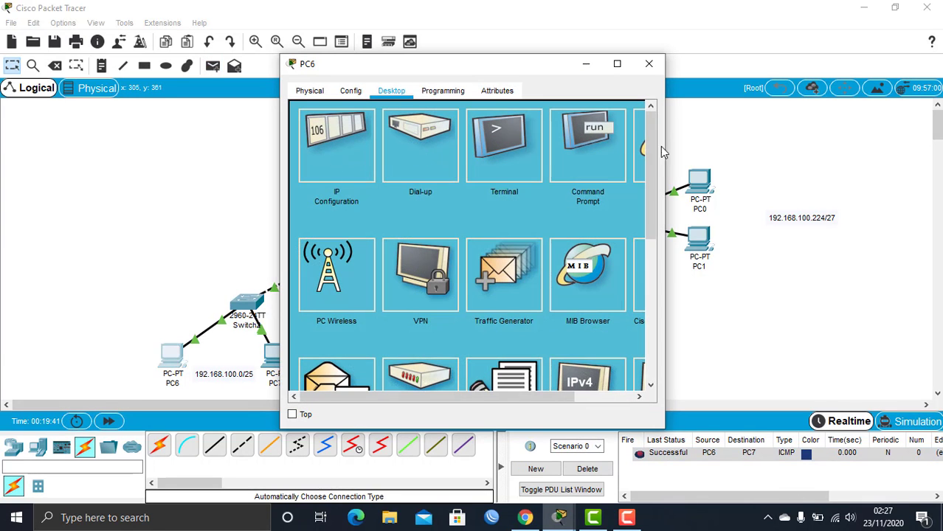
pyautogui.click(585, 153)
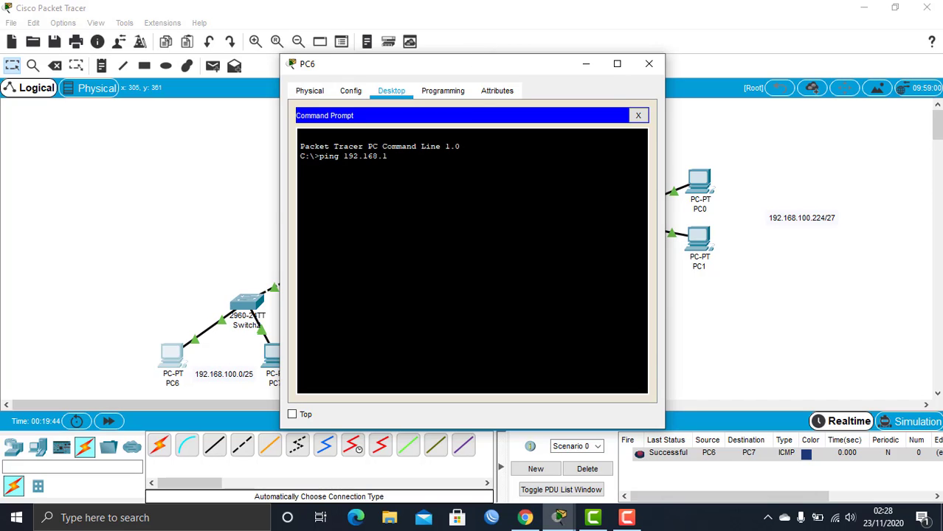
pyautogui.press('Return')
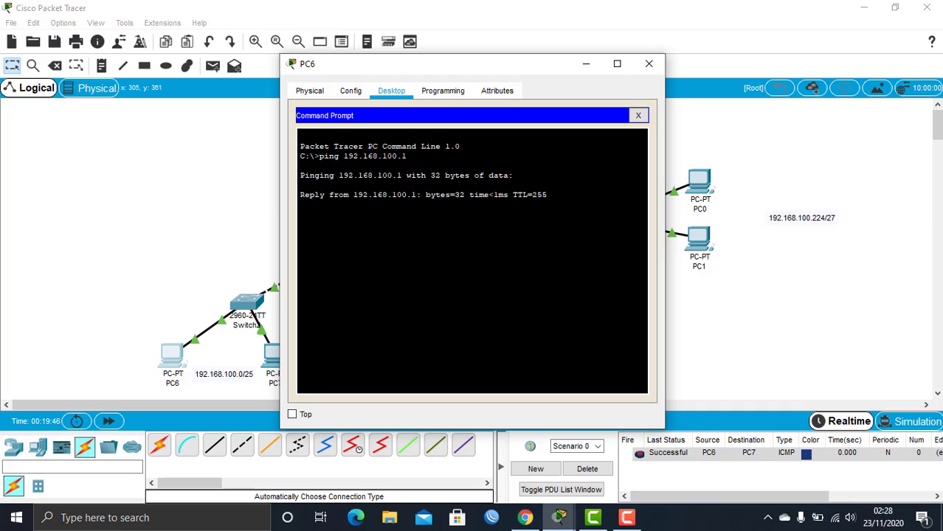
pyautogui.hotkey('ctrl', 'c')
# Ping 192.168.100.3 from PC6, interrupt the ping after a couple of replies and close PC6's window
pyautogui.press('Up')
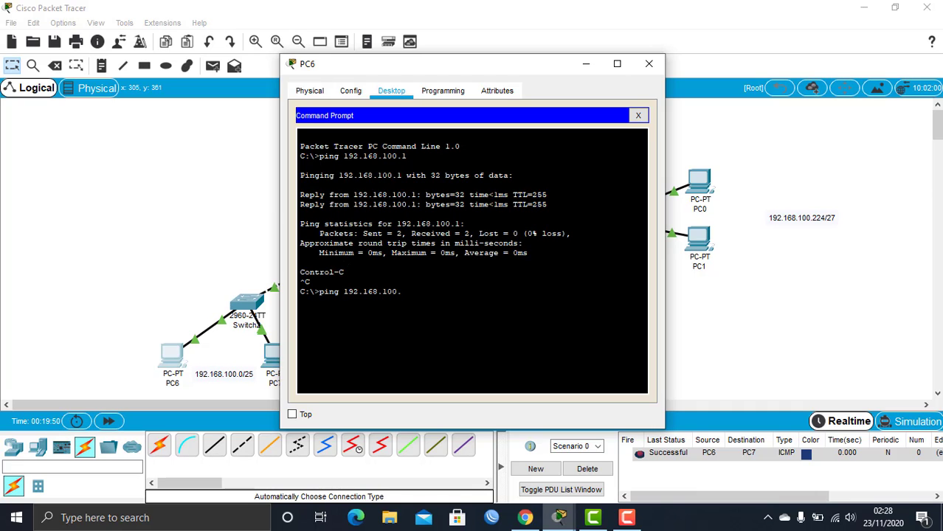
pyautogui.press('Return')
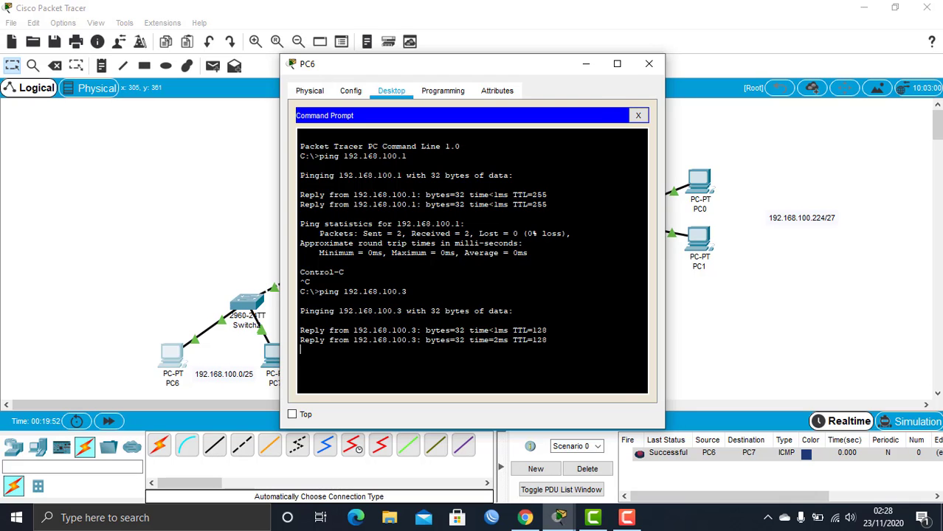
pyautogui.hotkey('ctrl', 'c')
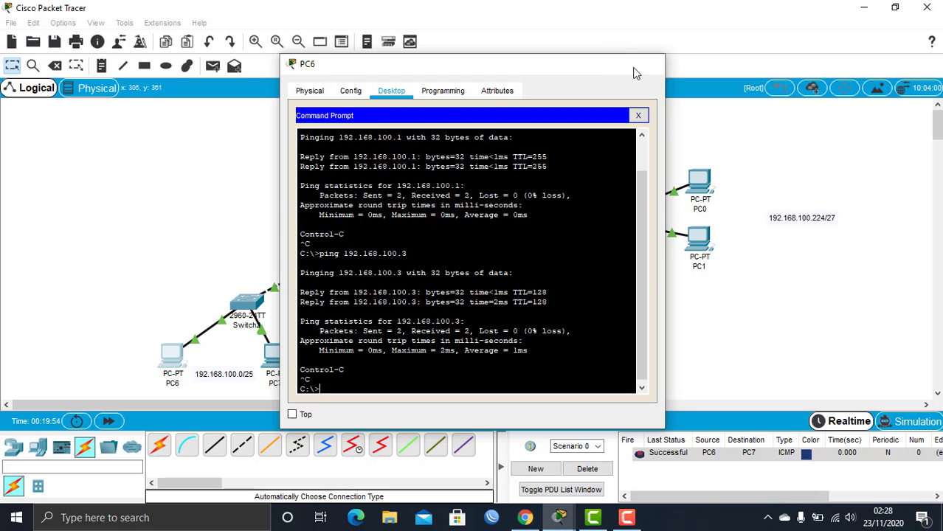
pyautogui.click(648, 64)
# Test VLANs 20 and 30 with simple PDUs from PC4 to PC5 and from PC2 to PC3
pyautogui.click(213, 65)
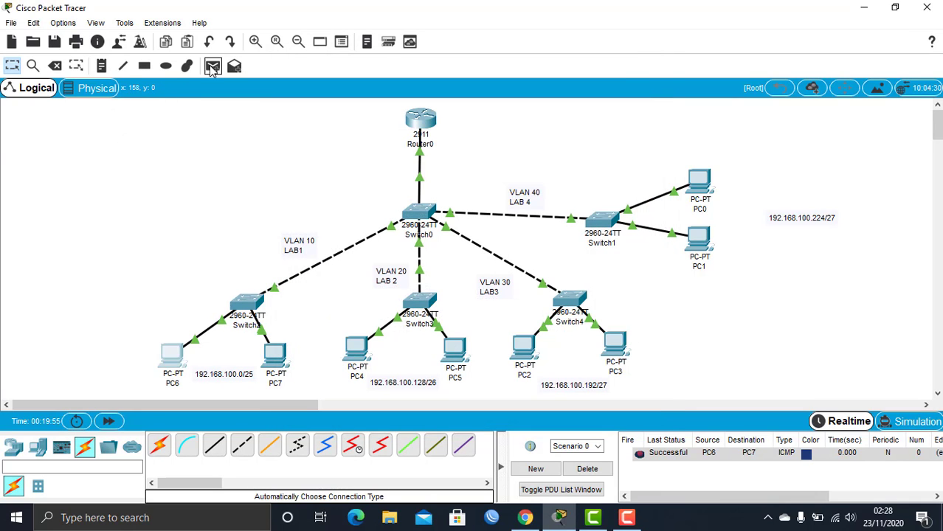
pyautogui.click(360, 353)
pyautogui.click(453, 354)
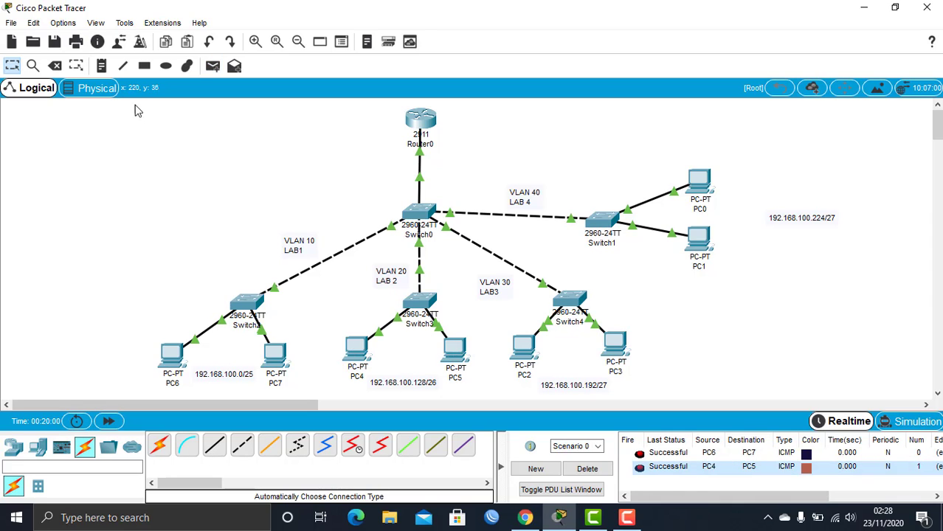
pyautogui.click(213, 66)
pyautogui.click(526, 353)
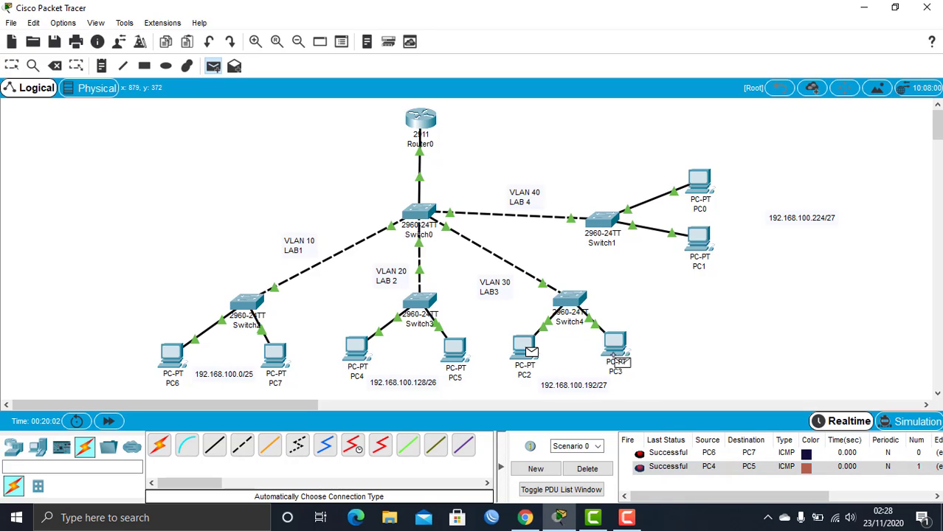
pyautogui.click(614, 346)
# Test VLAN 40 with a simple PDU from PC0 to PC1, and clear the PDU list after checking its results
pyautogui.click(212, 66)
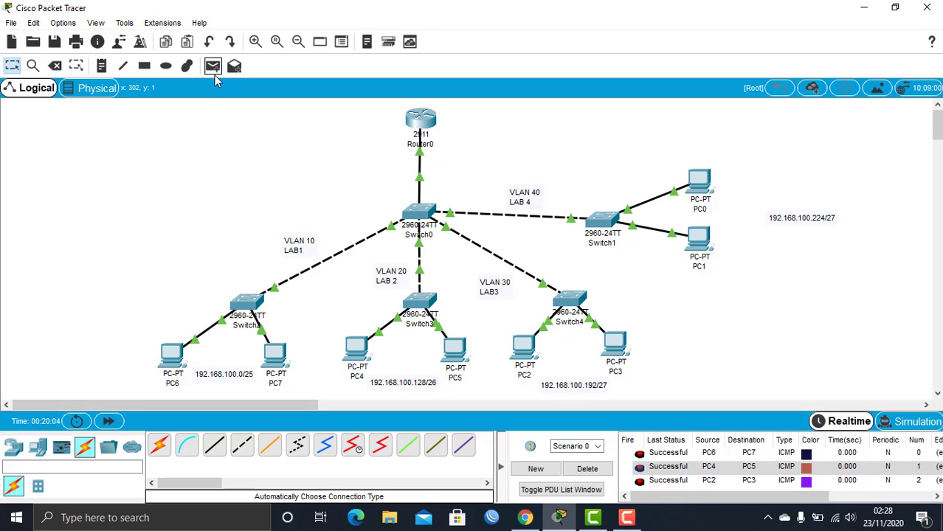
pyautogui.click(702, 180)
pyautogui.click(700, 241)
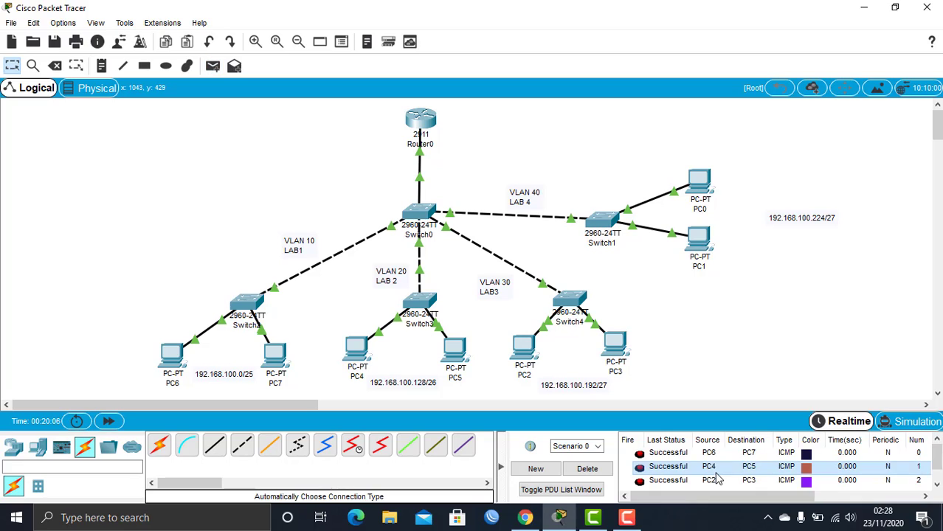
pyautogui.scroll(-1, 738, 469)
pyautogui.click(610, 473)
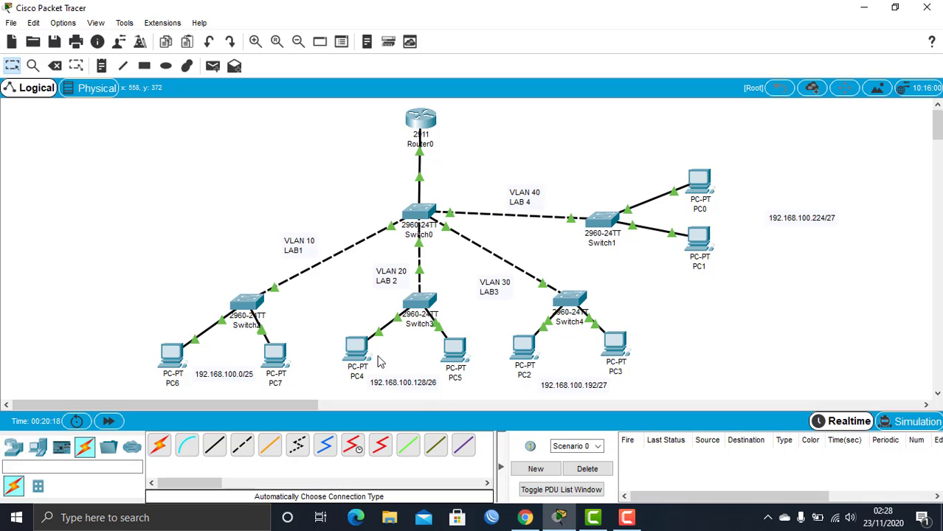
# Open PC6's Command Prompt and move its window aside to uncover the other VLANs' devices
pyautogui.click(172, 356)
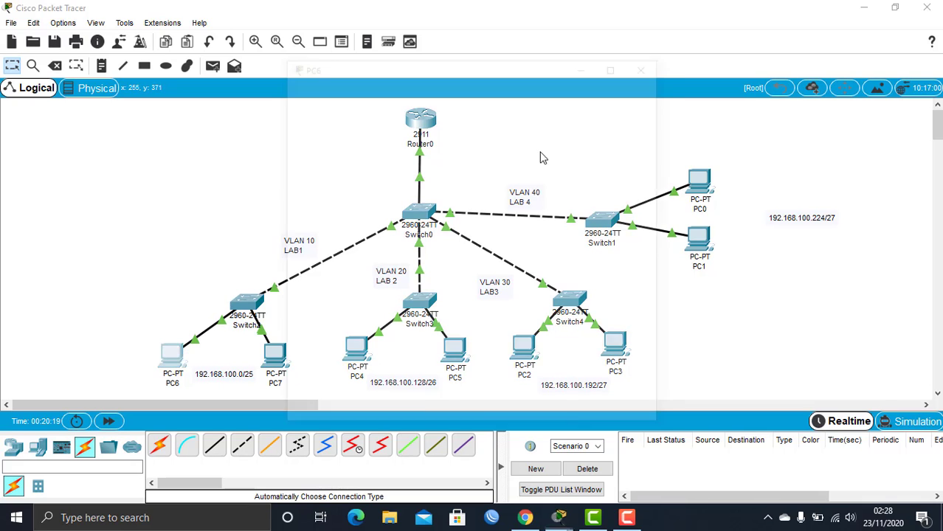
pyautogui.click(577, 150)
pyautogui.moveTo(440, 64); pyautogui.dragTo(202, 35)
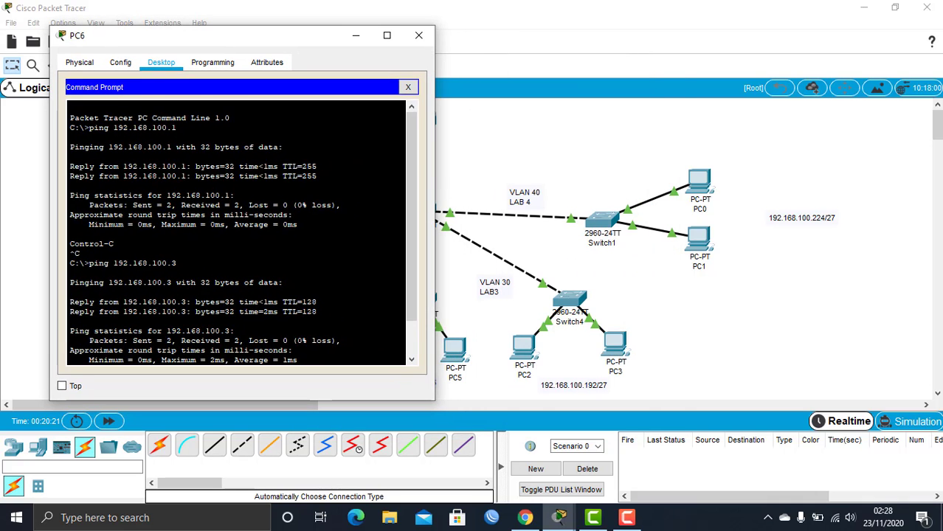
pyautogui.moveTo(262, 43); pyautogui.dragTo(201, 37)
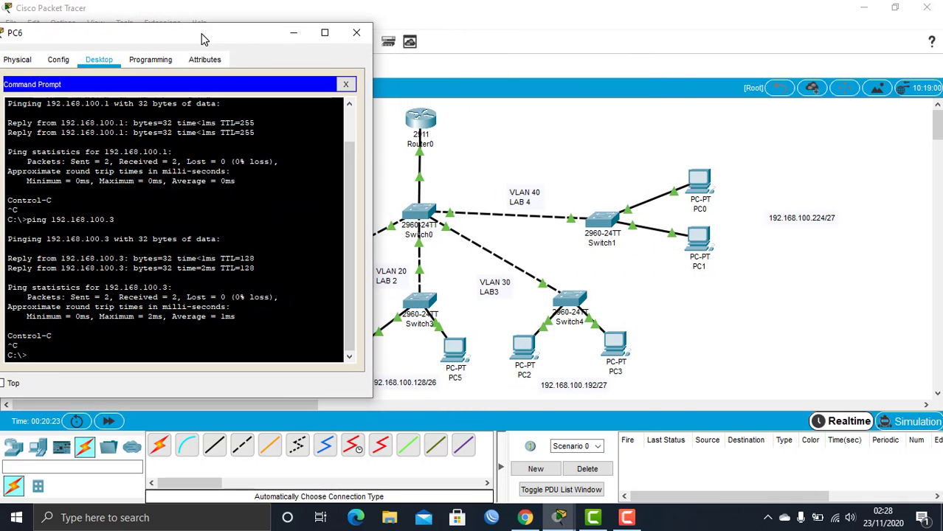
# Look up PC4's IPv4 address in its IP configuration and return to PC6's Command Prompt
pyautogui.click(407, 355)
pyautogui.click(361, 352)
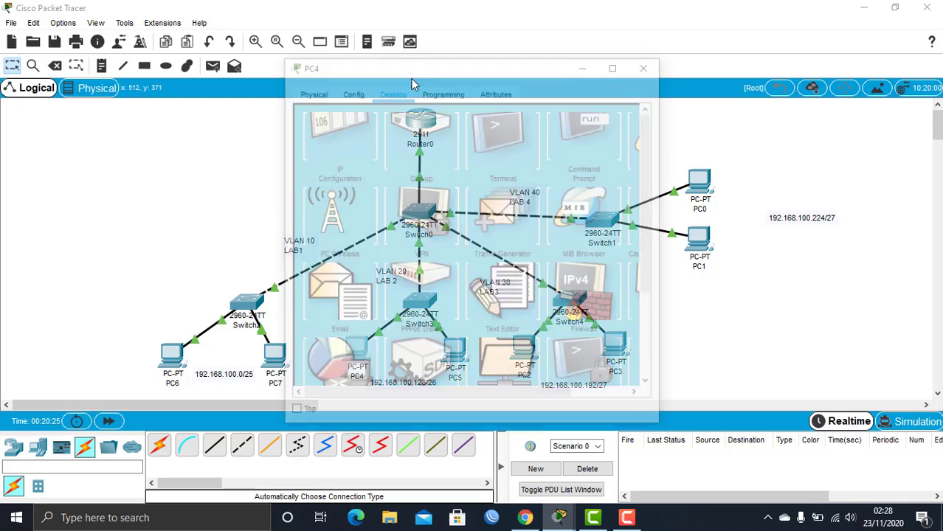
pyautogui.click(352, 145)
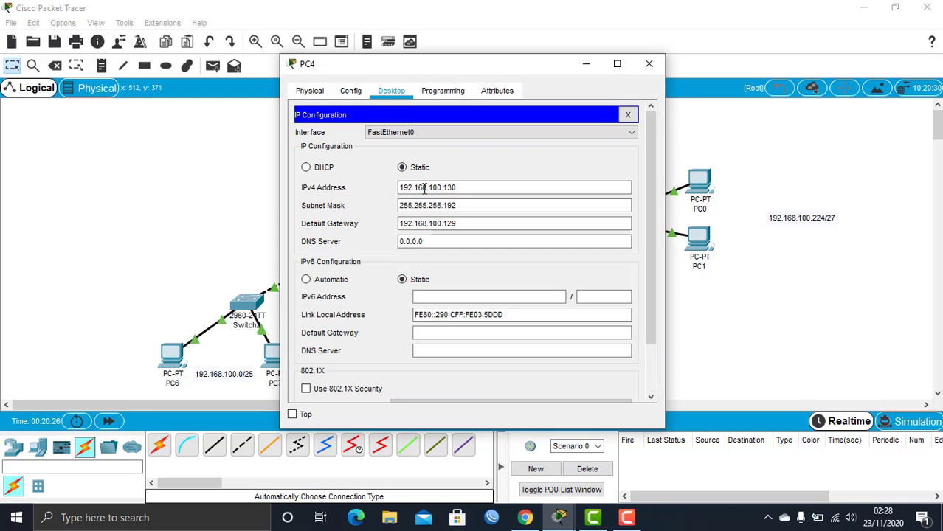
pyautogui.click(649, 64)
pyautogui.moveTo(559, 517)
pyautogui.click(620, 469)
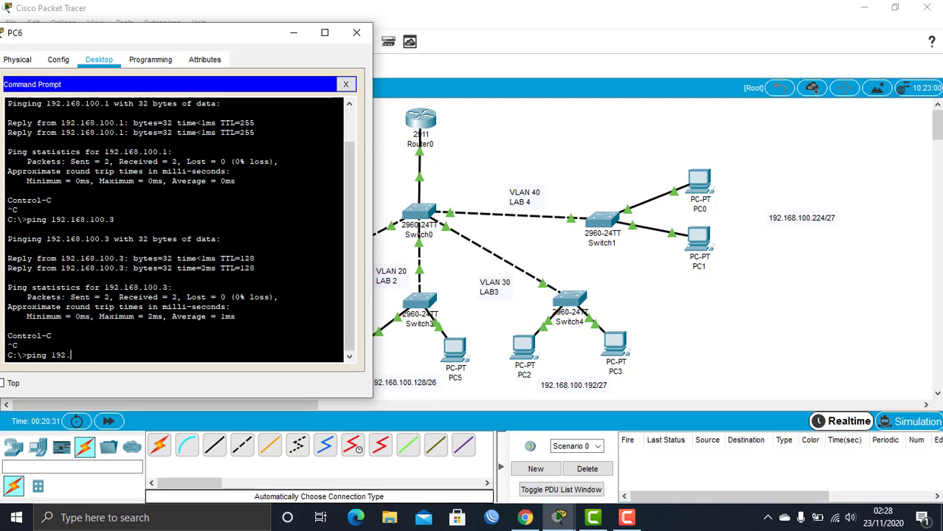
# Ping PC4 at 192.168.100.130 from PC6 twice, interrupt the second ping and leave PC6's window
pyautogui.write('ping 192.168.100.130')
pyautogui.press('Return')
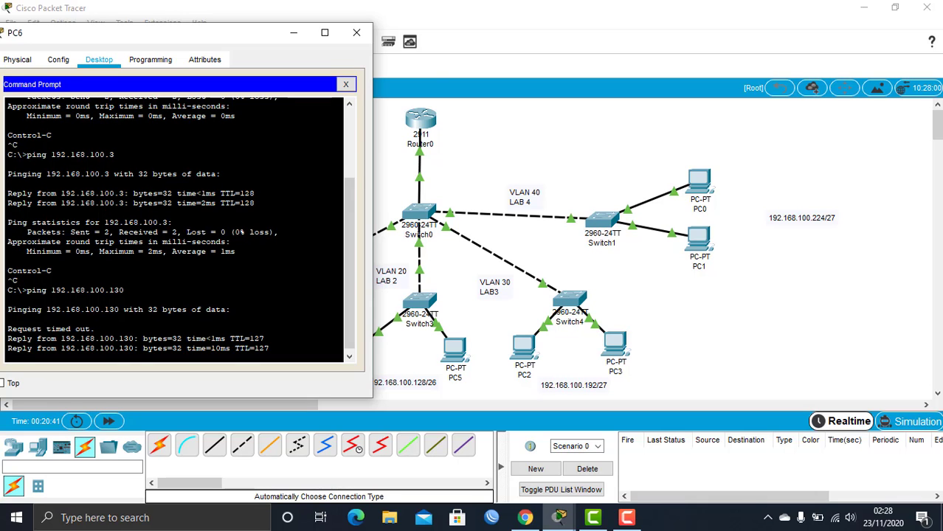
pyautogui.press('Up')
pyautogui.press('Return')
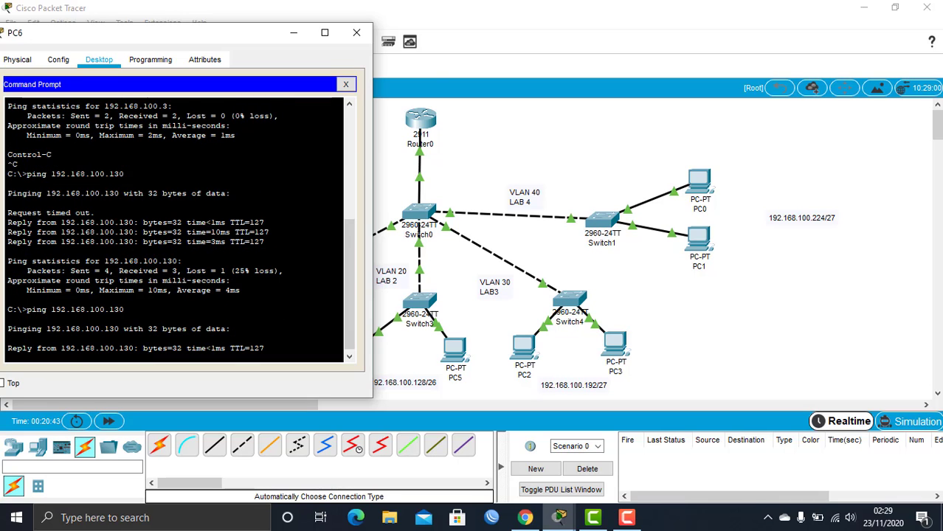
pyautogui.hotkey('ctrl', 'c')
pyautogui.hotkey('alt', 'F4')
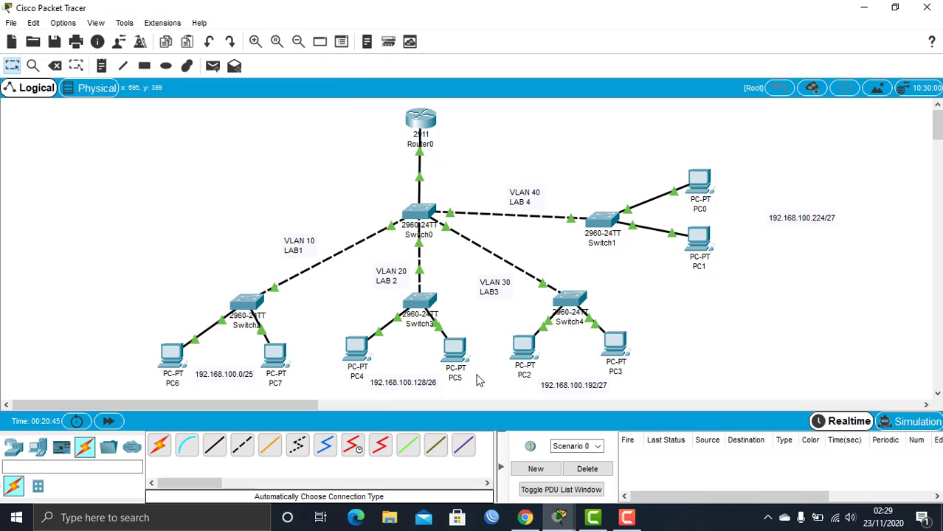
# Copy PC2's IPv4 address from its IP configuration and return to PC6's Command Prompt
pyautogui.click(521, 368)
pyautogui.click(357, 145)
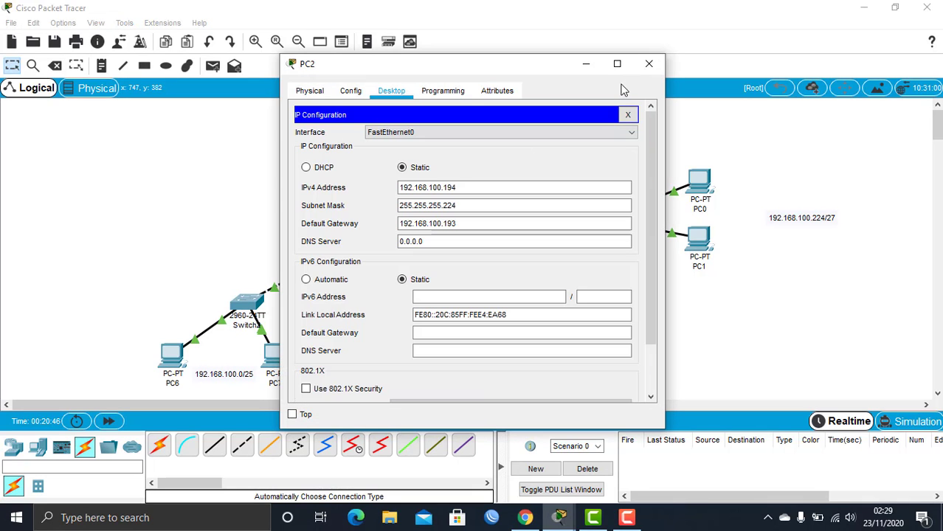
pyautogui.moveTo(464, 187); pyautogui.dragTo(366, 189)
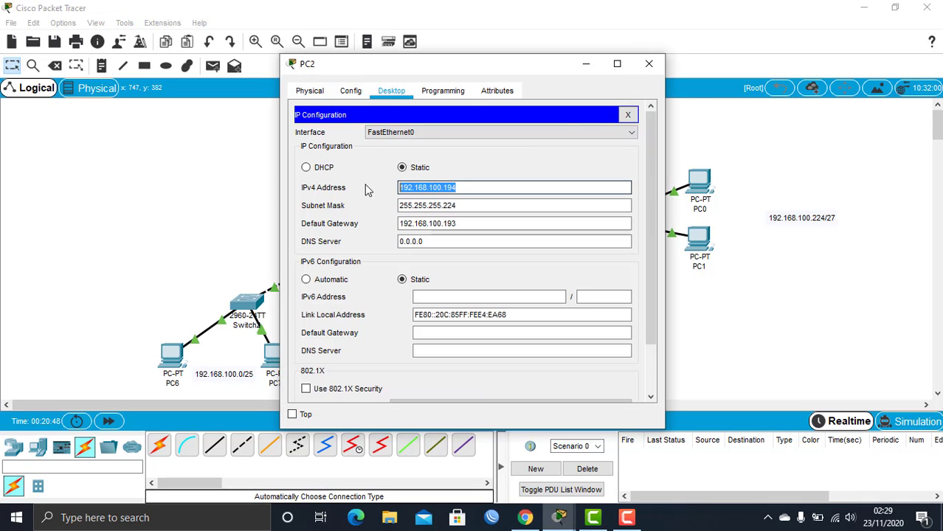
pyautogui.click(650, 64)
pyautogui.moveTo(559, 517)
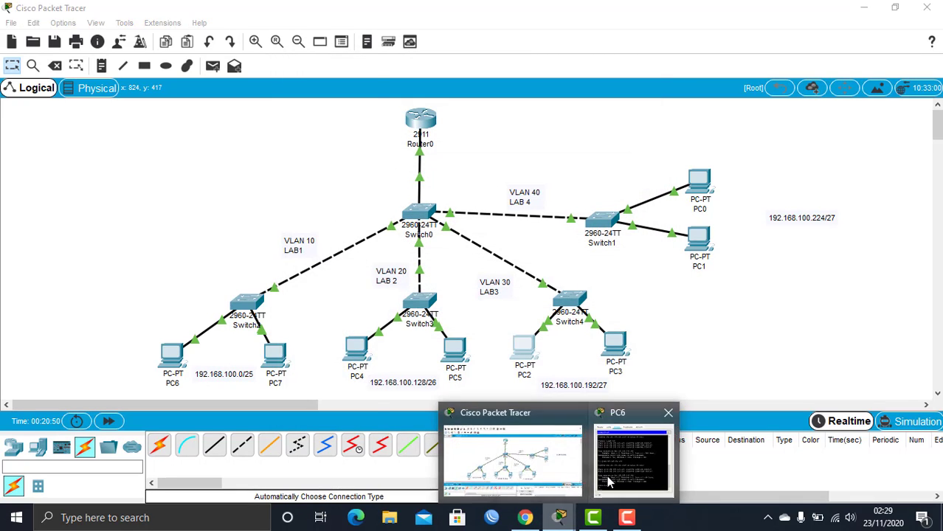
pyautogui.click(636, 459)
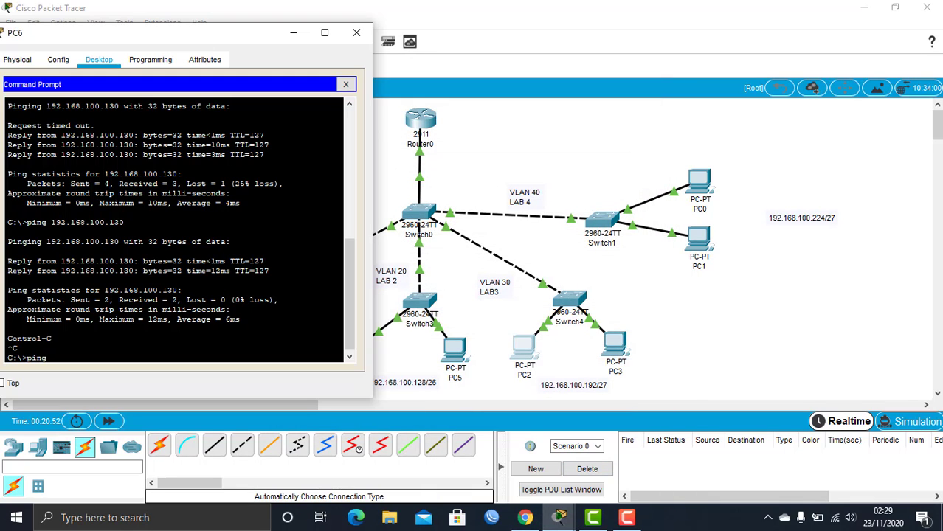
# Ping PC2 at 192.168.100.194 from PC6 twice, interrupting each ping after the first replies
pyautogui.rightClick(281, 319)
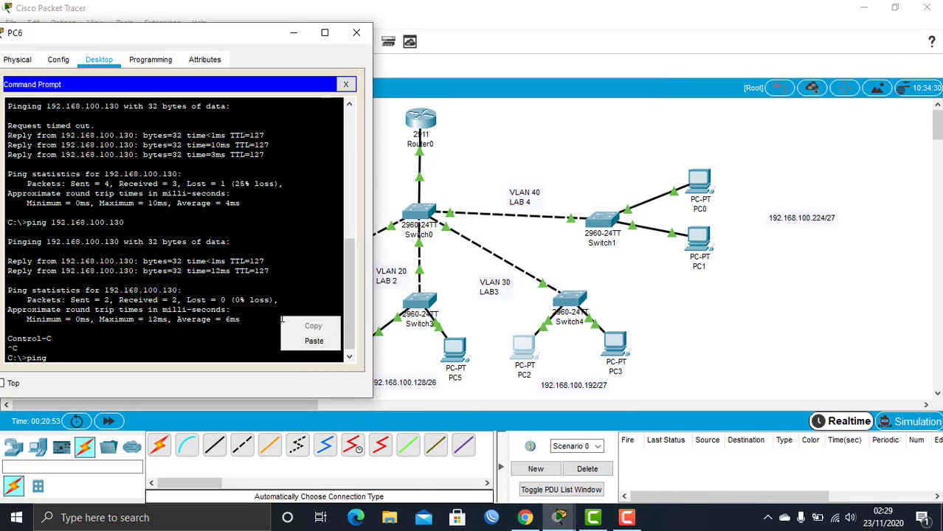
pyautogui.click(314, 341)
pyautogui.press('Return')
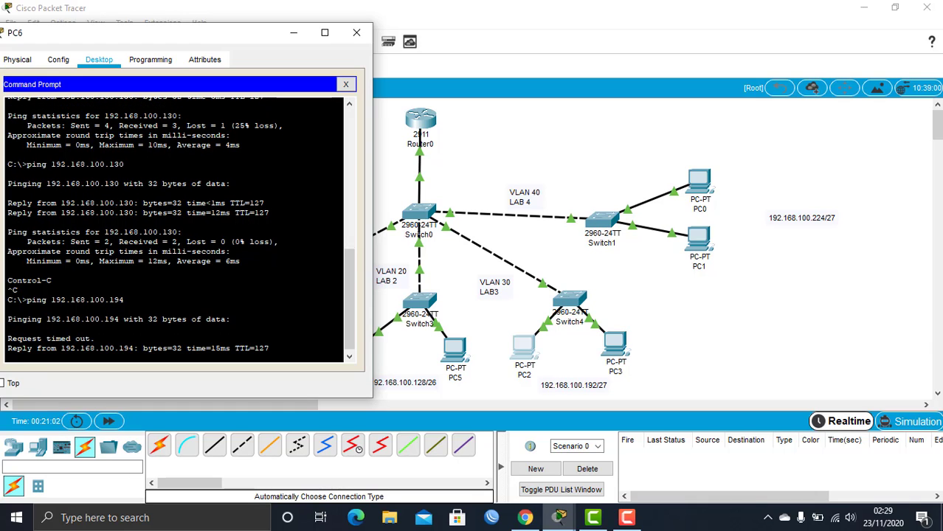
pyautogui.hotkey('ctrl', 'c')
pyautogui.press('Up')
pyautogui.press('Return')
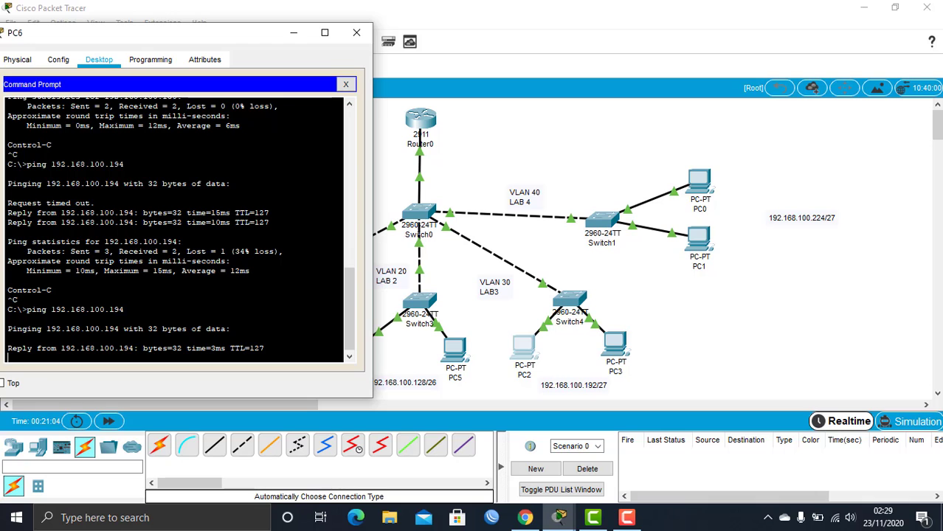
pyautogui.hotkey('ctrl', 'c')
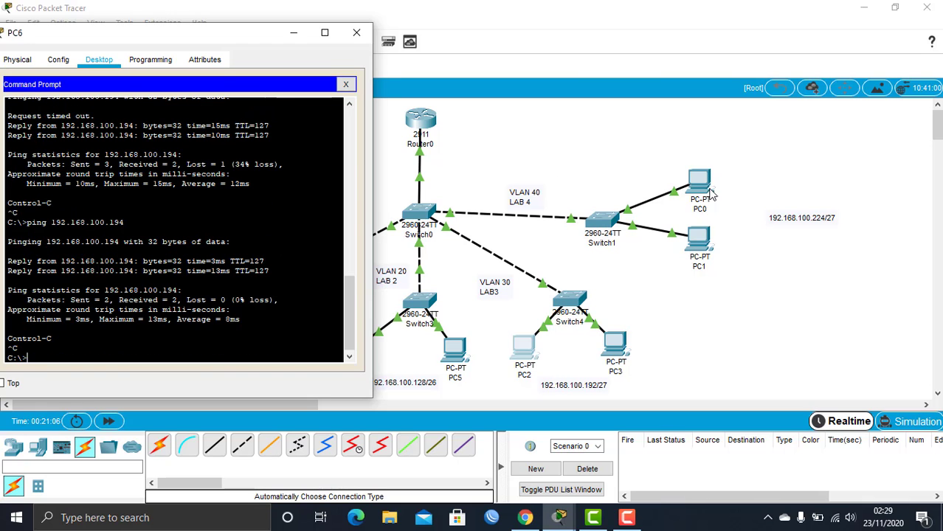
# Copy PC0's IPv4 address from its IP configuration and return to PC6's Command Prompt
pyautogui.click(699, 180)
pyautogui.click(366, 147)
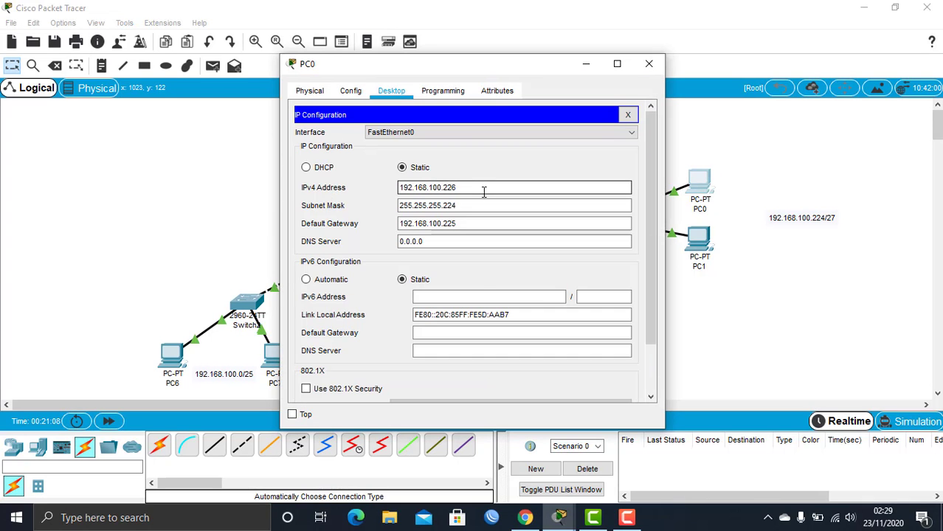
pyautogui.moveTo(458, 189); pyautogui.dragTo(336, 188)
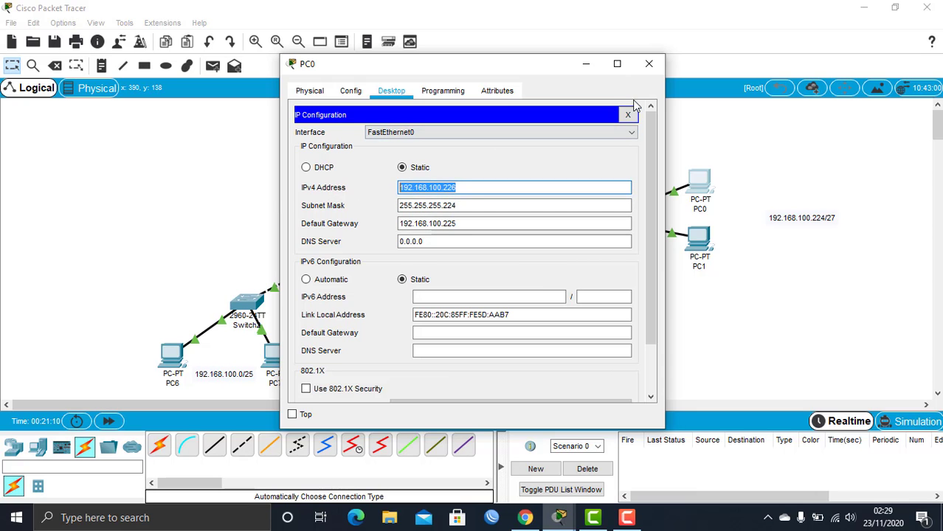
pyautogui.click(649, 63)
pyautogui.moveTo(591, 508)
pyautogui.click(631, 461)
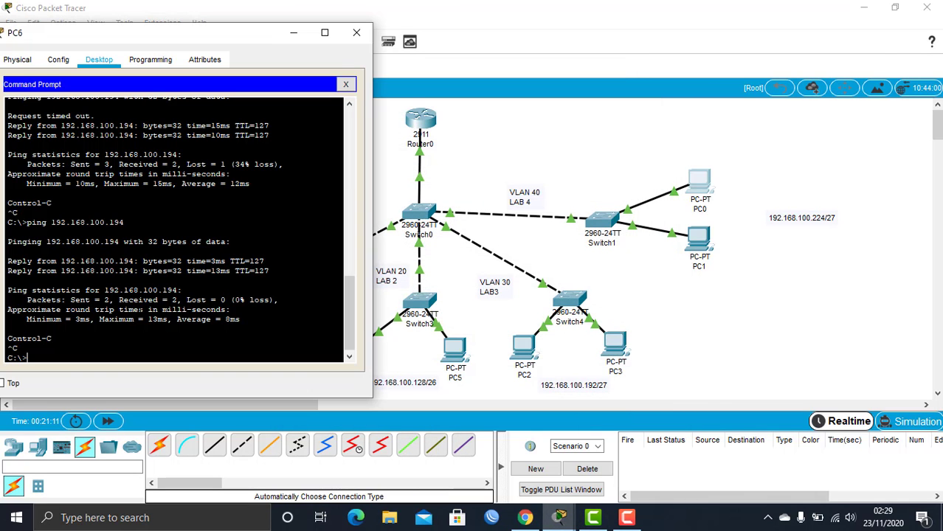
# Ping PC0 at 192.168.100.226 from PC6 and close PC6's window
pyautogui.write('ping')
pyautogui.rightClick(138, 308)
pyautogui.click(169, 333)
pyautogui.press('Return')
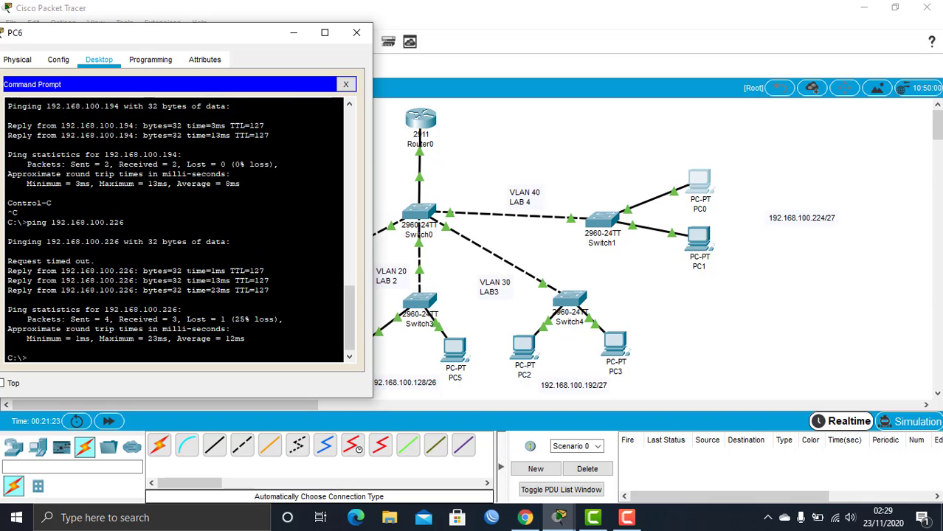
pyautogui.press('Return')
pyautogui.click(357, 33)
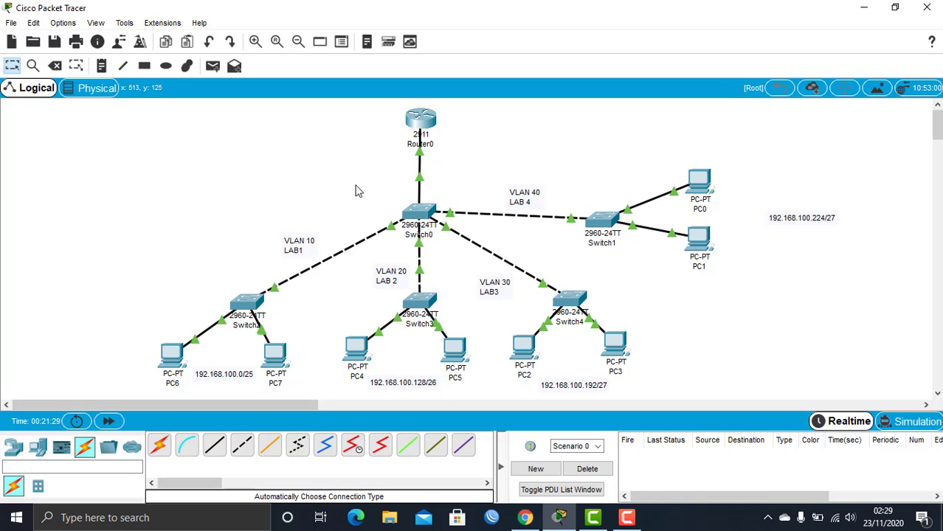
# Try a simple PDU between VLANs 40 and 30 from PC0 to PC3, and delete it from the PDU list
pyautogui.click(212, 65)
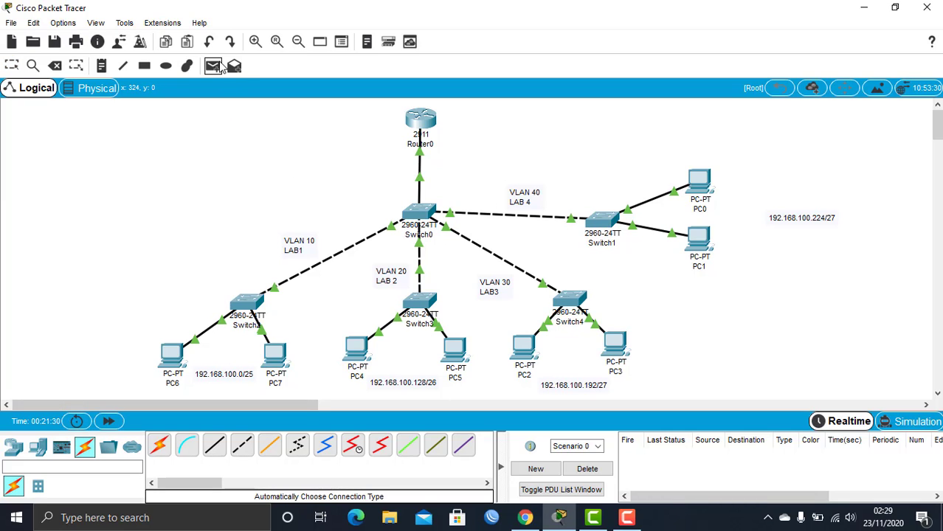
pyautogui.click(698, 192)
pyautogui.click(612, 341)
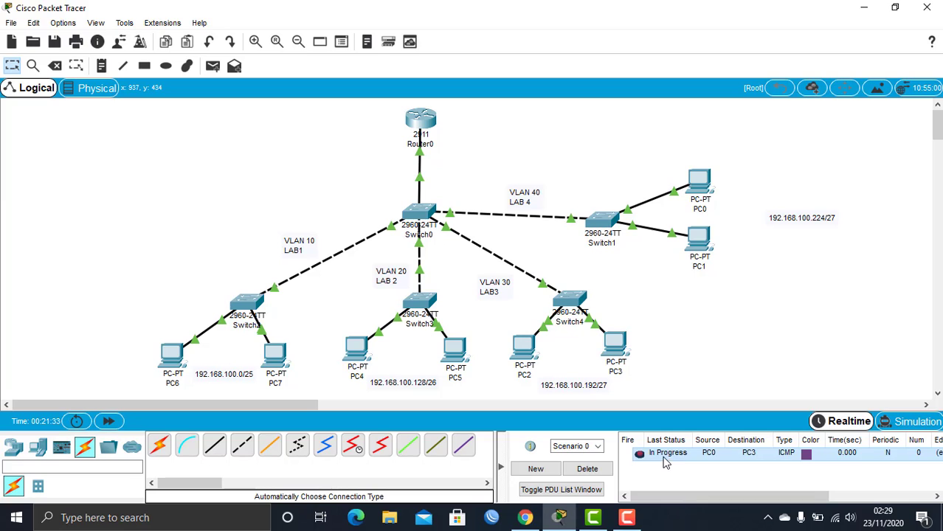
pyautogui.click(608, 469)
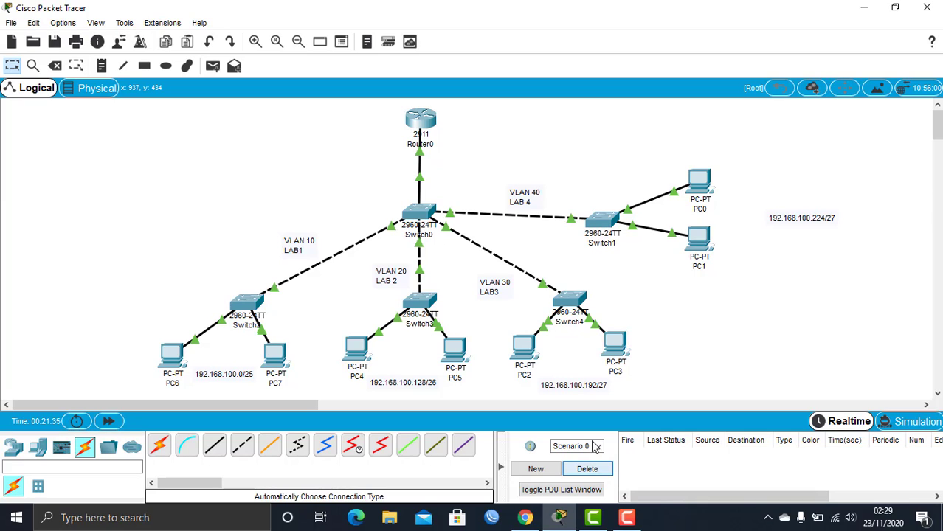
# Test VLANs 40 and 30 with simple PDUs from PC0 to PC3, PC1 to PC3 and PC2 to PC0
pyautogui.click(212, 65)
pyautogui.click(701, 189)
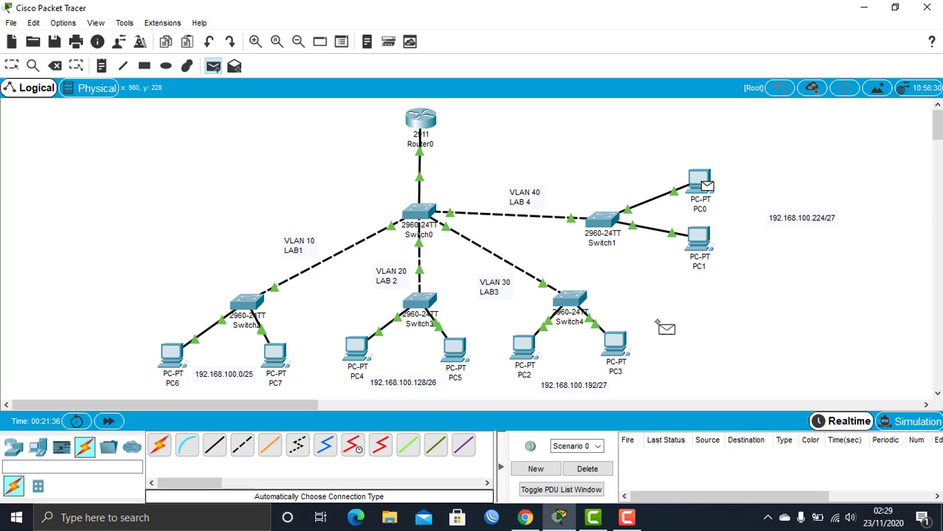
pyautogui.click(613, 347)
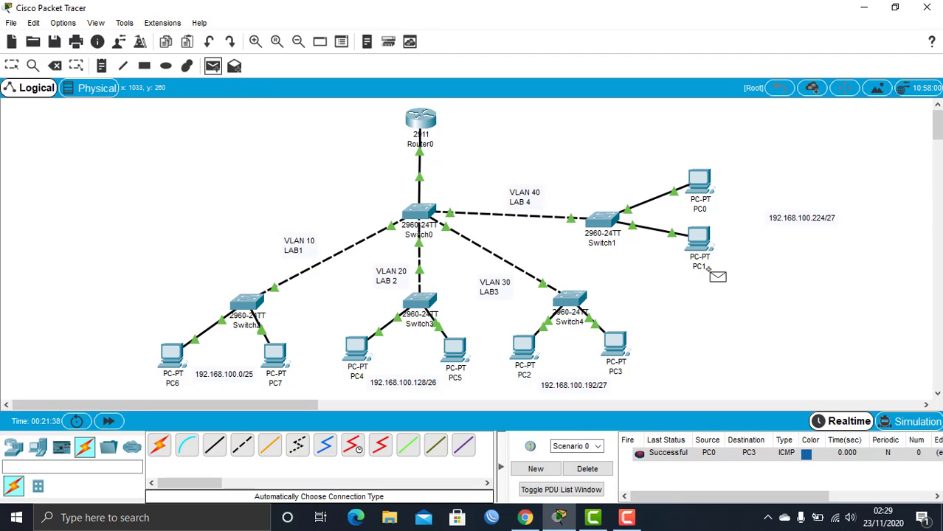
pyautogui.click(710, 271)
pyautogui.click(618, 349)
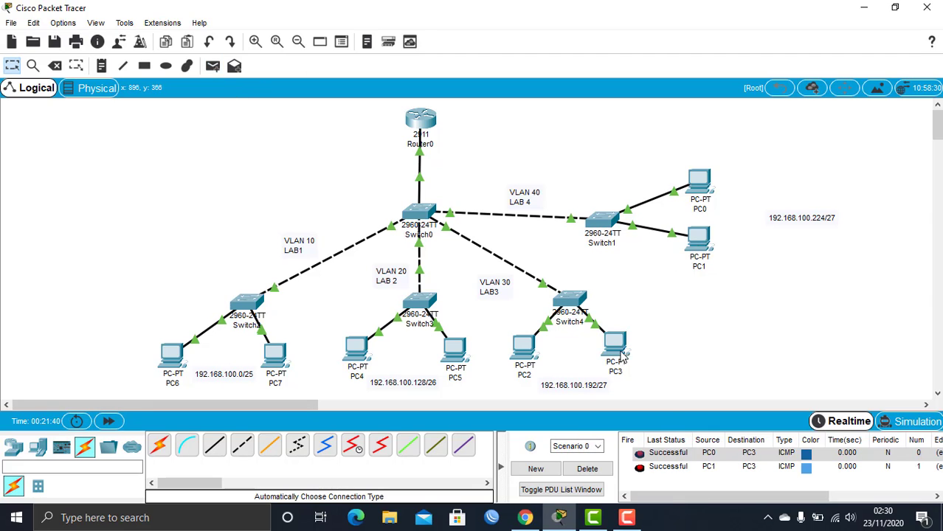
pyautogui.click(212, 65)
pyautogui.click(525, 351)
pyautogui.click(701, 184)
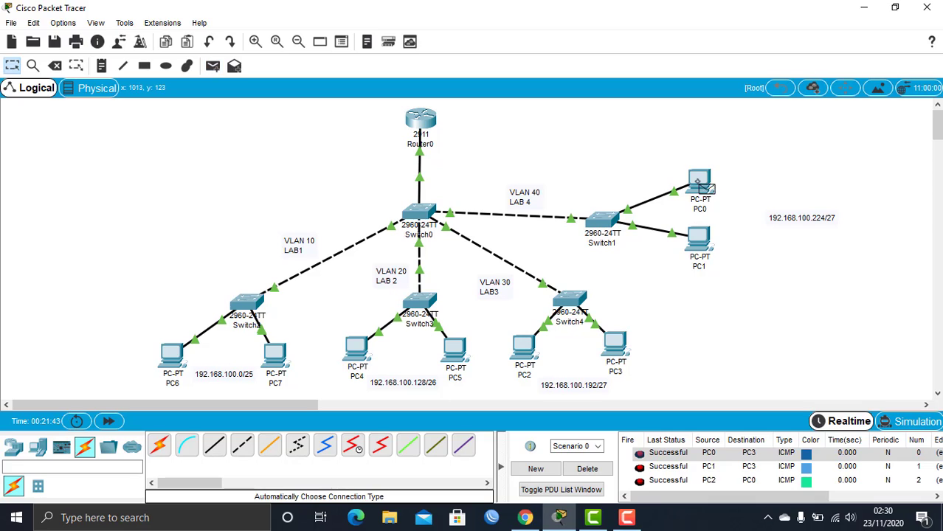
# Clear the PDU list and test VLAN 20 with simple PDUs from PC4 to PC2 and from PC5 to PC0
pyautogui.click(213, 66)
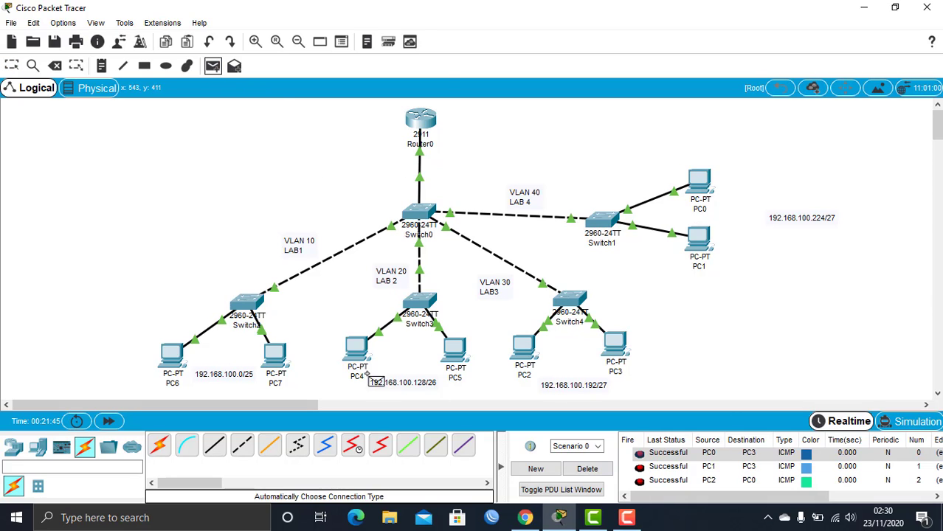
pyautogui.click(361, 361)
pyautogui.click(587, 469)
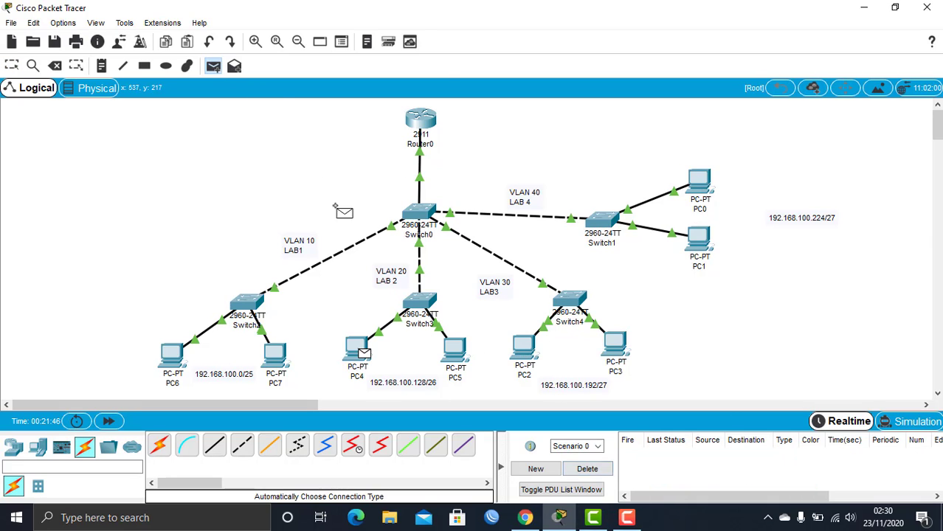
pyautogui.click(525, 348)
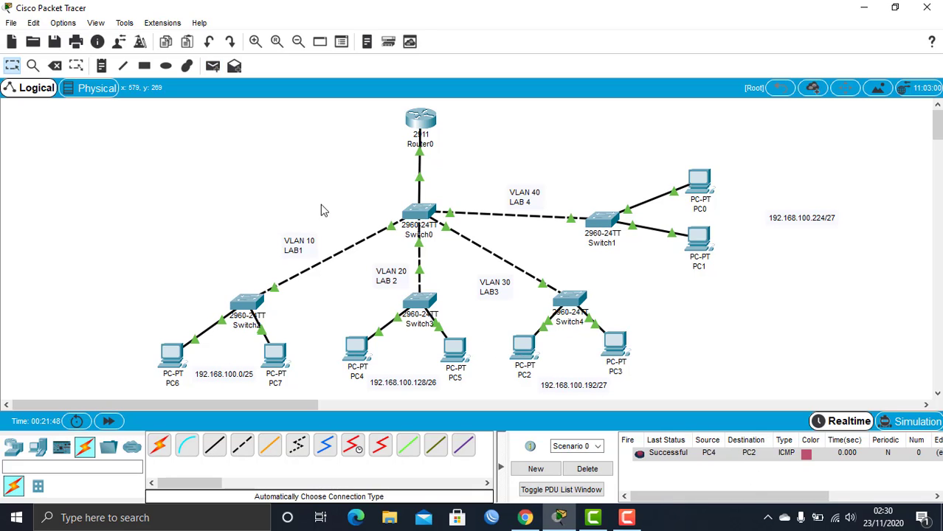
pyautogui.click(213, 66)
pyautogui.click(455, 352)
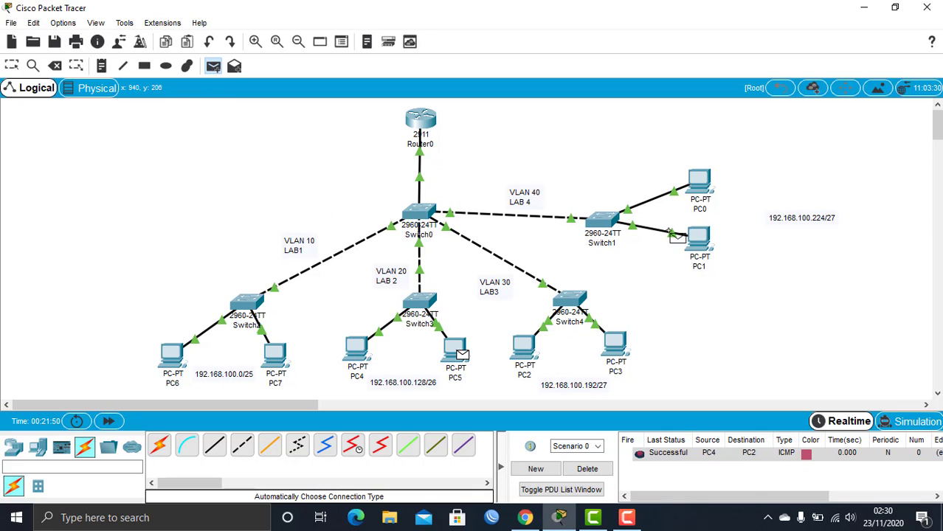
pyautogui.click(697, 194)
# Start a simple PDU from PC7, cancel it, and clear the PDU list
pyautogui.click(213, 65)
pyautogui.click(275, 354)
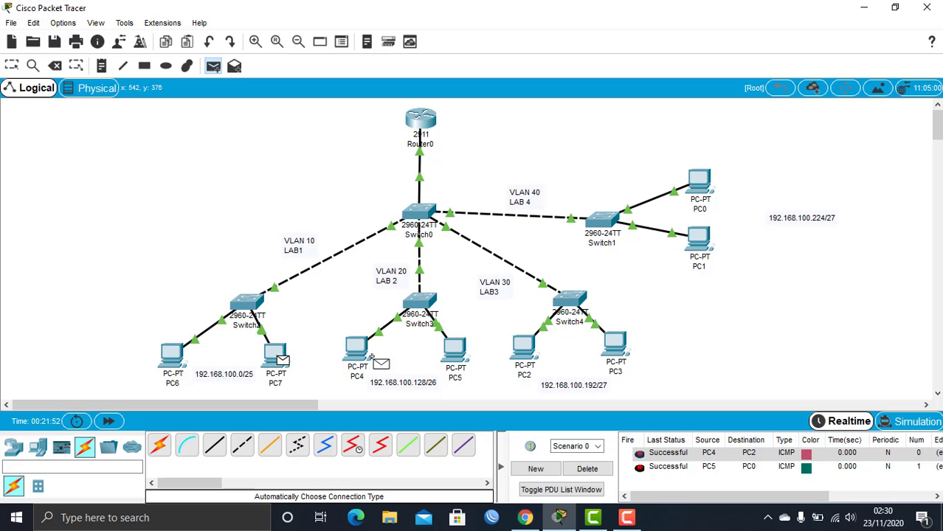
pyautogui.press('Escape')
pyautogui.click(588, 469)
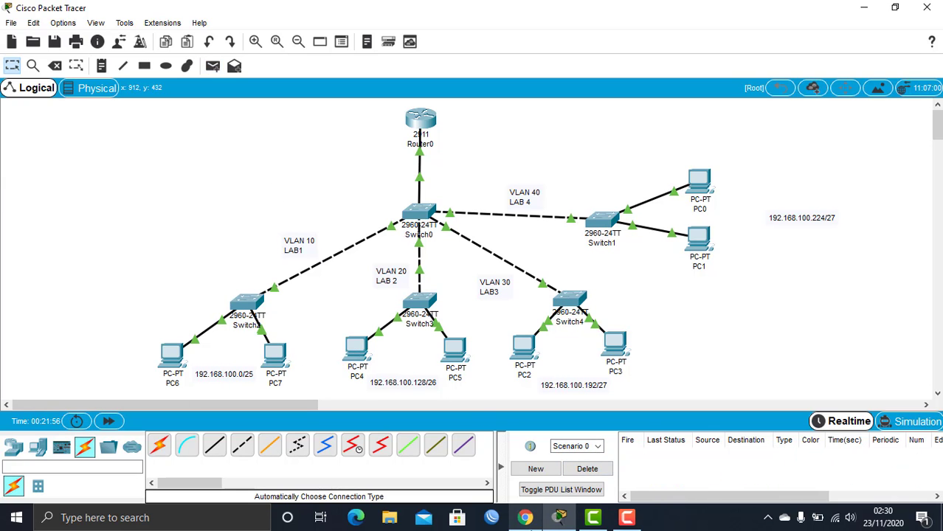
# Review the topology and VLAN configuration pages of the lab guide PDF in Chrome, and return to Cisco Packet Tracer
pyautogui.click(526, 516)
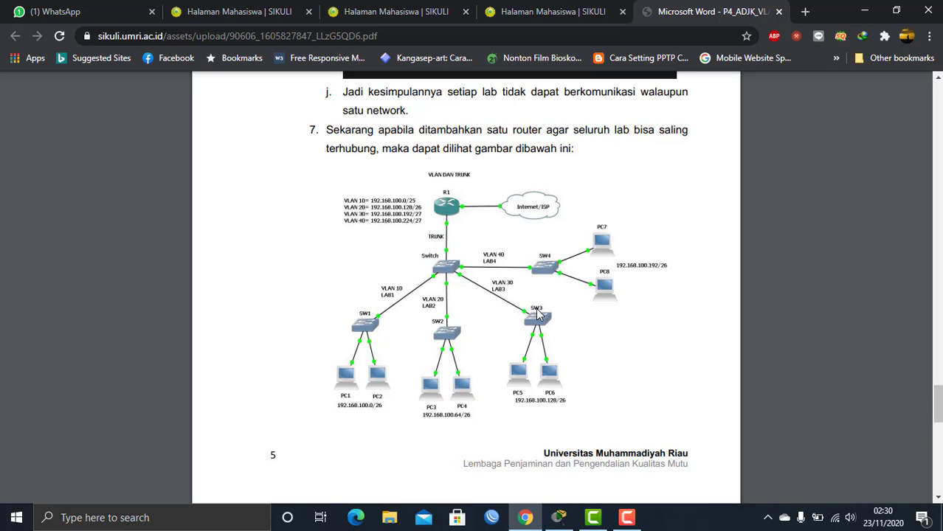
pyautogui.scroll(-4, 536, 313)
pyautogui.scroll(4, 537, 313)
pyautogui.scroll(10, 536, 313)
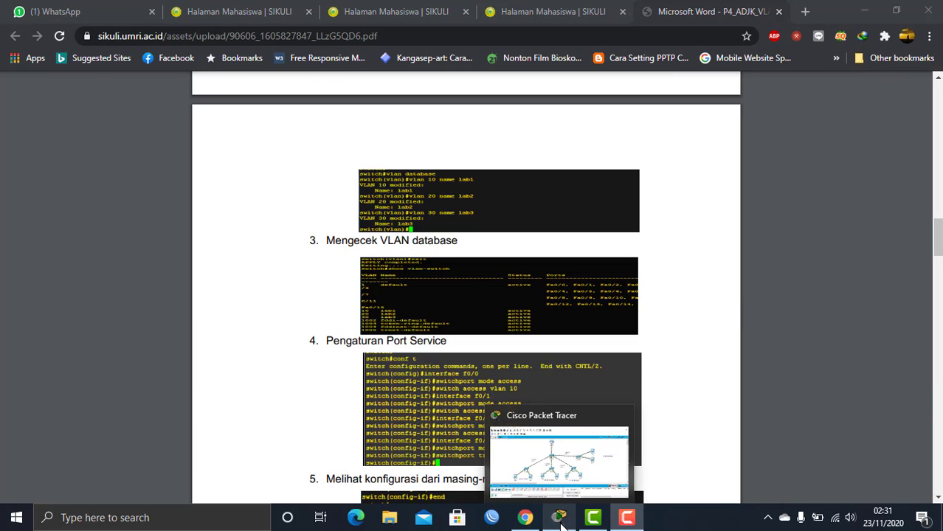
pyautogui.click(559, 517)
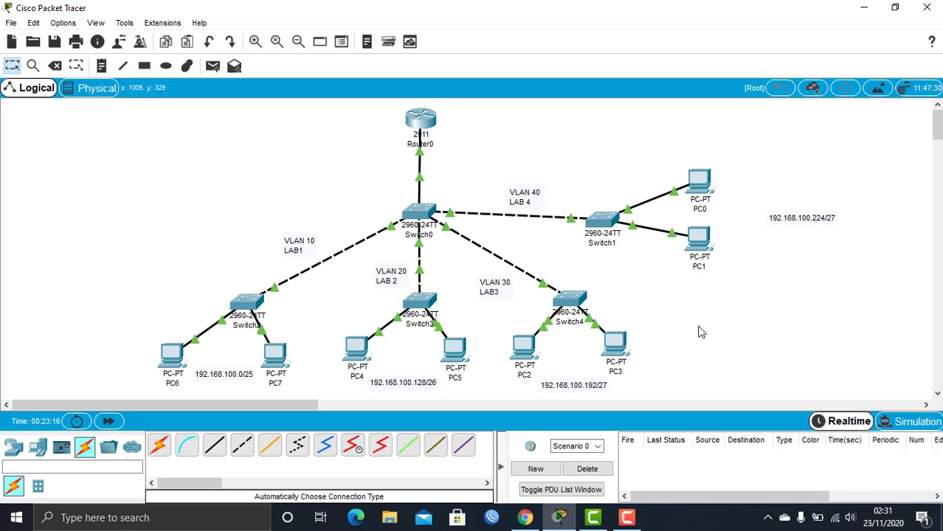
# Open Router0's command line, enter privileged mode and display the running configuration with show running-config
pyautogui.click(420, 117)
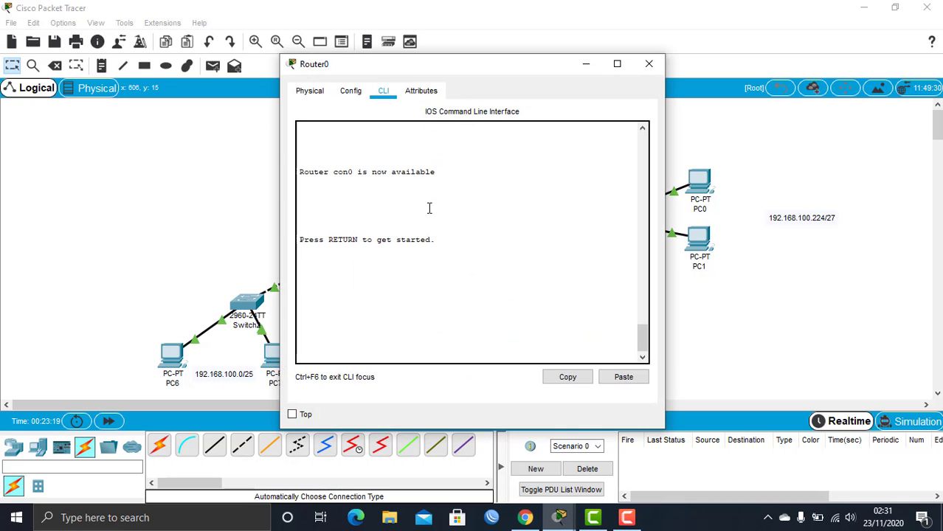
pyautogui.press('Return')
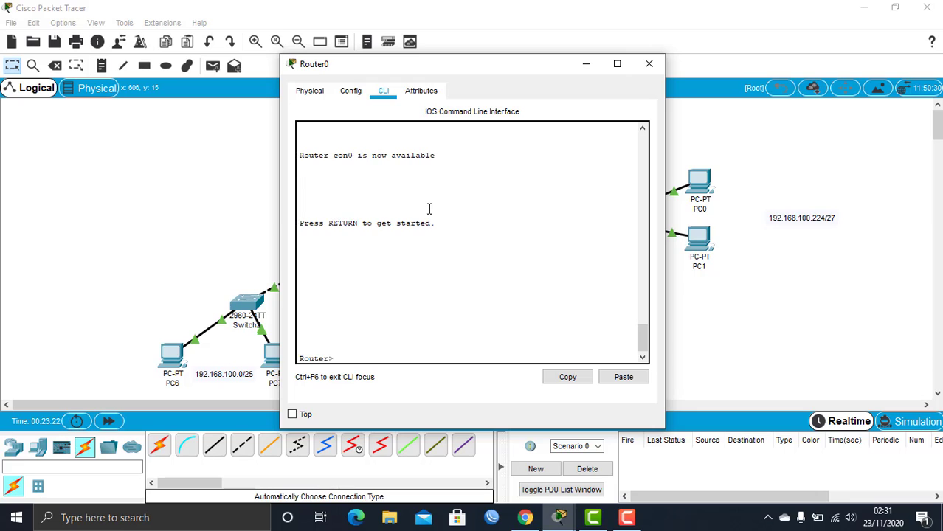
pyautogui.write('en')
pyautogui.press('Return')
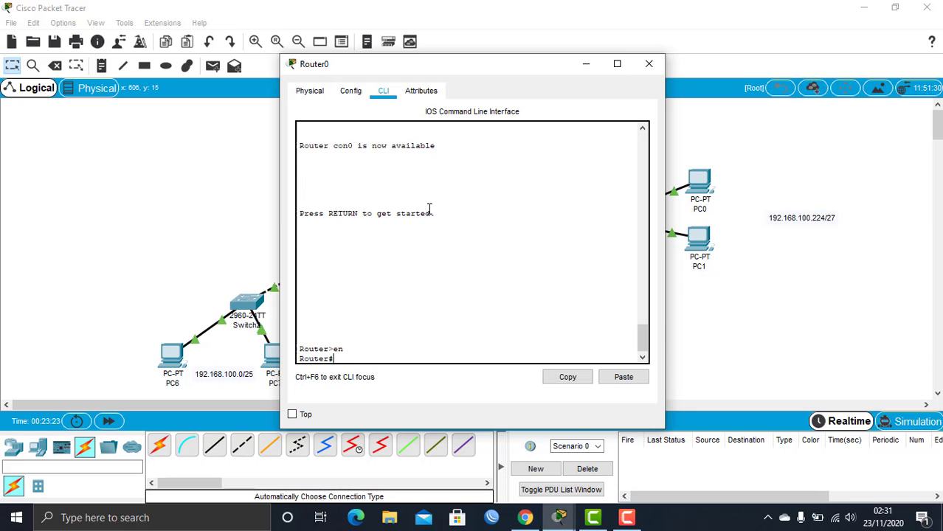
pyautogui.write('sho')
pyautogui.press('Tab')
pyautogui.write('run')
pyautogui.press('Tab')
pyautogui.press('Return')
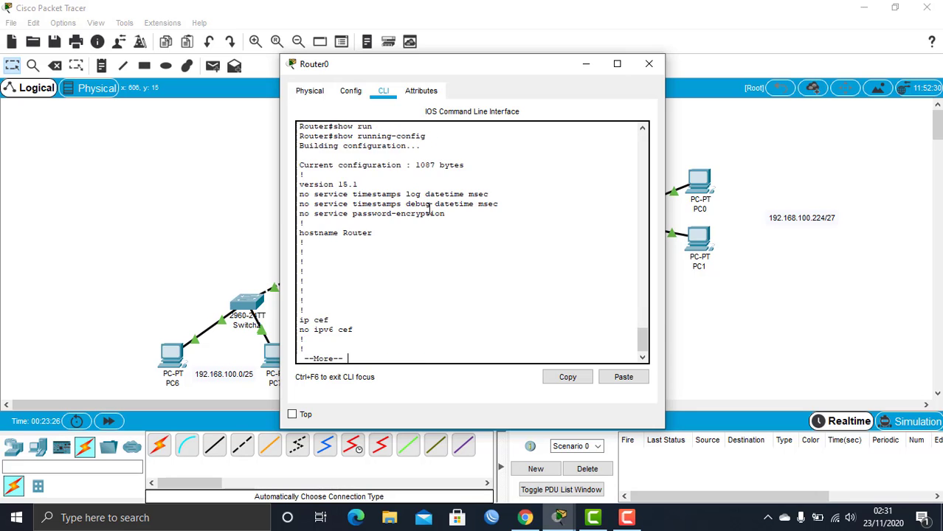
# Page through Router0's running configuration as far as the GigabitEthernet0/0 subinterfaces
pyautogui.press('Return')
pyautogui.press('Return')
pyautogui.press('Return')
pyautogui.press('Return')
pyautogui.press('Return')
pyautogui.press('Return')
pyautogui.press('Return')
pyautogui.press('Return')
pyautogui.press('Return')
pyautogui.press('Return')
pyautogui.press('Return')
pyautogui.press('Return')
pyautogui.press('Return')
pyautogui.press('Return')
pyautogui.press('Return')
pyautogui.press('Return')
pyautogui.press('Return')
pyautogui.press('Return')
pyautogui.press('Return')
pyautogui.press('Return')
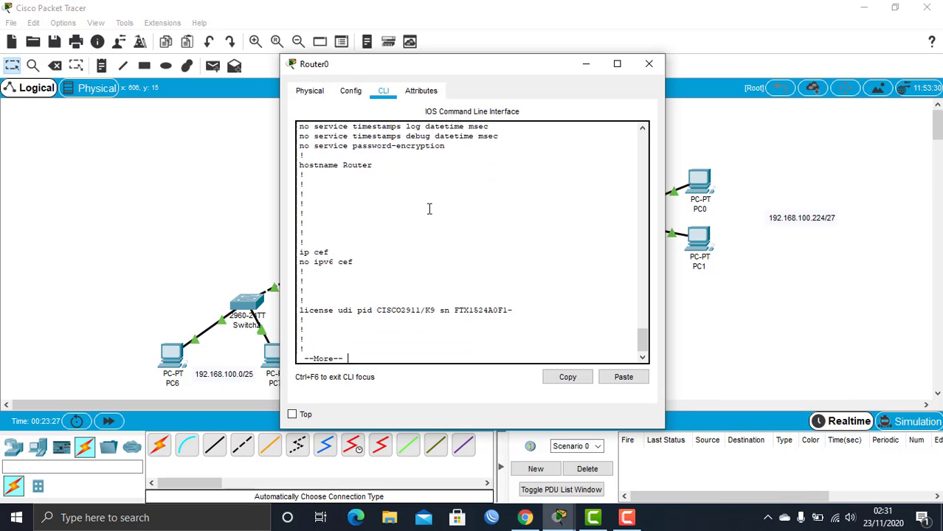
pyautogui.press('Return')
pyautogui.press('Return')
pyautogui.press('Return')
pyautogui.press('Return')
pyautogui.press('Return')
pyautogui.press('Return')
pyautogui.press('Return')
pyautogui.press('Return')
pyautogui.press('Return')
pyautogui.press('Return')
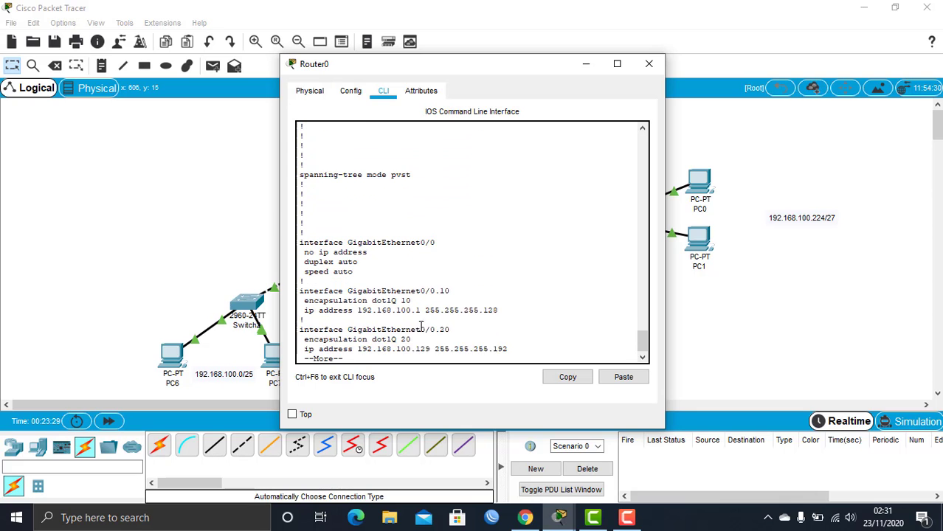
pyautogui.press('Return')
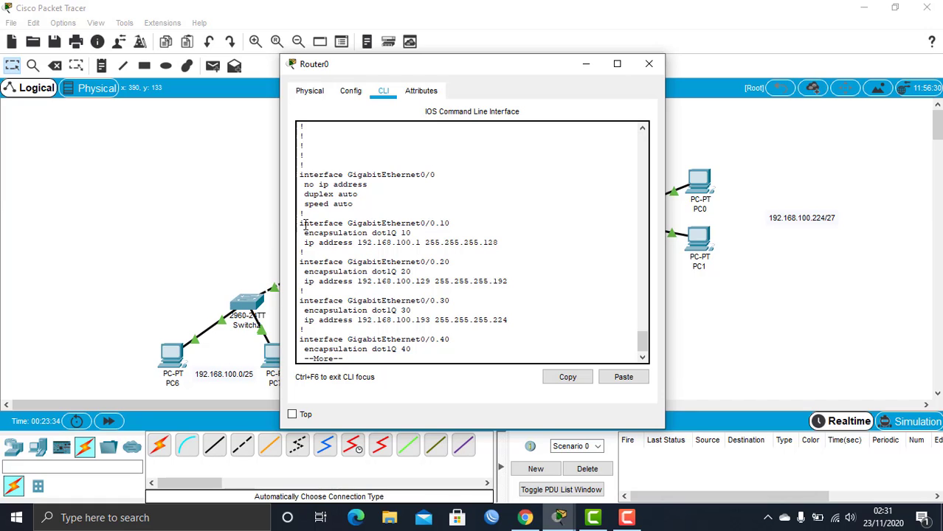
# Highlight the GigabitEthernet0/0.10, 0/0.20, 0/0.30 and 0/0.40 subinterface entries in the running configuration
pyautogui.moveTo(303, 223); pyautogui.dragTo(450, 223)
pyautogui.doubleClick(443, 262)
pyautogui.doubleClick(445, 301)
pyautogui.click(448, 340)
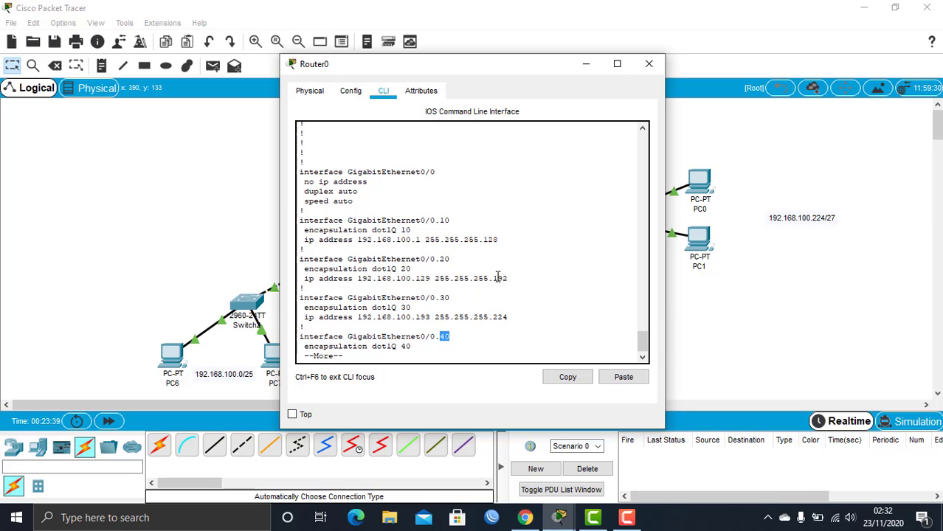
# Page on through Router0's configuration past subinterface 0/0.40 to GigabitEthernet0/2, and close the router window
pyautogui.press('Return')
pyautogui.press('Return')
pyautogui.press('Return')
pyautogui.press('Return')
pyautogui.press('Return')
pyautogui.press('Return')
pyautogui.press('Return')
pyautogui.press('Return')
pyautogui.press('Return')
pyautogui.press('Return')
pyautogui.press('Return')
pyautogui.press('Return')
pyautogui.press('Return')
pyautogui.press('Return')
pyautogui.press('Return')
pyautogui.press('Return')
pyautogui.press('Return')
pyautogui.press('Return')
pyautogui.press('Return')
pyautogui.press('Return')
pyautogui.press('Return')
pyautogui.press('Return')
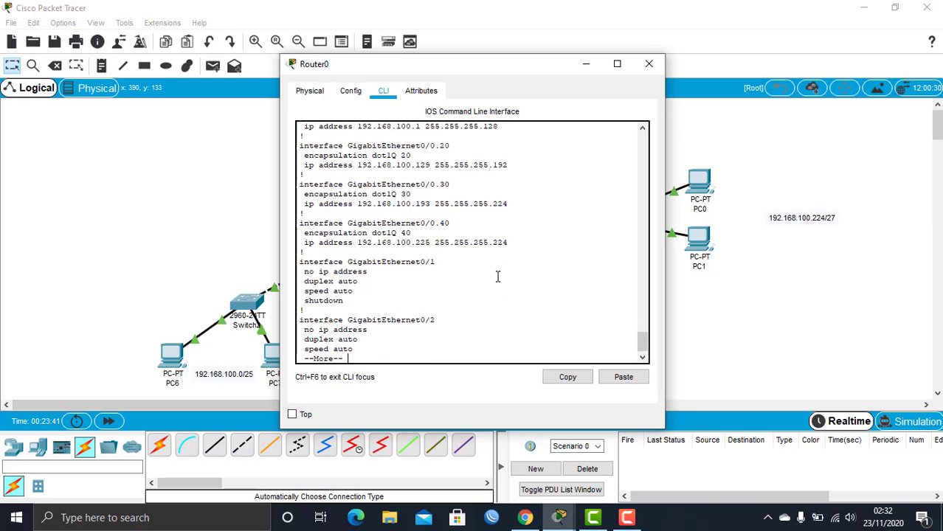
pyautogui.click(649, 63)
# Open Switch0's command line, leave configuration mode and list the VLANs with sh vlan brief
pyautogui.click(418, 216)
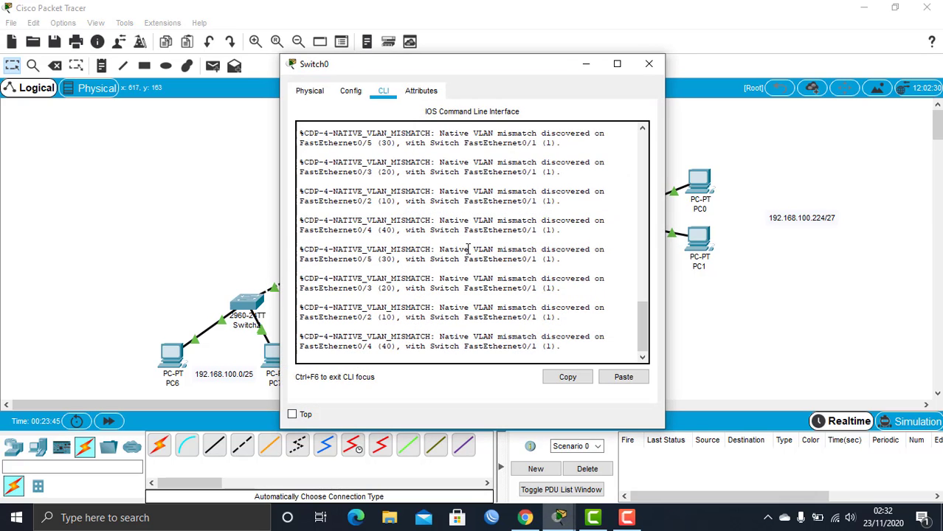
pyautogui.press('Return')
pyautogui.press('Return')
pyautogui.press('Return')
pyautogui.press('Return')
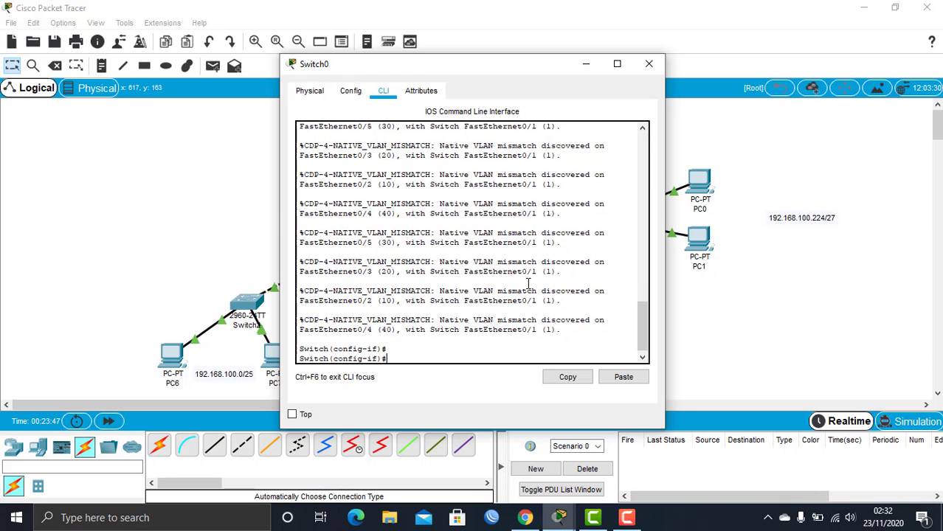
pyautogui.write('ex')
pyautogui.press('Return')
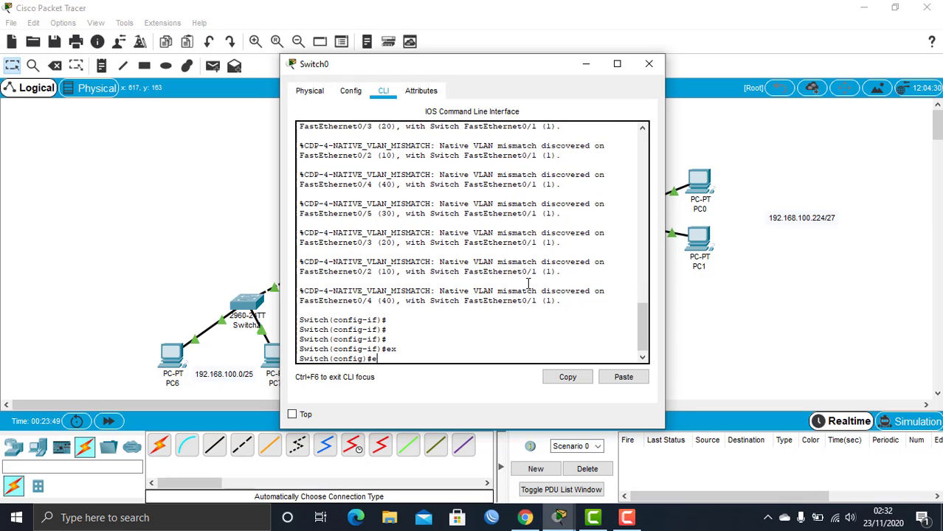
pyautogui.write('ex')
pyautogui.press('Return')
pyautogui.write('sh vl')
pyautogui.press('Tab')
pyautogui.write('b')
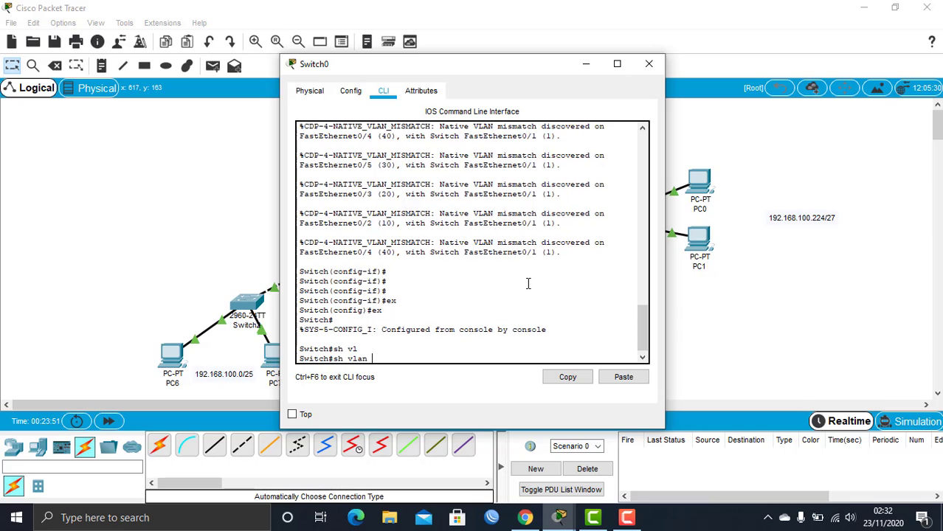
pyautogui.press('Tab')
pyautogui.press('Return')
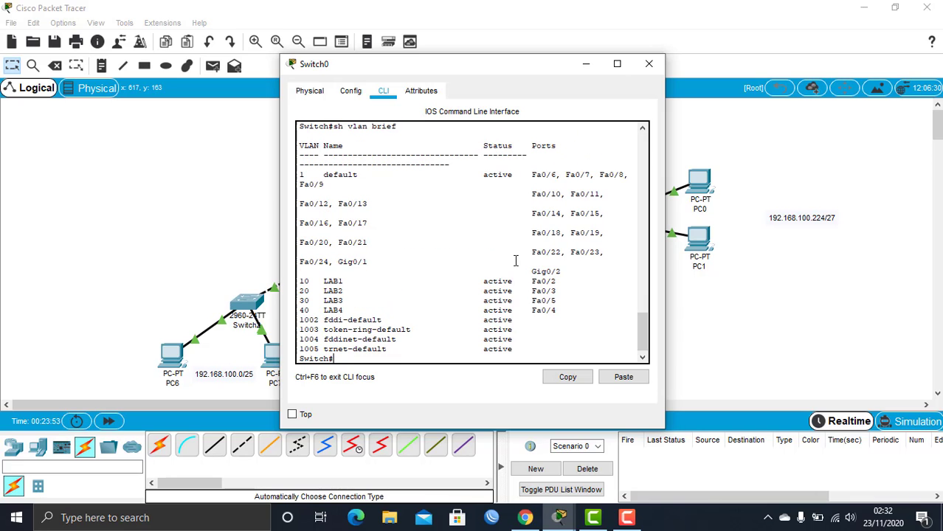
# Highlight the LAB1 to LAB4 entries for VLANs 10, 20, 30 and 40 in Switch0's VLAN list
pyautogui.moveTo(301, 281); pyautogui.dragTo(582, 303)
pyautogui.click(313, 284)
pyautogui.moveTo(310, 283); pyautogui.dragTo(383, 287)
pyautogui.click(329, 292)
pyautogui.moveTo(319, 291); pyautogui.dragTo(358, 311)
pyautogui.click(358, 294)
pyautogui.click(325, 311)
# Check the lab guide's VLAN database command in Chrome, return to Cisco Packet Tracer, and try to complete show vlan-switch on Switch0
pyautogui.click(525, 518)
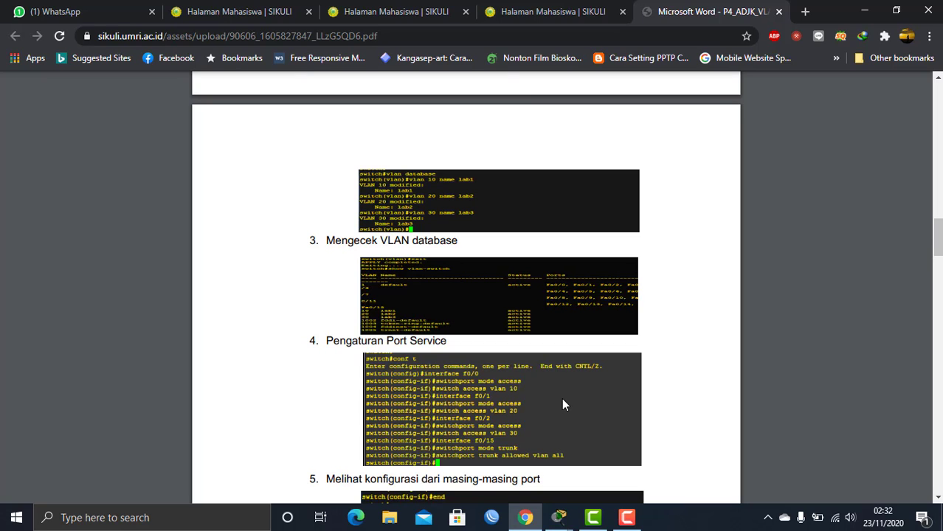
pyautogui.click(559, 517)
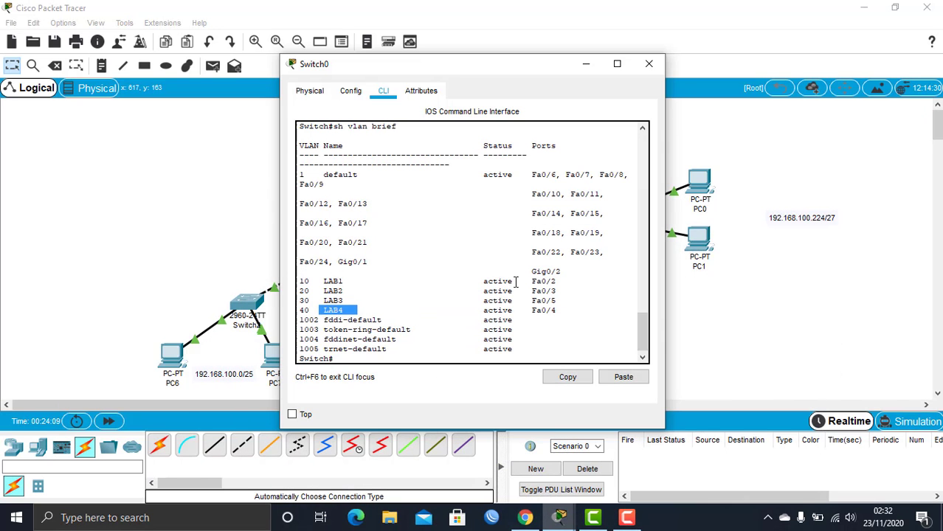
pyautogui.write('sho')
pyautogui.press('Tab')
pyautogui.write('vl')
pyautogui.press('Tab')
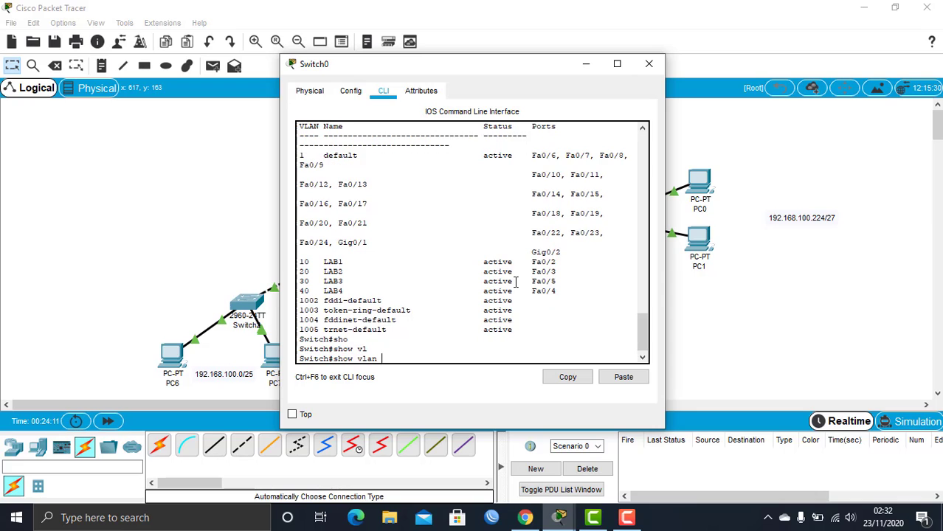
pyautogui.write('sw')
pyautogui.press('Tab')
pyautogui.press('BackSpace')
pyautogui.press('BackSpace')
pyautogui.press('Tab')
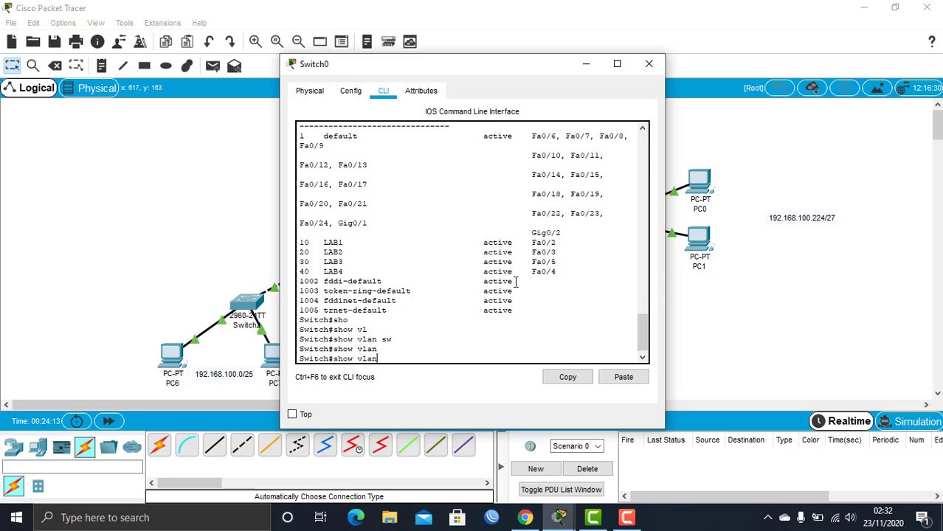
pyautogui.write('-')
pyautogui.press('Tab')
pyautogui.write('?')
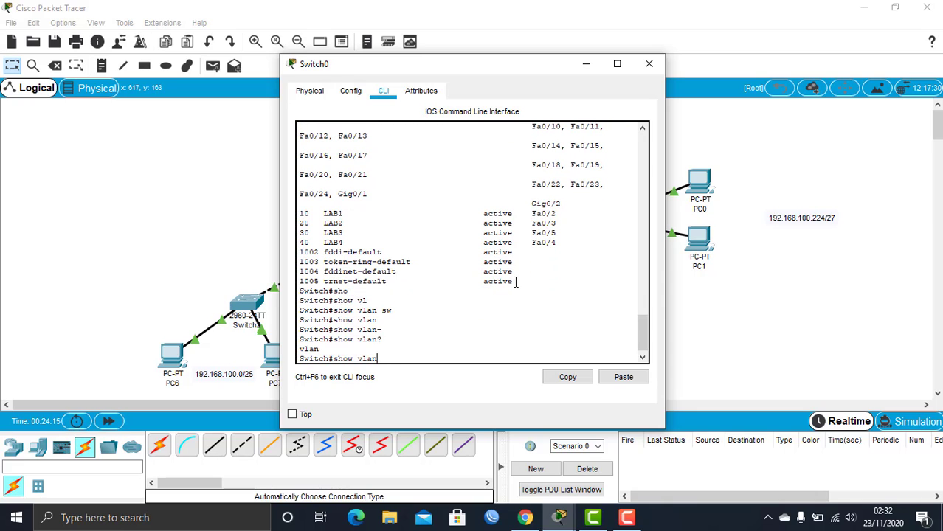
# Run show vlan on Switch0, page through the VLAN details, abort the listing and close the switch window
pyautogui.press('Return')
pyautogui.press('Return')
pyautogui.press('Return')
pyautogui.press('Return')
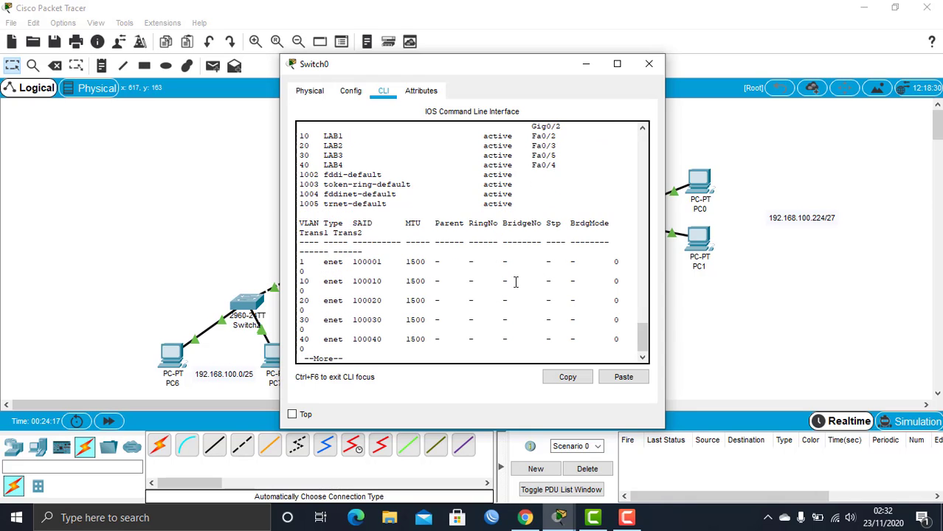
pyautogui.press('Return')
pyautogui.press('Return')
pyautogui.press('Return')
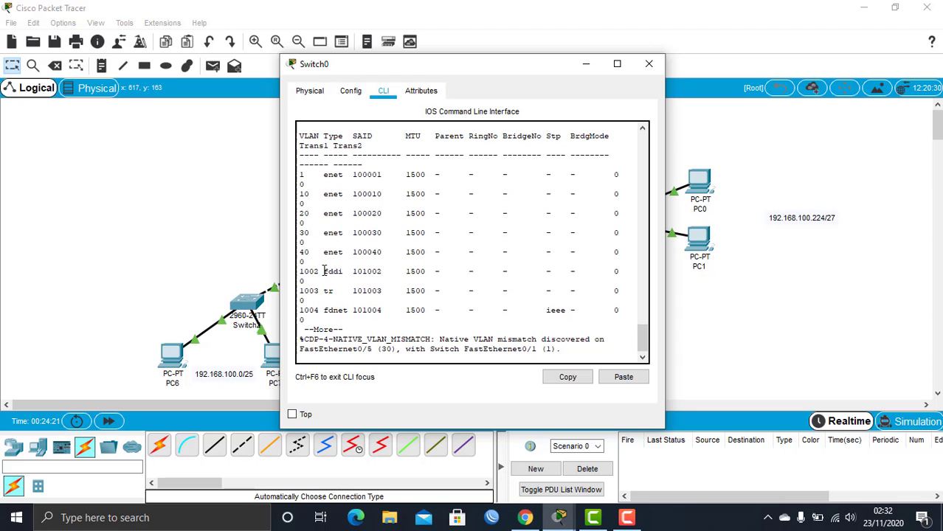
pyautogui.hotkey('ctrl', 'c')
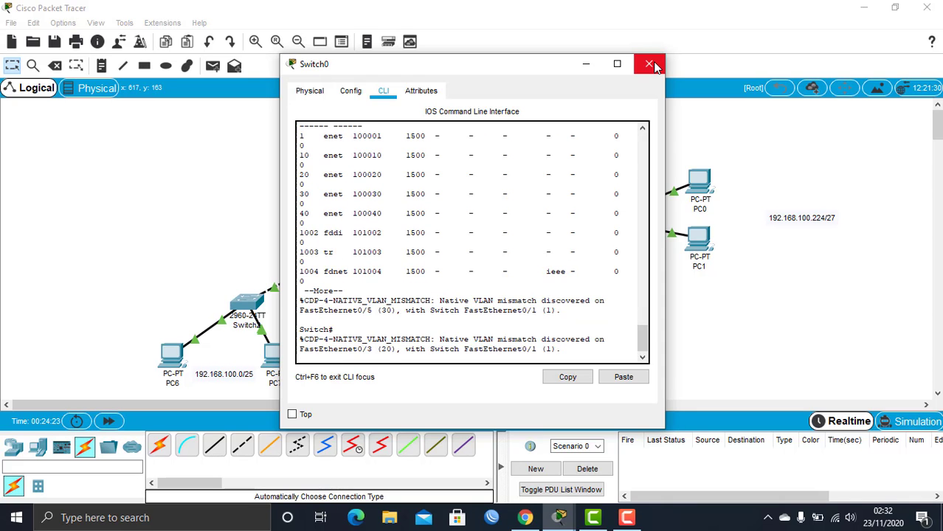
pyautogui.click(651, 65)
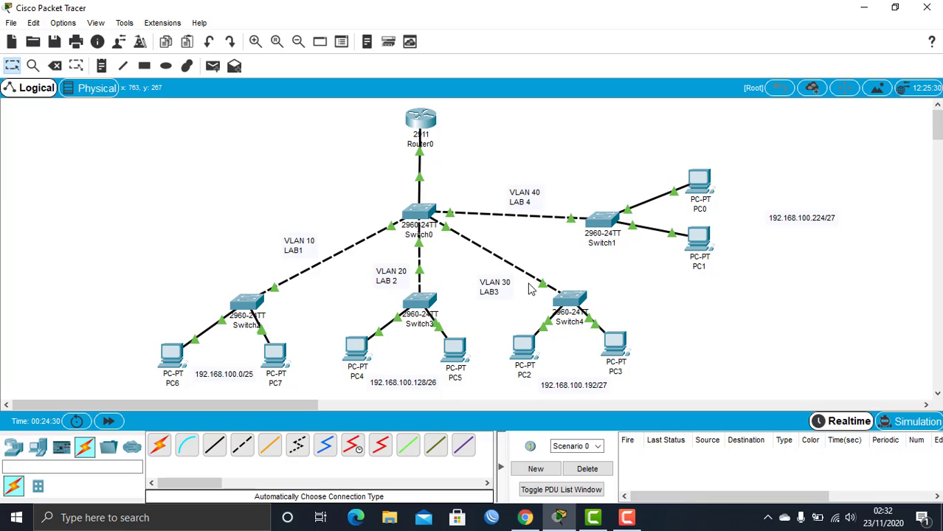
# Shift the VLAN 40 LAB 4 label slightly toward Switch0
pyautogui.moveTo(522, 198); pyautogui.dragTo(514, 197)
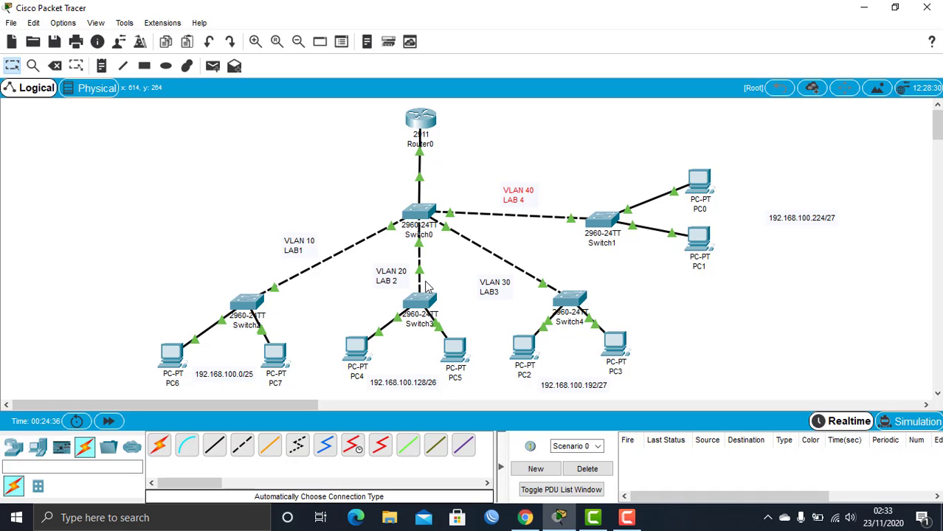
pyautogui.click(635, 524)
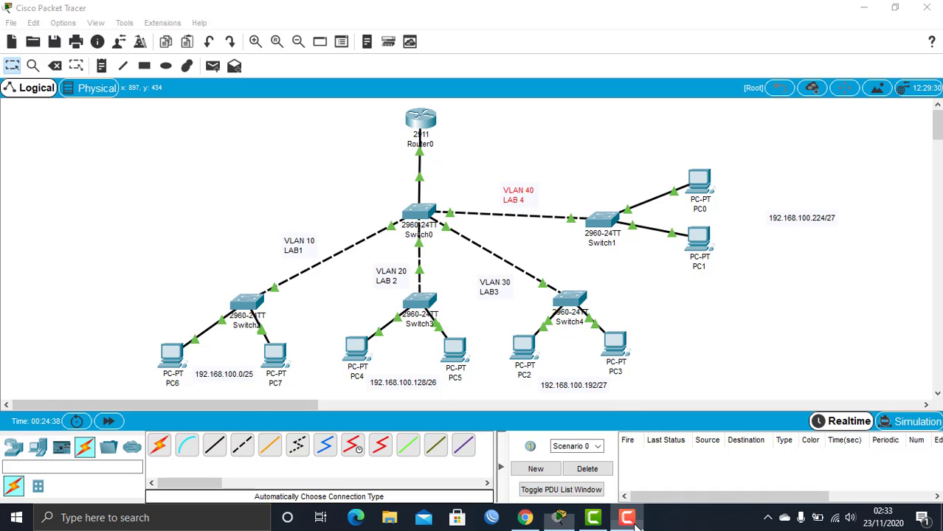